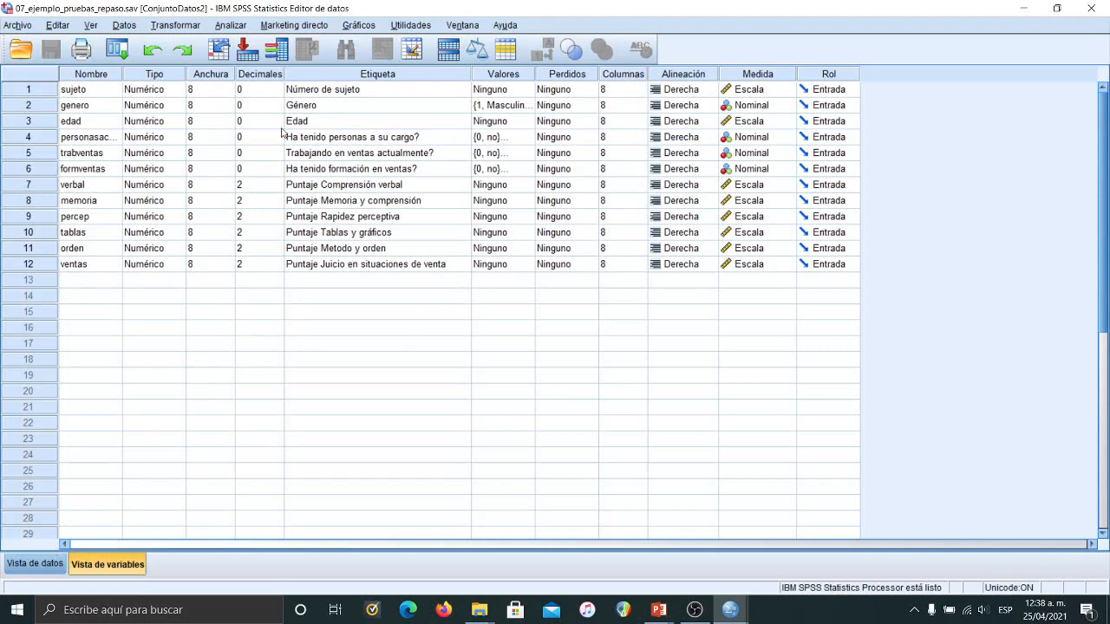
Step: Examine the case values and the variable definitions of the dataset, including labels and measurement levels
click(35, 564)
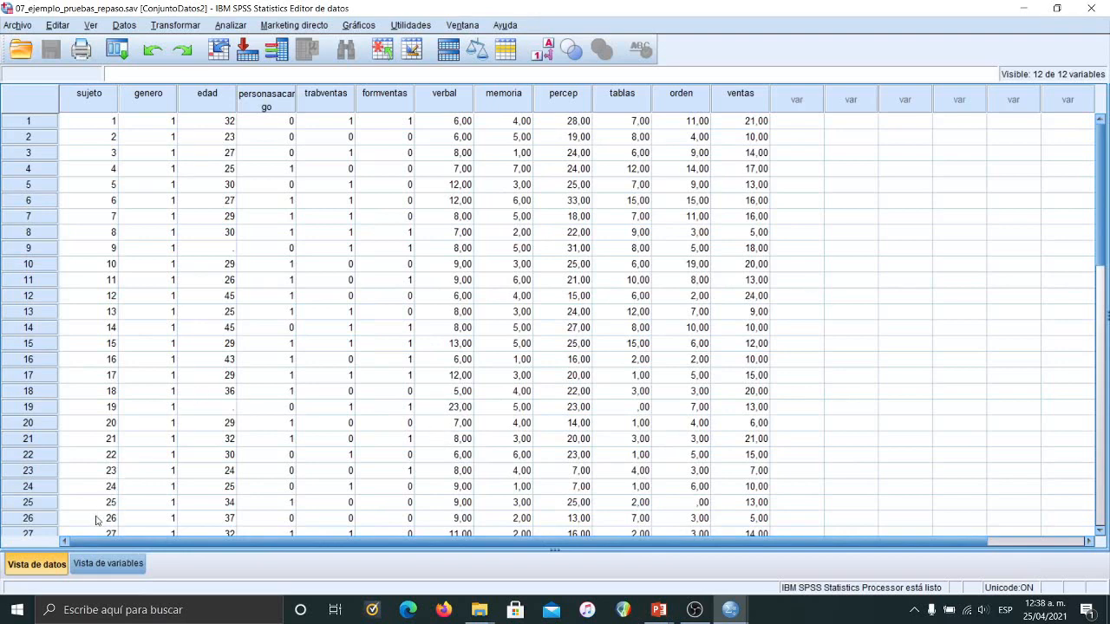
click(100, 565)
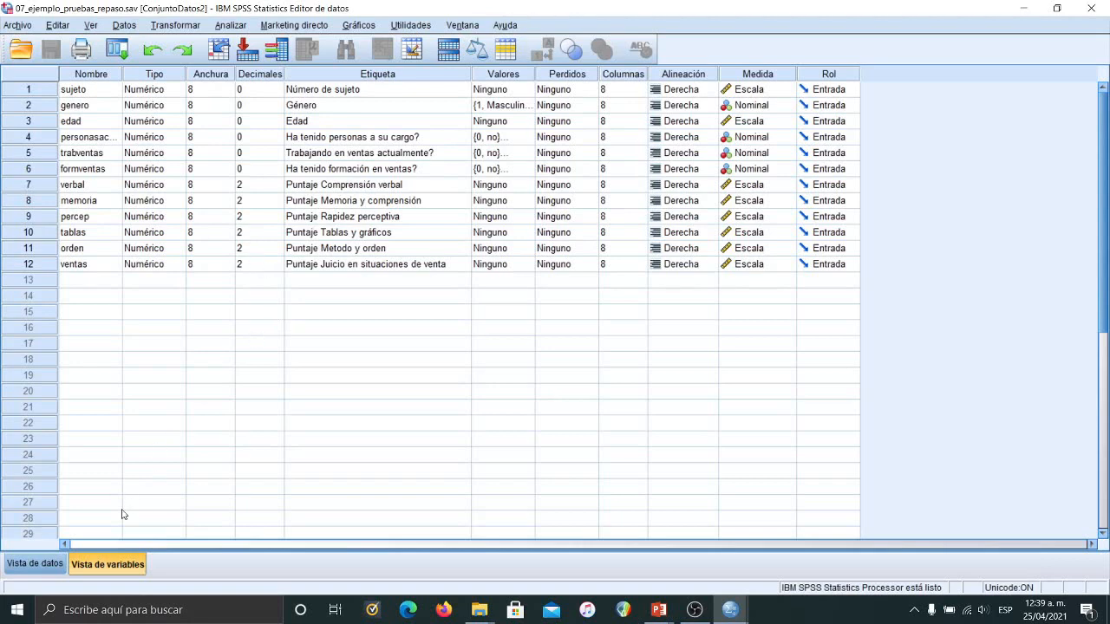
click(33, 564)
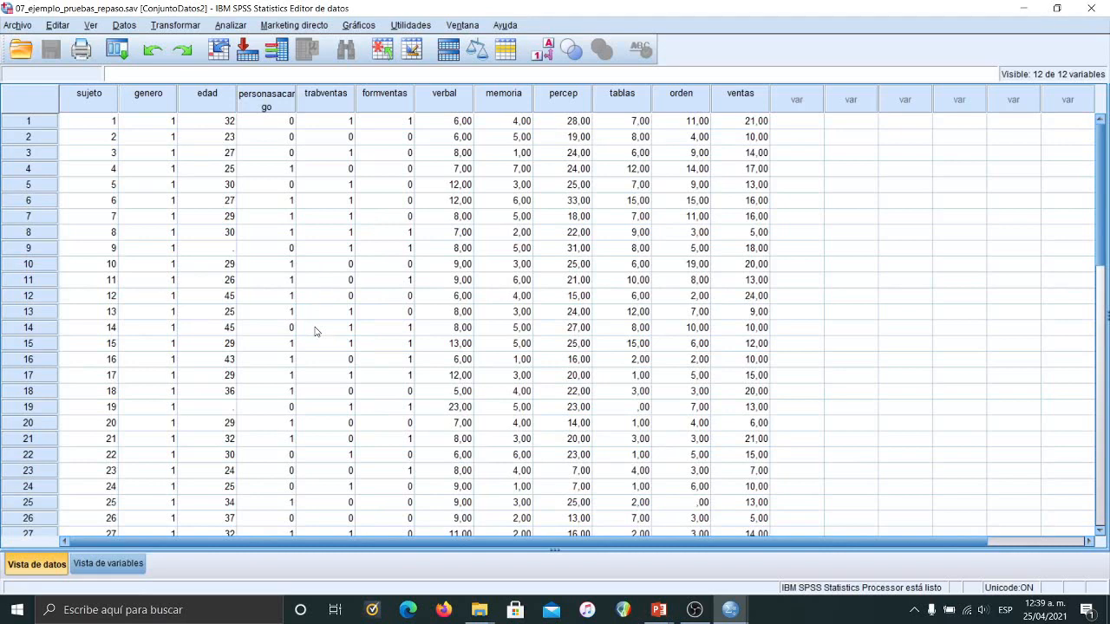
scroll(315, 331, down, 1)
scroll(314, 332, up, 1)
click(117, 565)
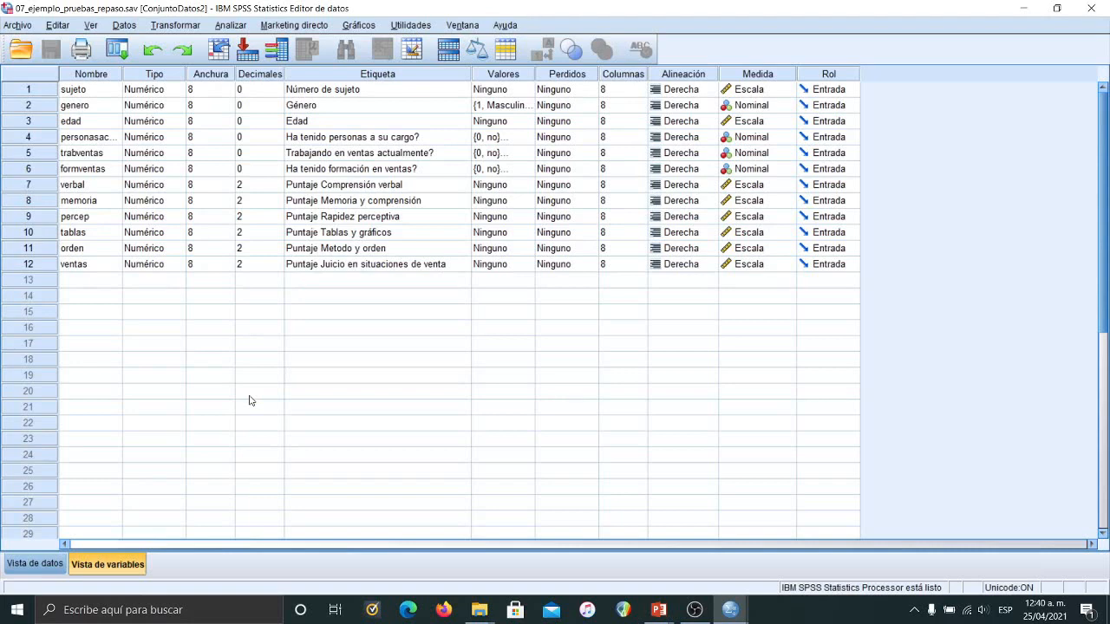
click(39, 563)
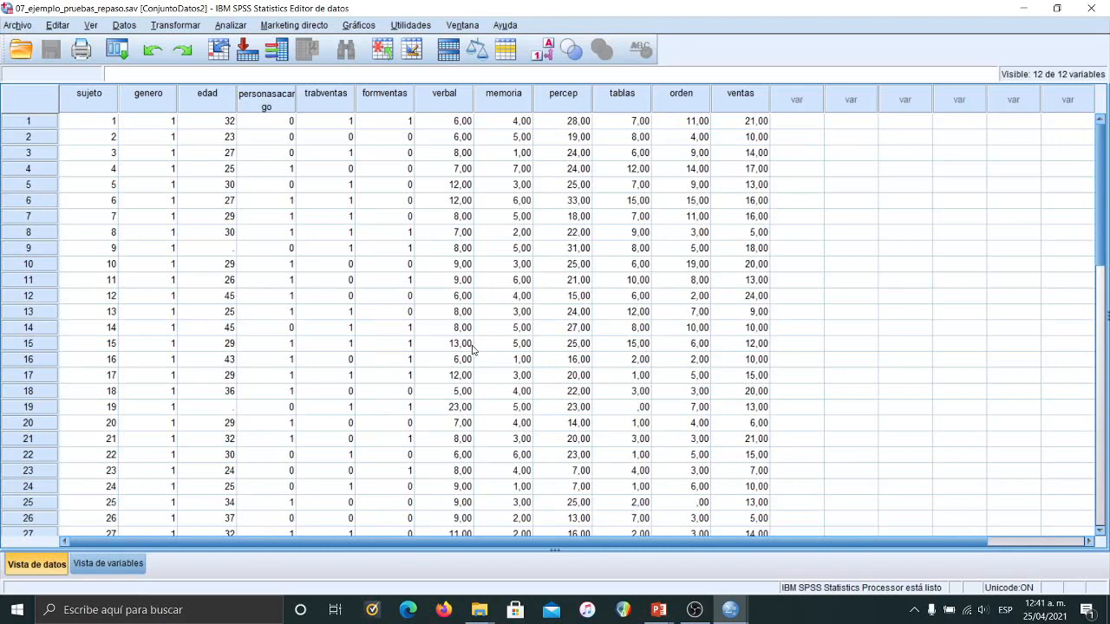
click(109, 564)
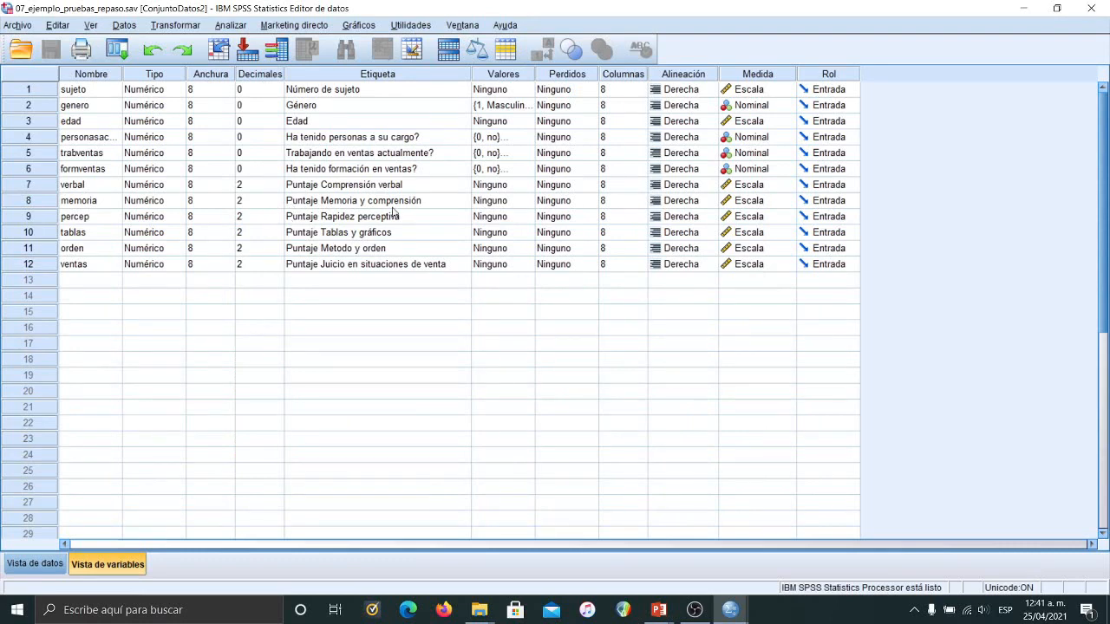
click(35, 564)
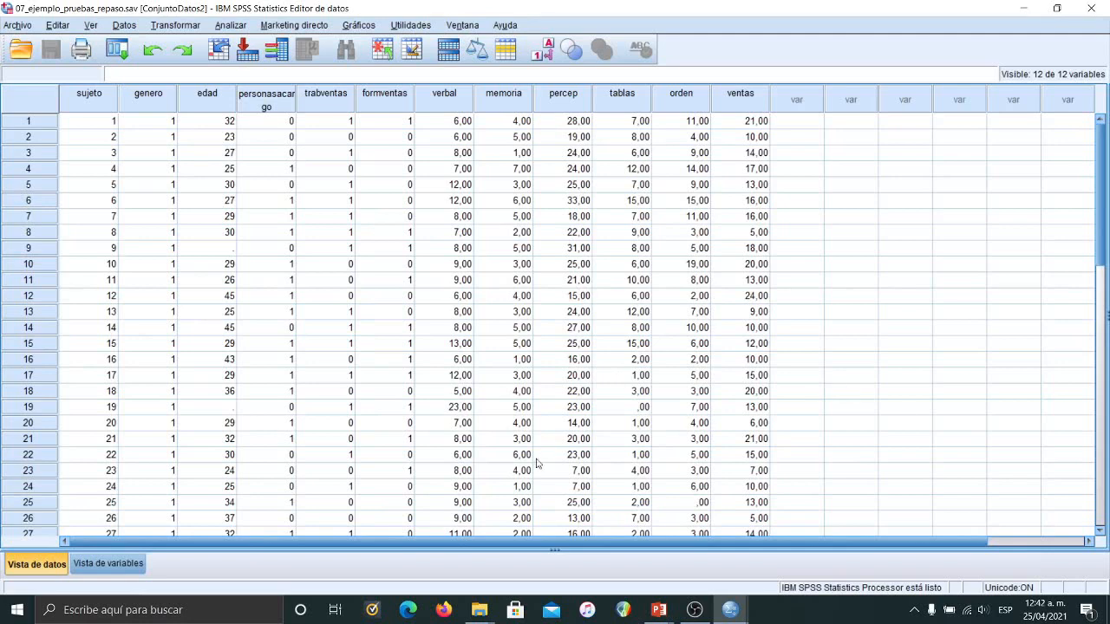
Step: Reset the Explore analysis and set Puntaje Rapidez perceptiva and Puntaje Juicio en situaciones de venta as its dependent variables
click(230, 25)
mouse_move(283, 65)
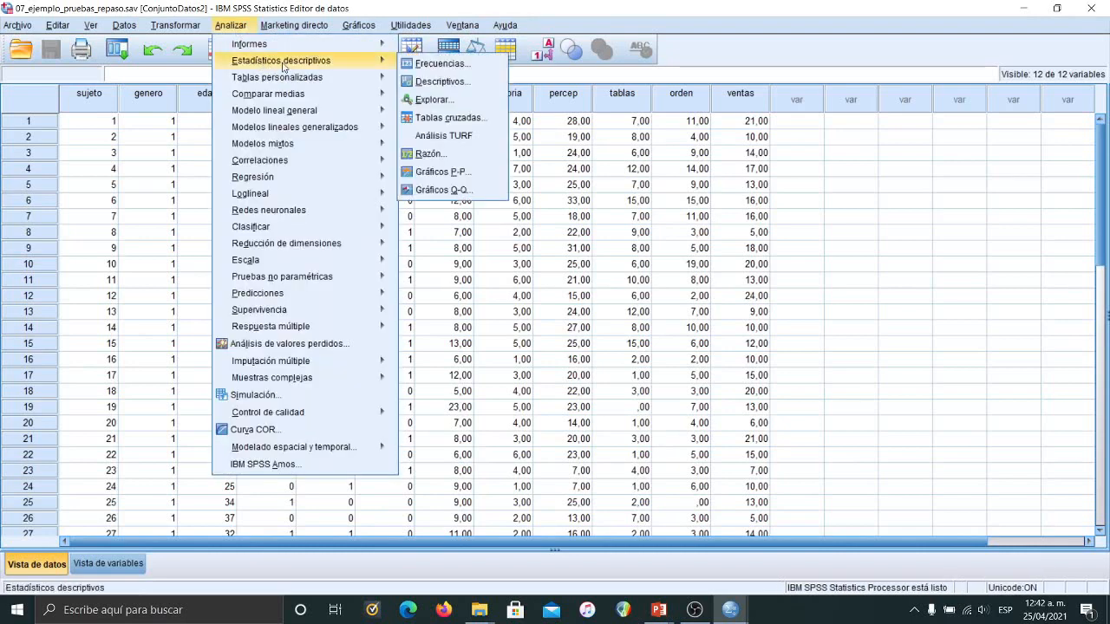
click(434, 101)
click(632, 441)
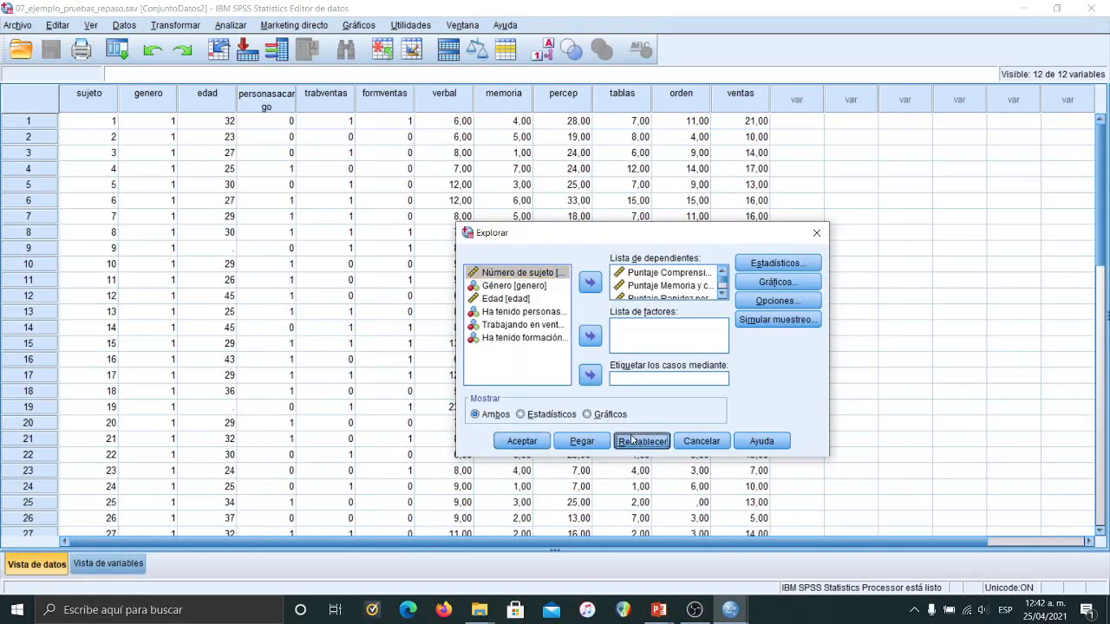
drag(563, 299, 564, 328)
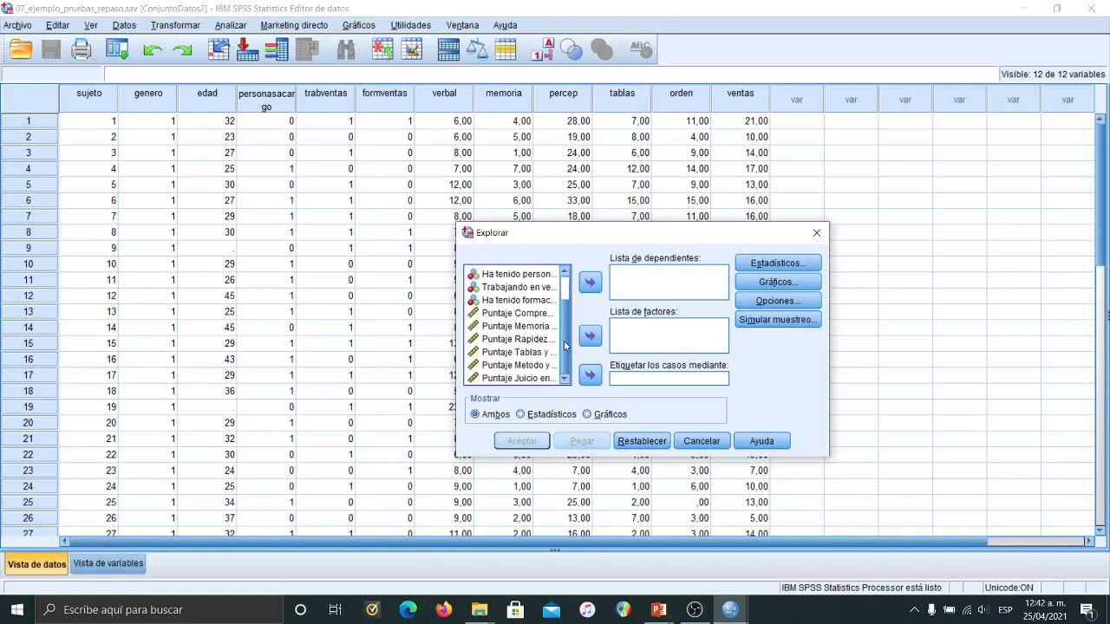
click(507, 341)
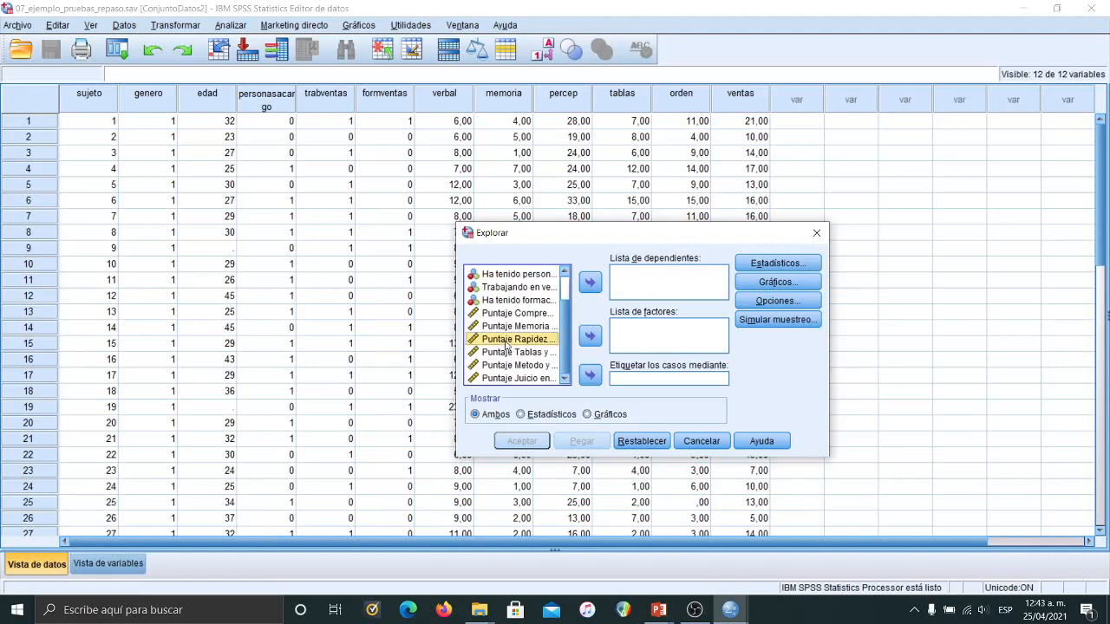
click(590, 284)
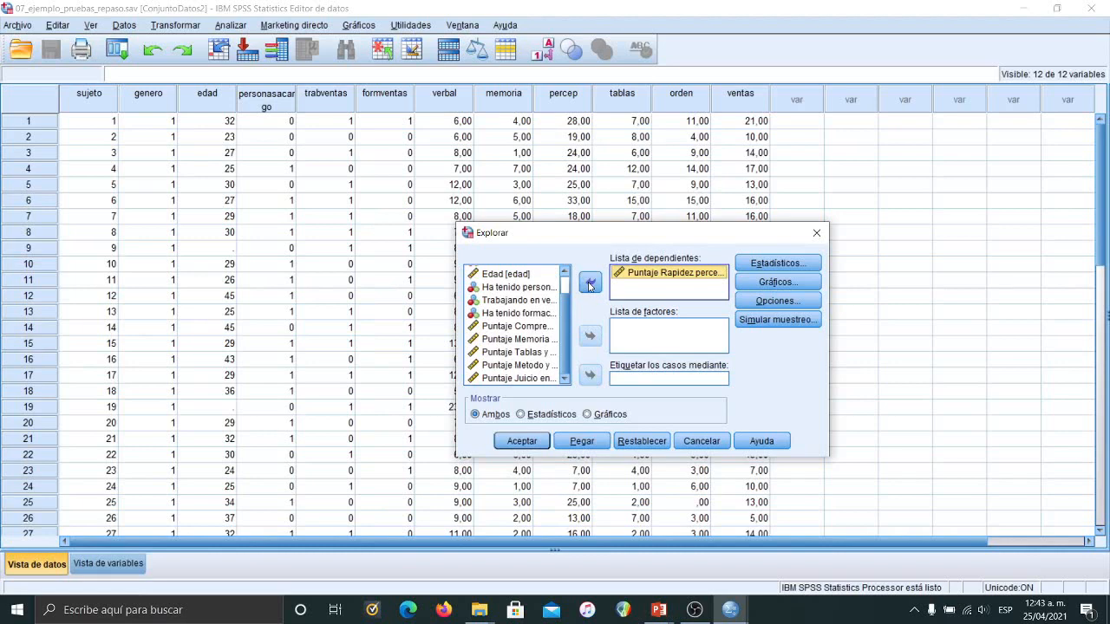
click(510, 380)
click(589, 283)
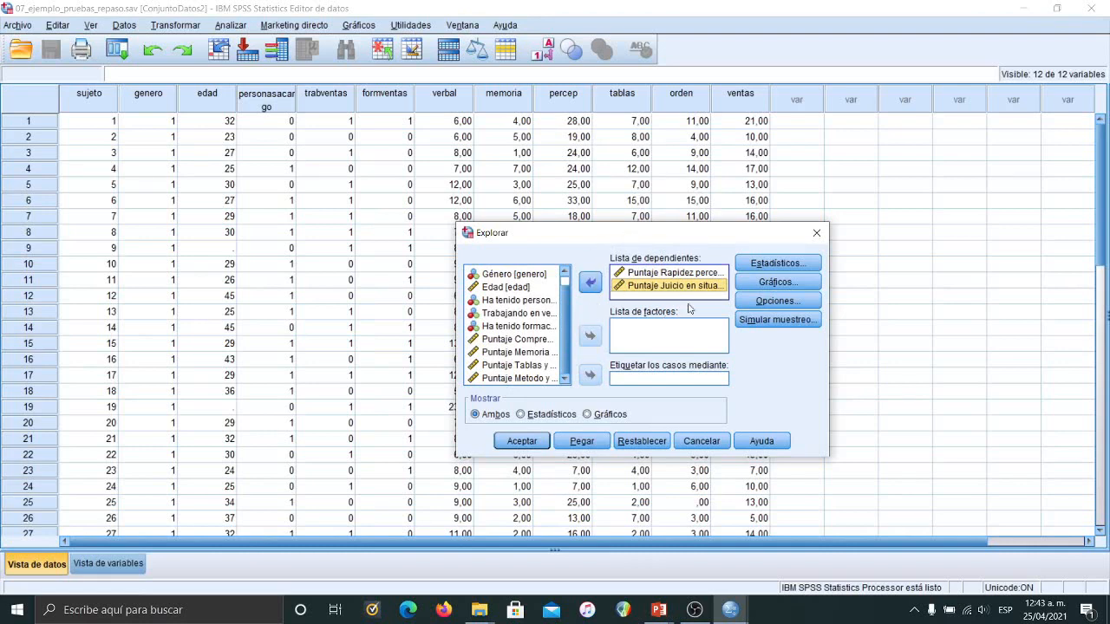
Step: Run the Explore analysis with normality plots and tests enabled, without box plots or stem-and-leaf plots
click(764, 286)
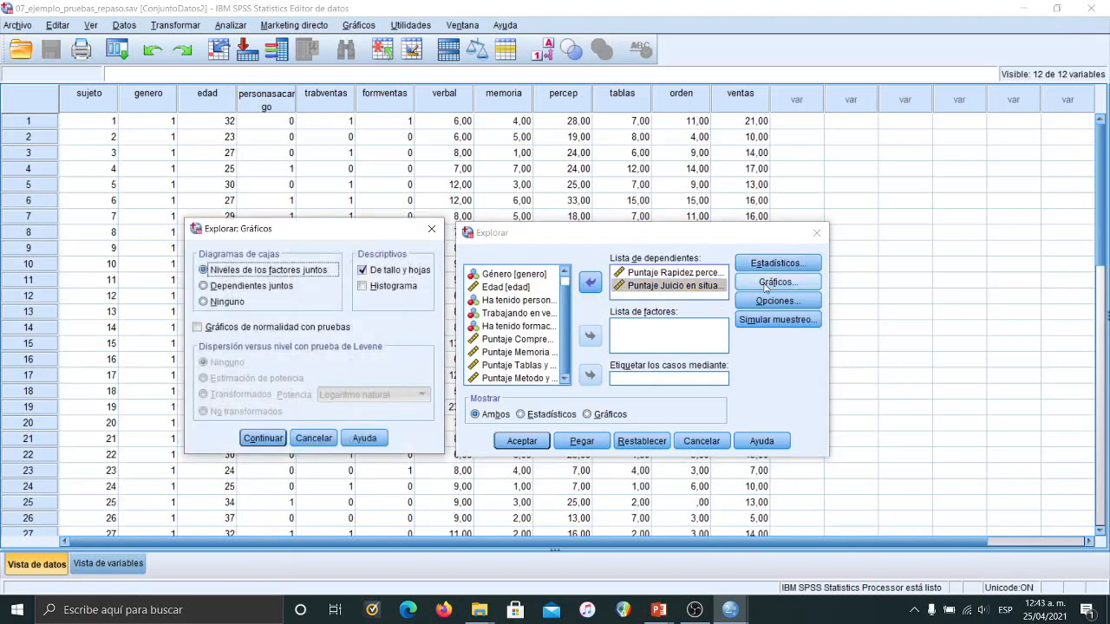
click(203, 301)
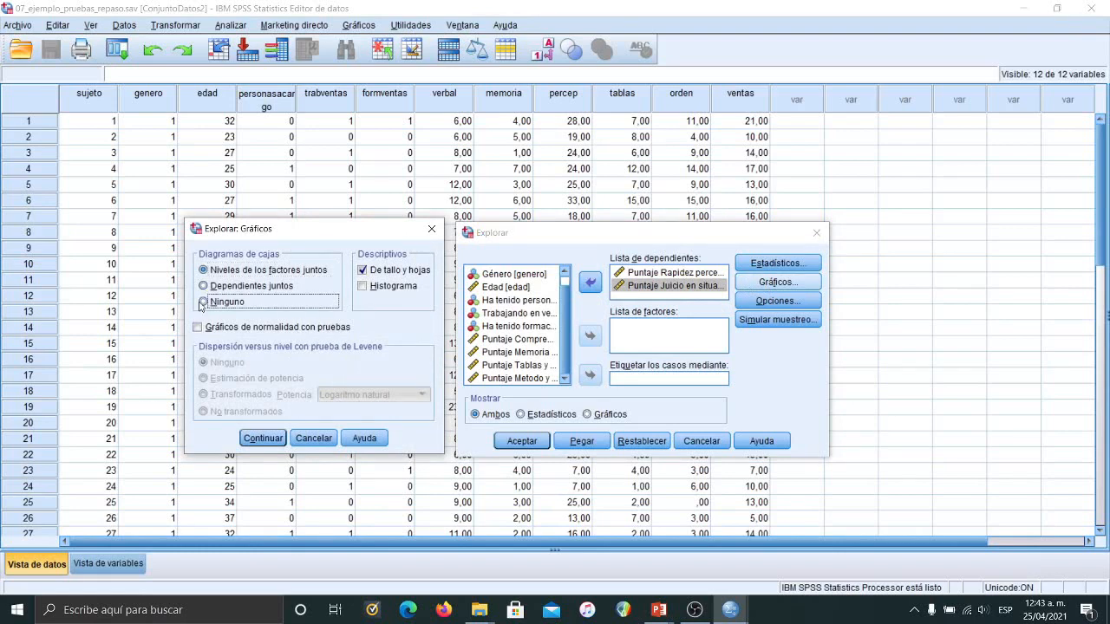
click(362, 270)
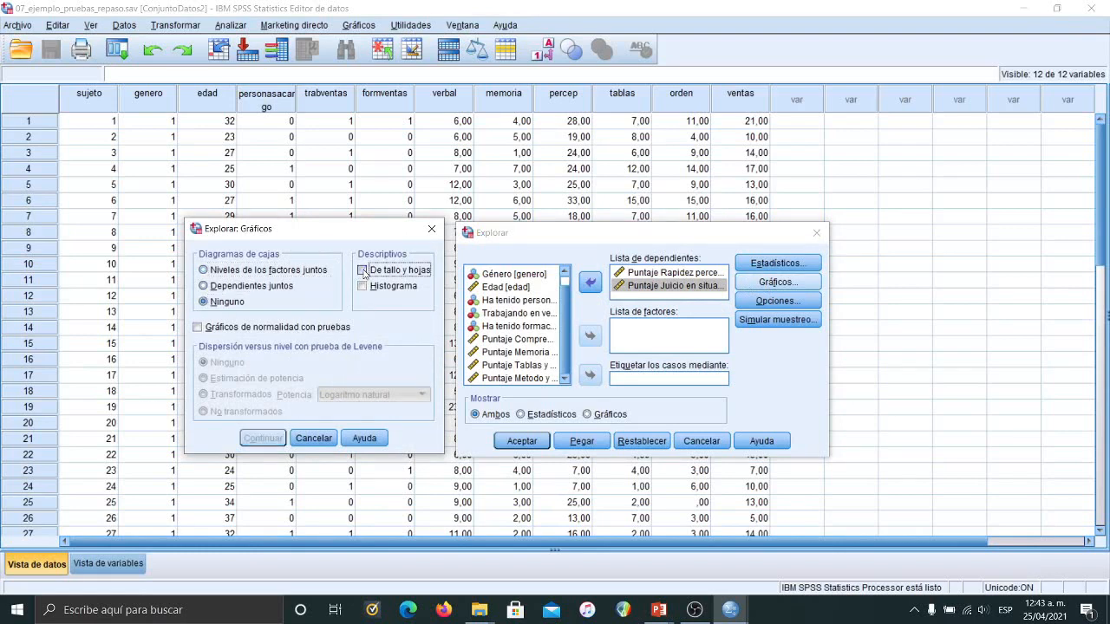
click(198, 328)
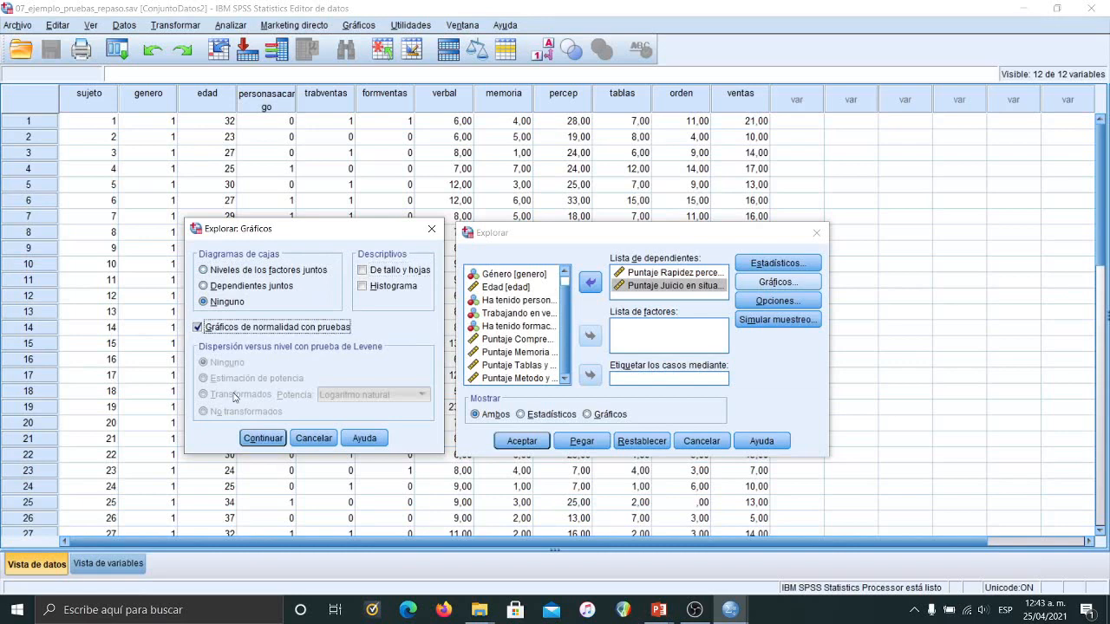
click(257, 437)
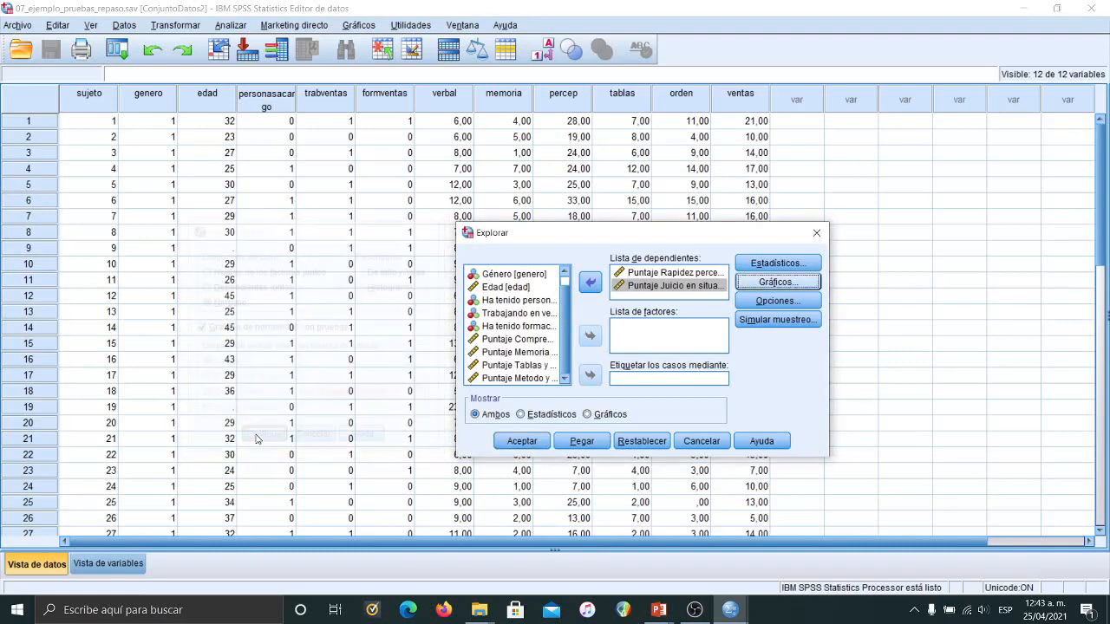
click(520, 443)
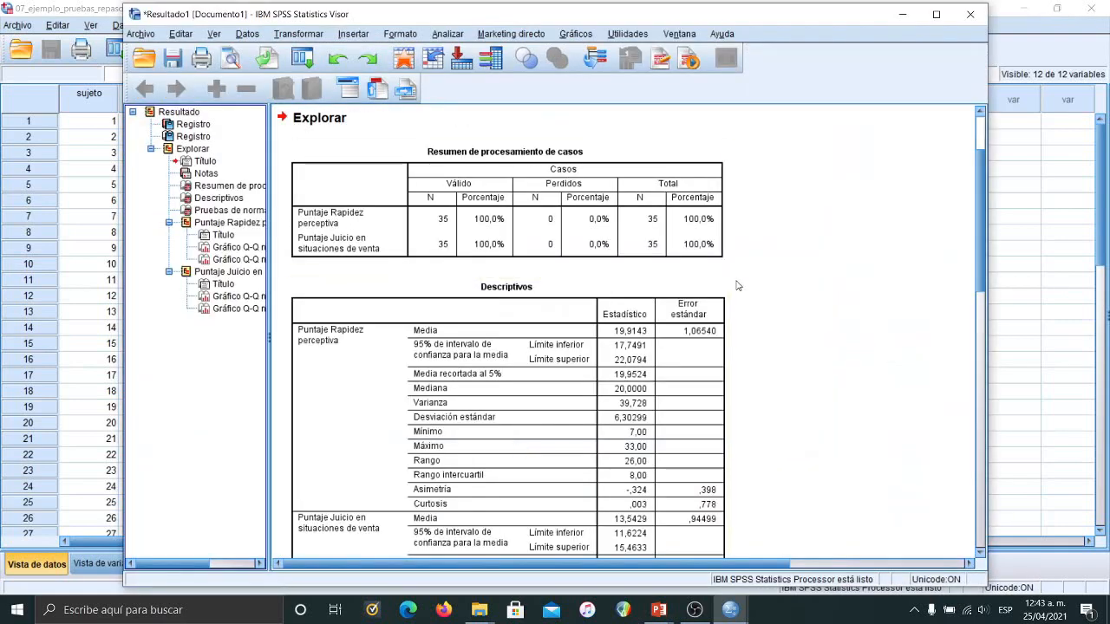
Step: Collapse the Q-Q chart groups of both scores in the output outline, leaving the normality tests table in view
scroll(765, 323, down, 10)
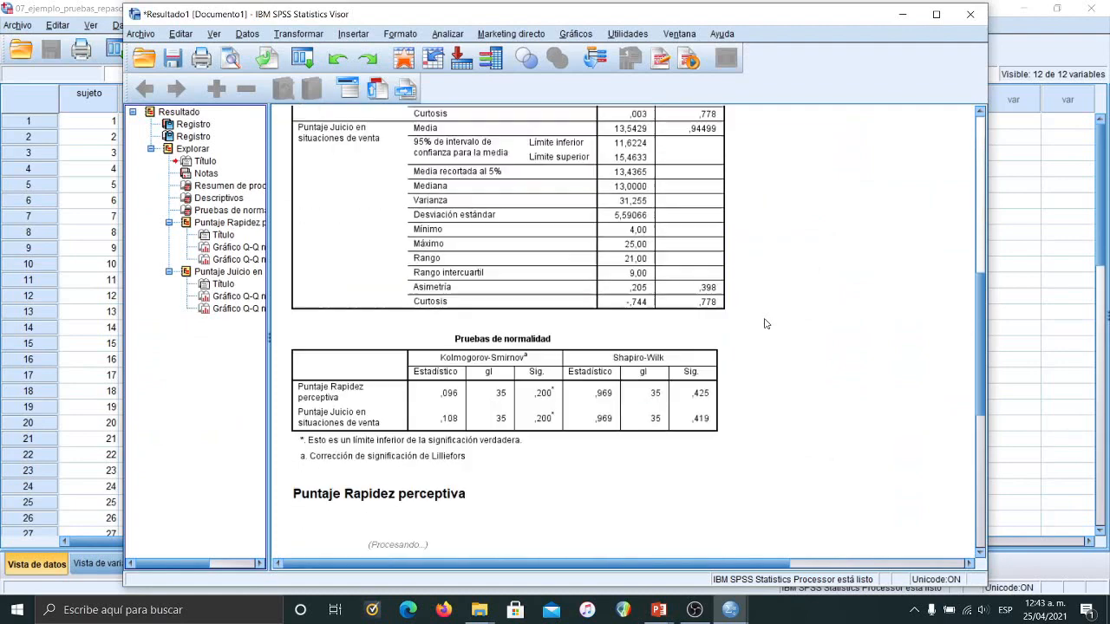
click(170, 223)
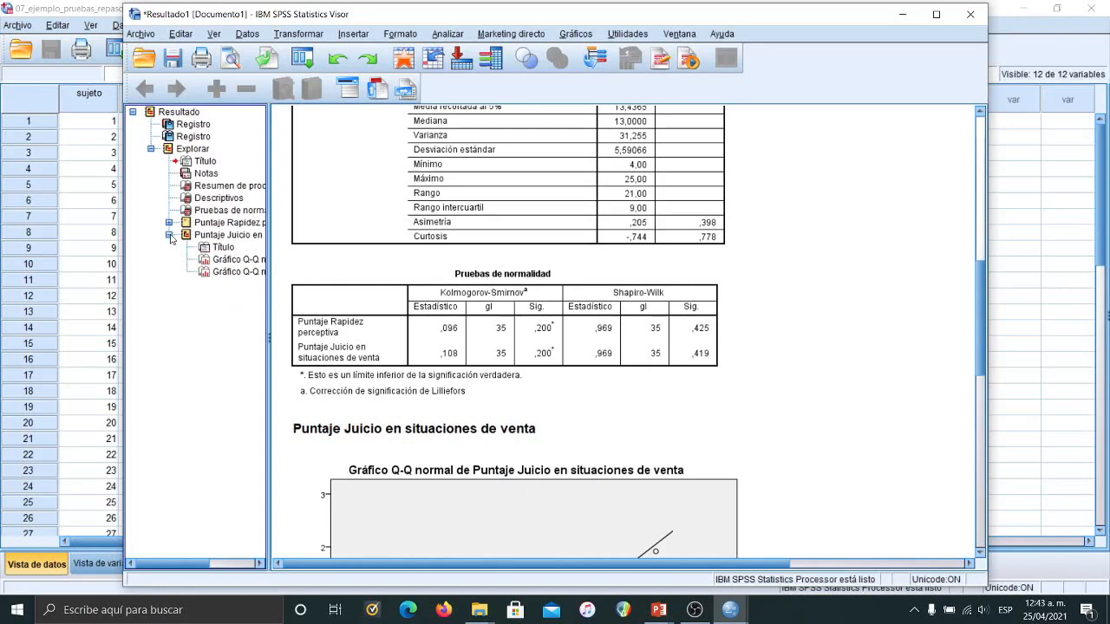
click(169, 235)
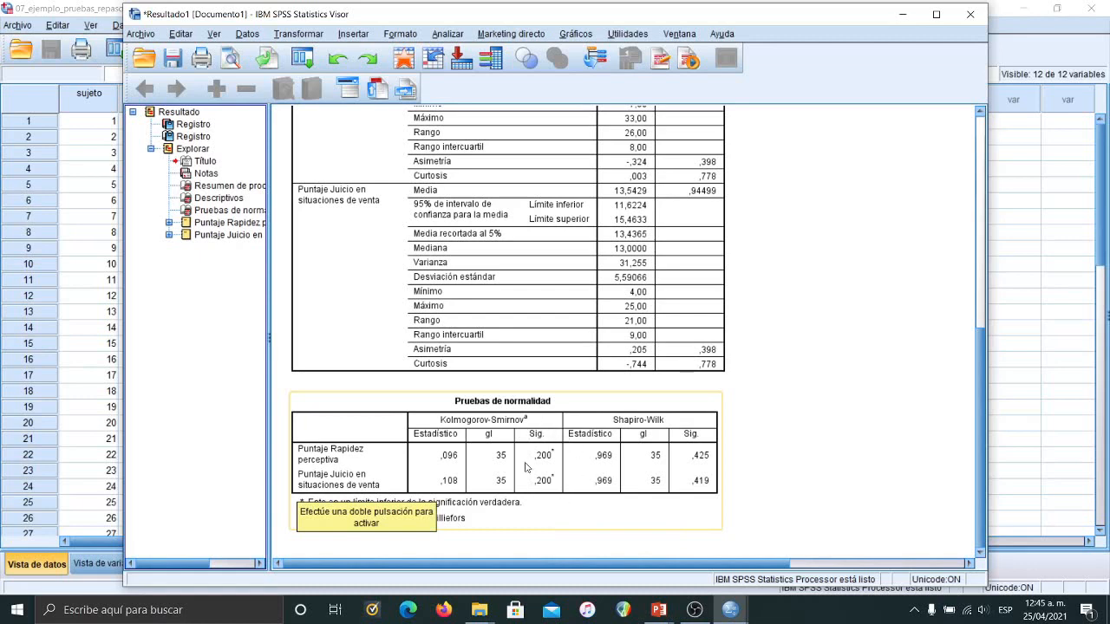
Step: Run a two-tailed bivariate Pearson correlation between Puntaje Rapidez perceptiva and Puntaje Juicio en situaciones de venta
click(1013, 248)
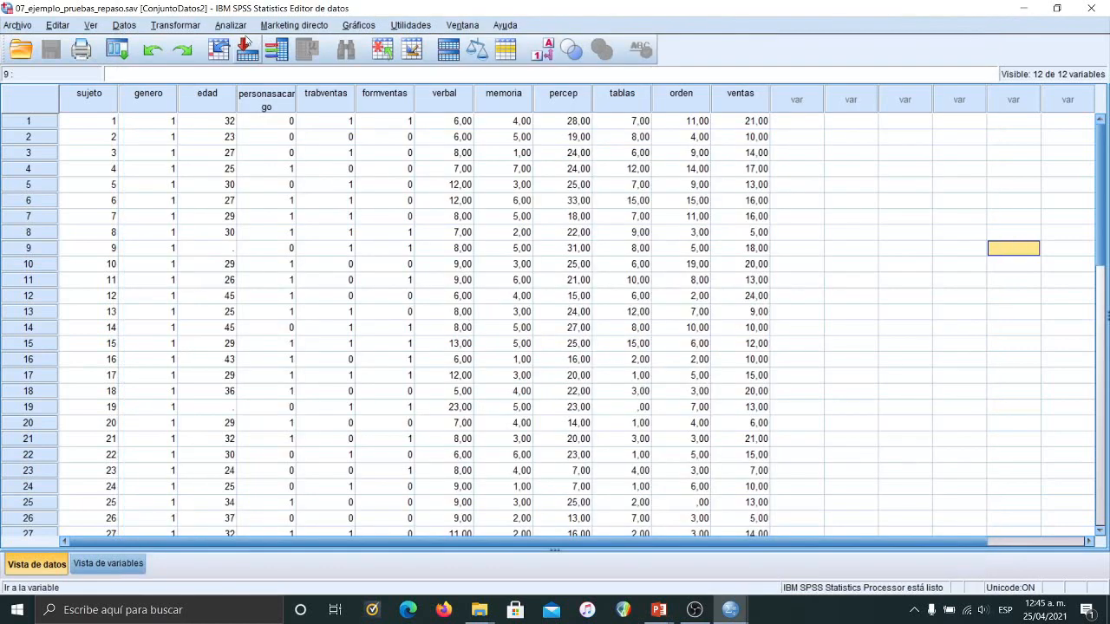
click(230, 26)
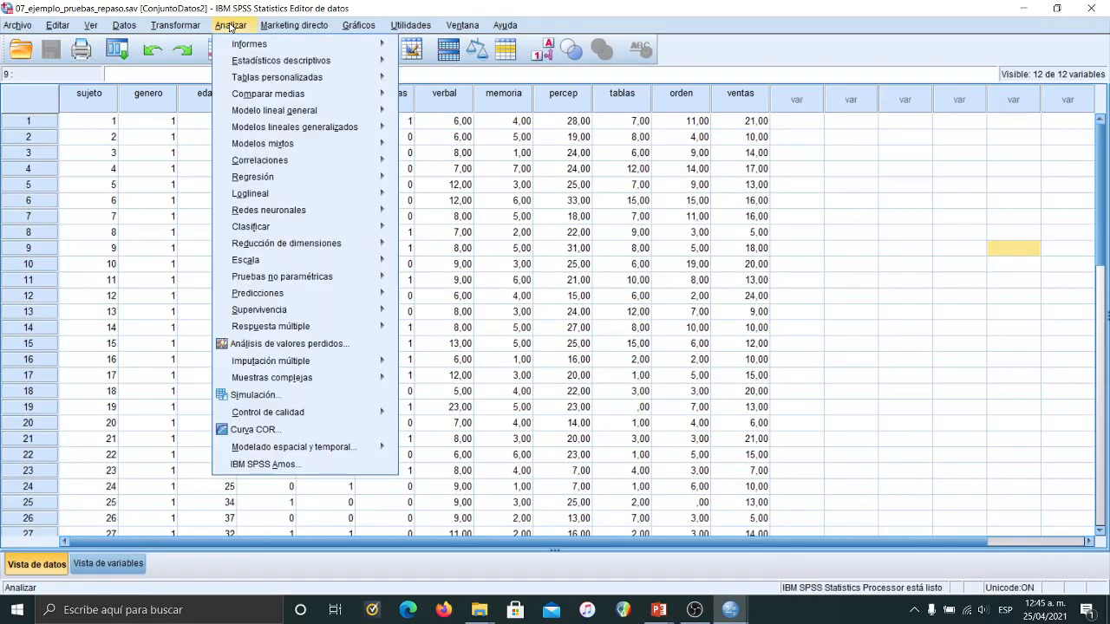
mouse_move(335, 167)
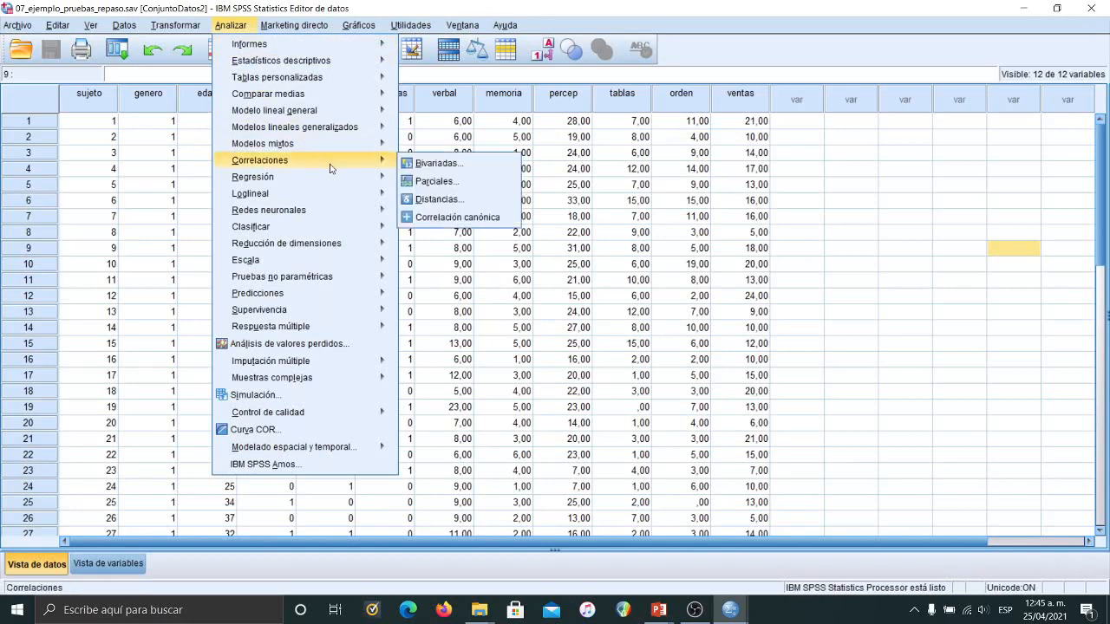
click(445, 166)
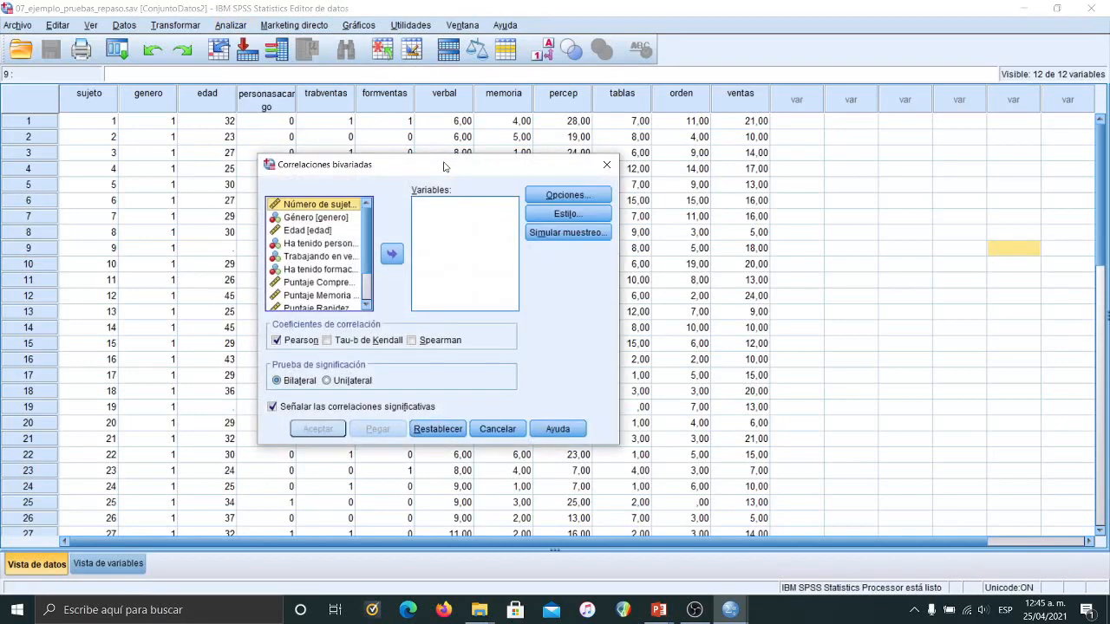
drag(487, 165, 533, 141)
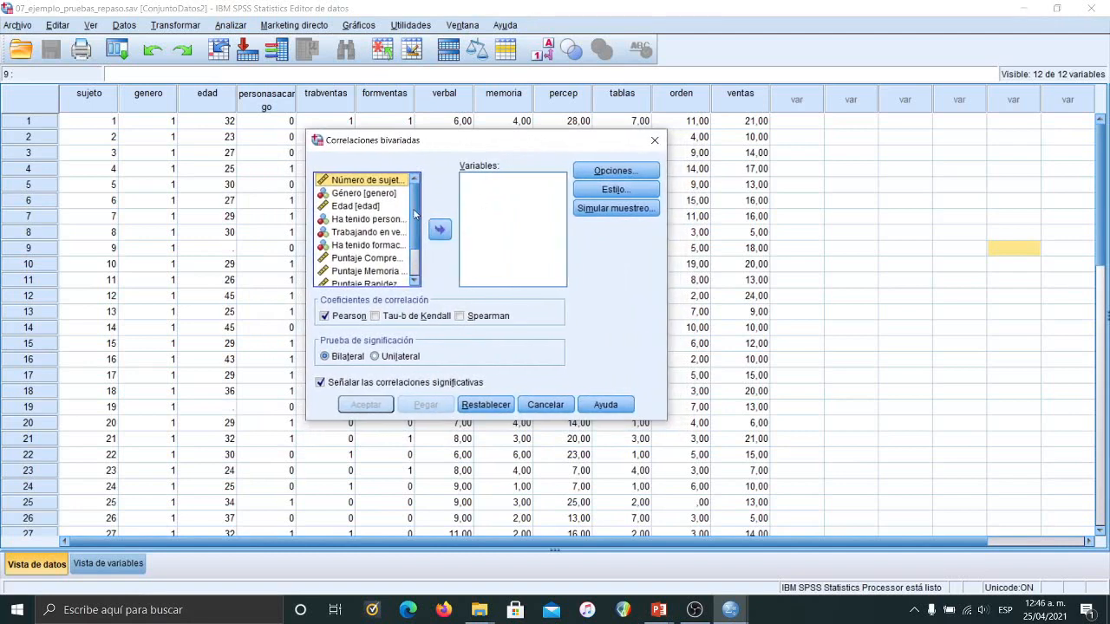
drag(414, 213, 413, 250)
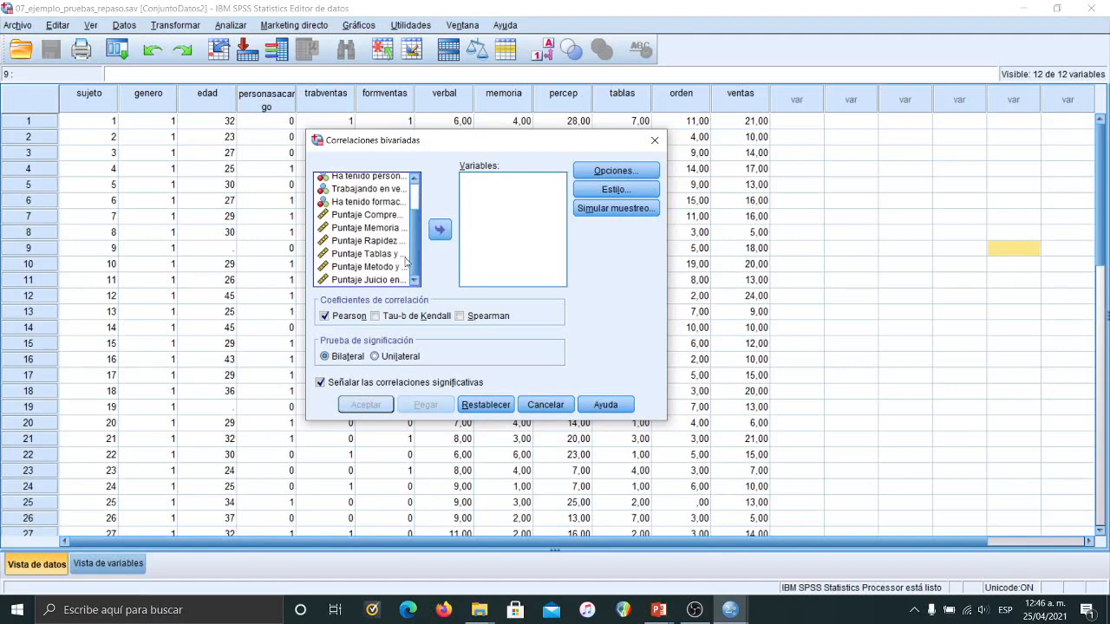
click(353, 240)
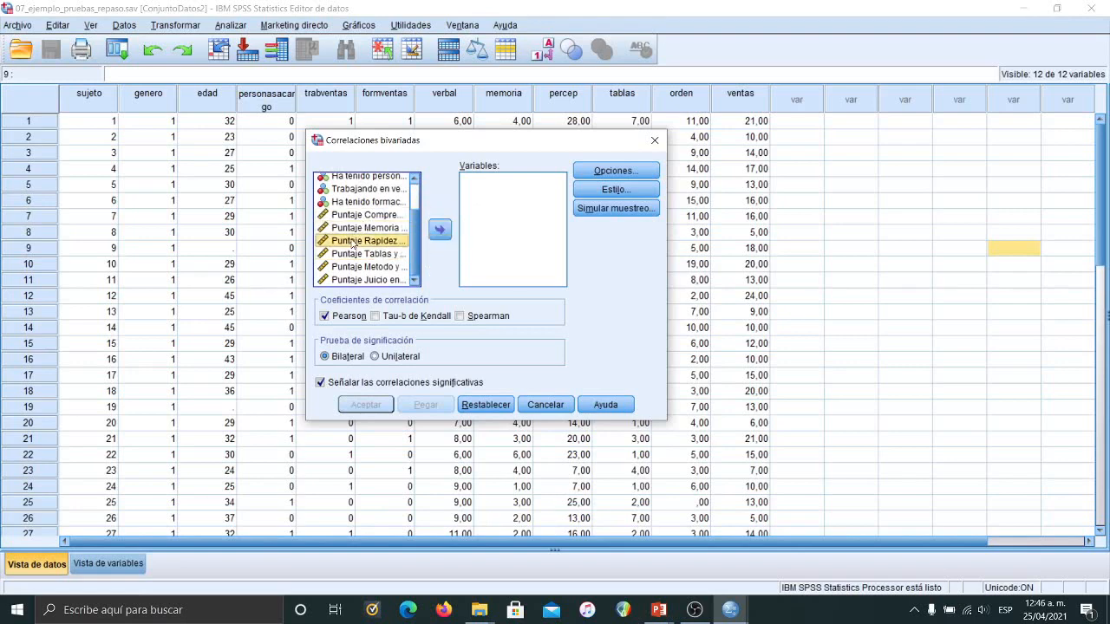
click(441, 230)
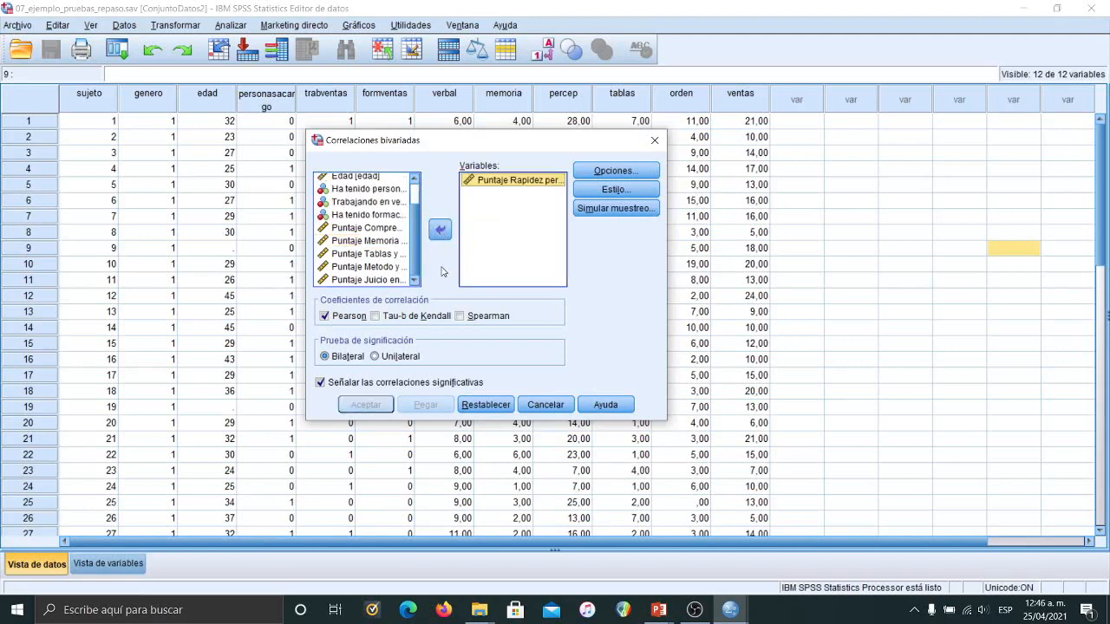
click(358, 280)
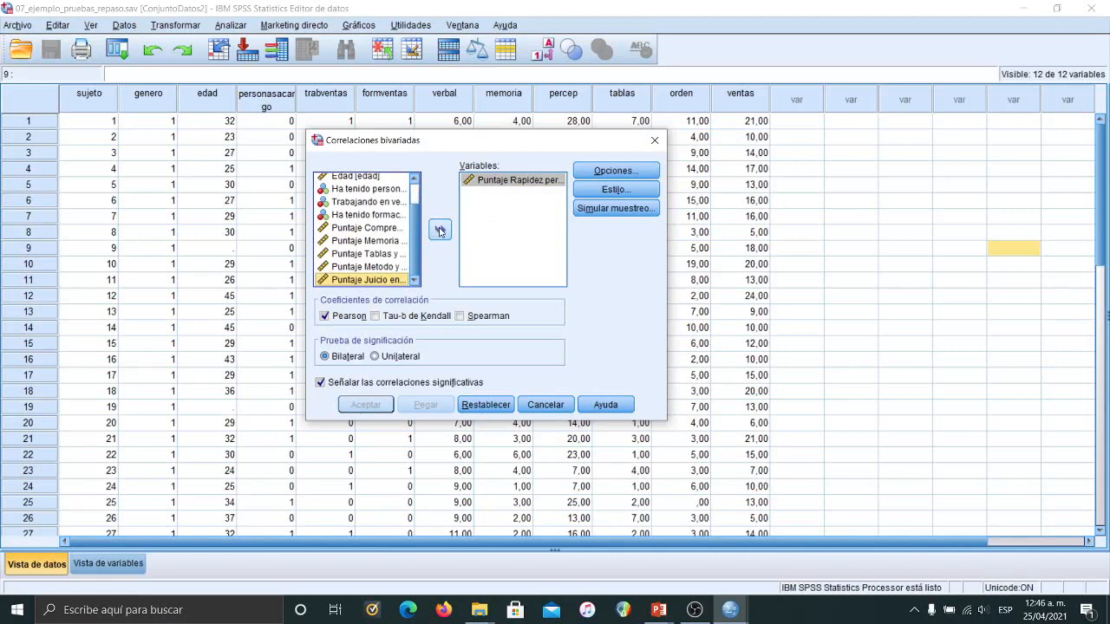
click(439, 230)
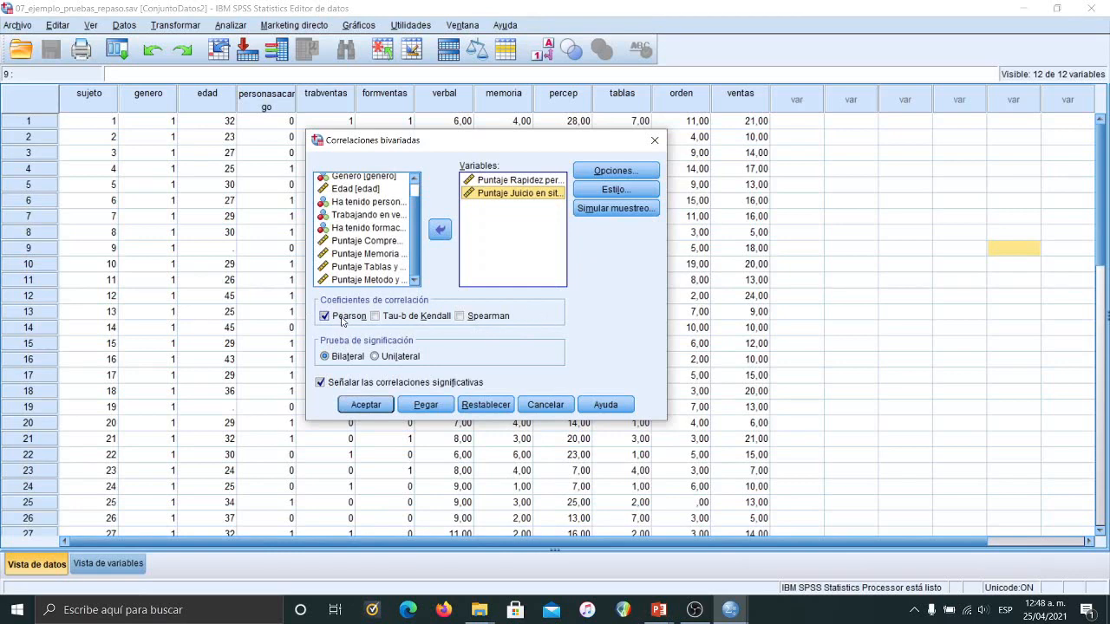
click(364, 405)
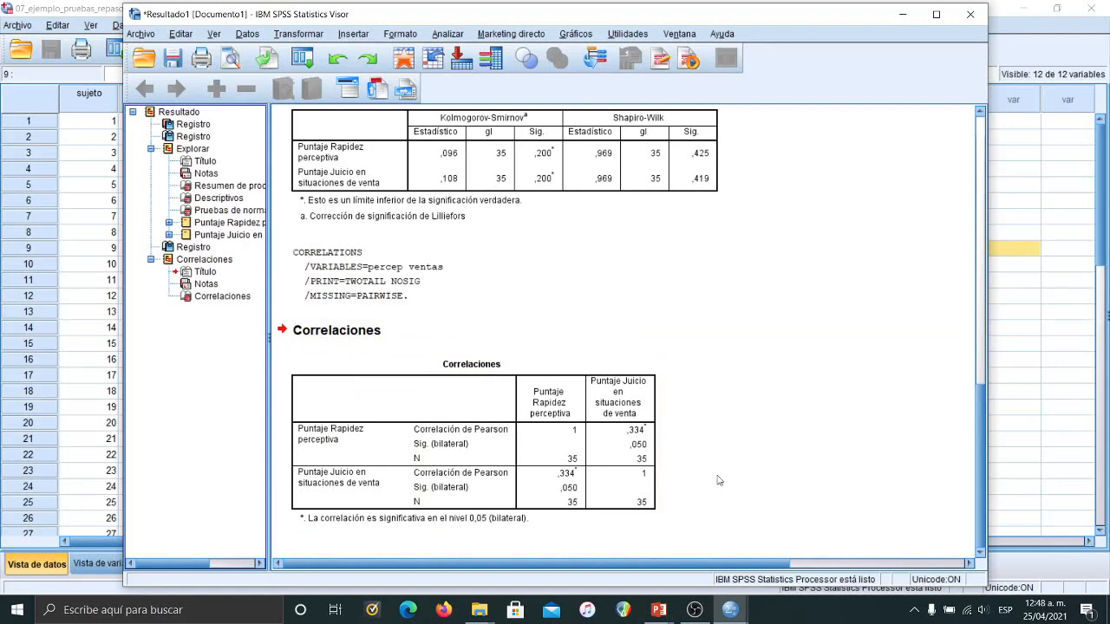
Step: Examine the Pearson coefficient and two-tailed significance for the two scores in the Correlaciones table
click(717, 393)
click(622, 395)
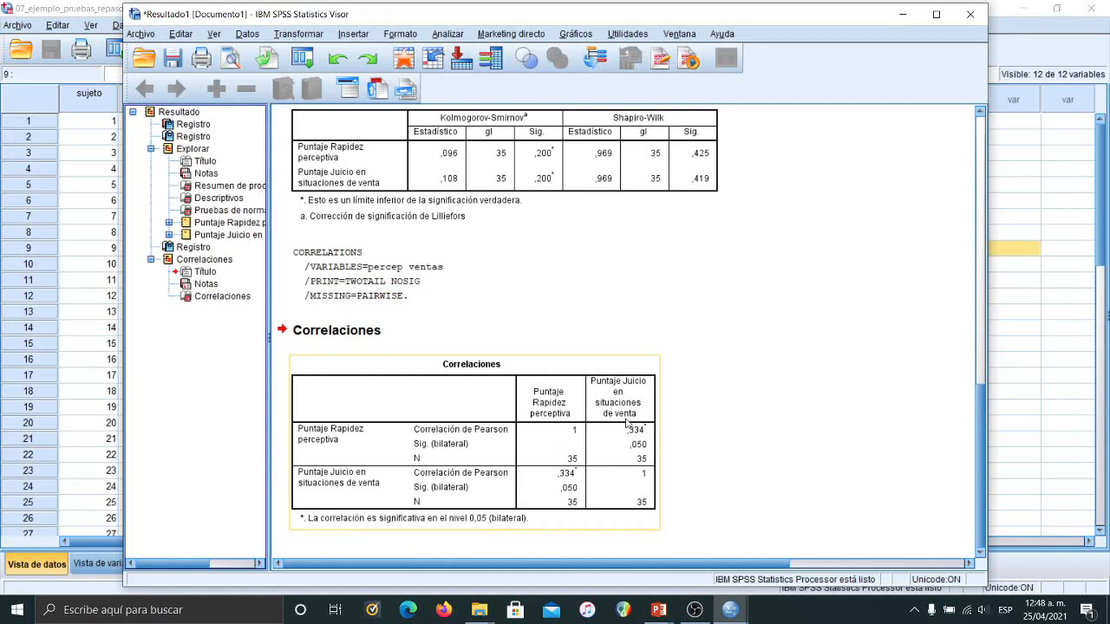
click(275, 445)
click(349, 430)
click(276, 501)
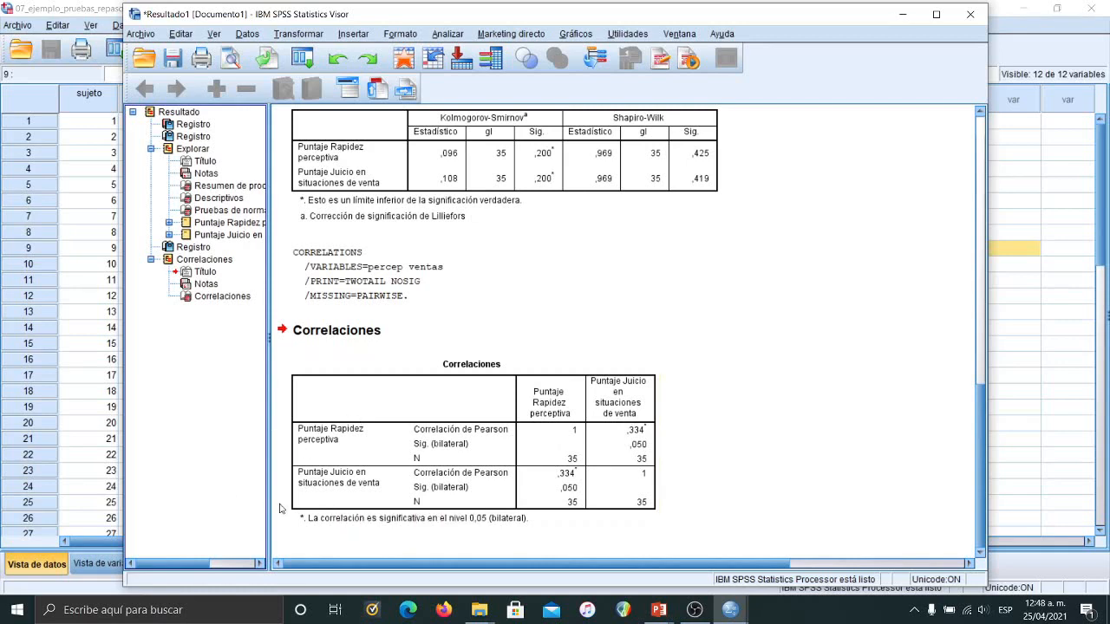
Step: Review the correlation, bilateral significance and N values for each score pairing, along with the significance footnote
click(308, 505)
click(536, 389)
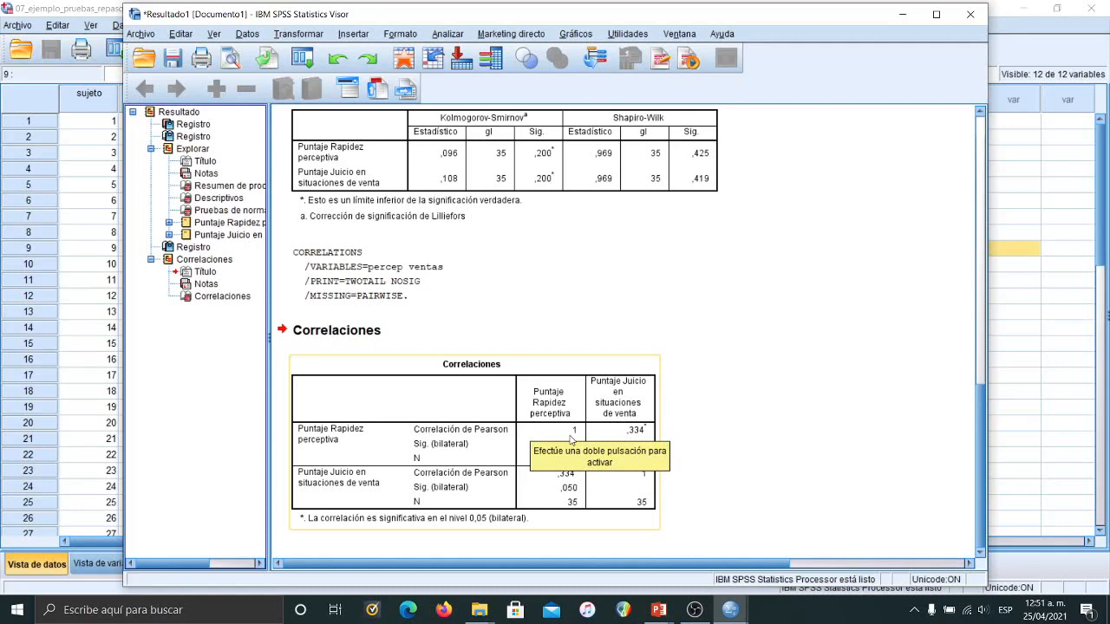
click(719, 519)
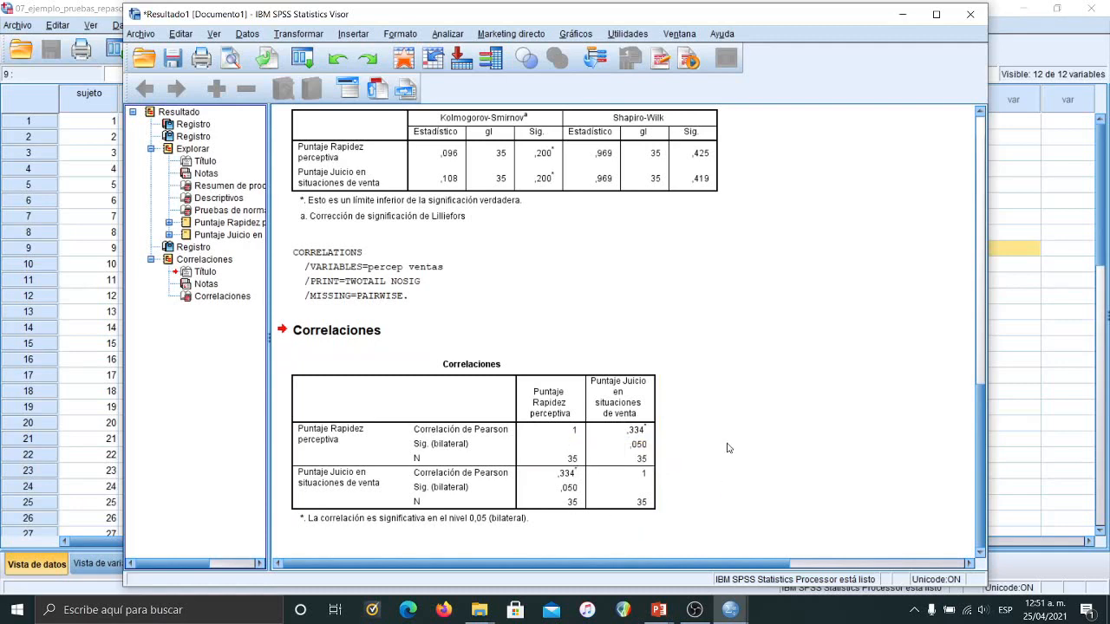
click(524, 468)
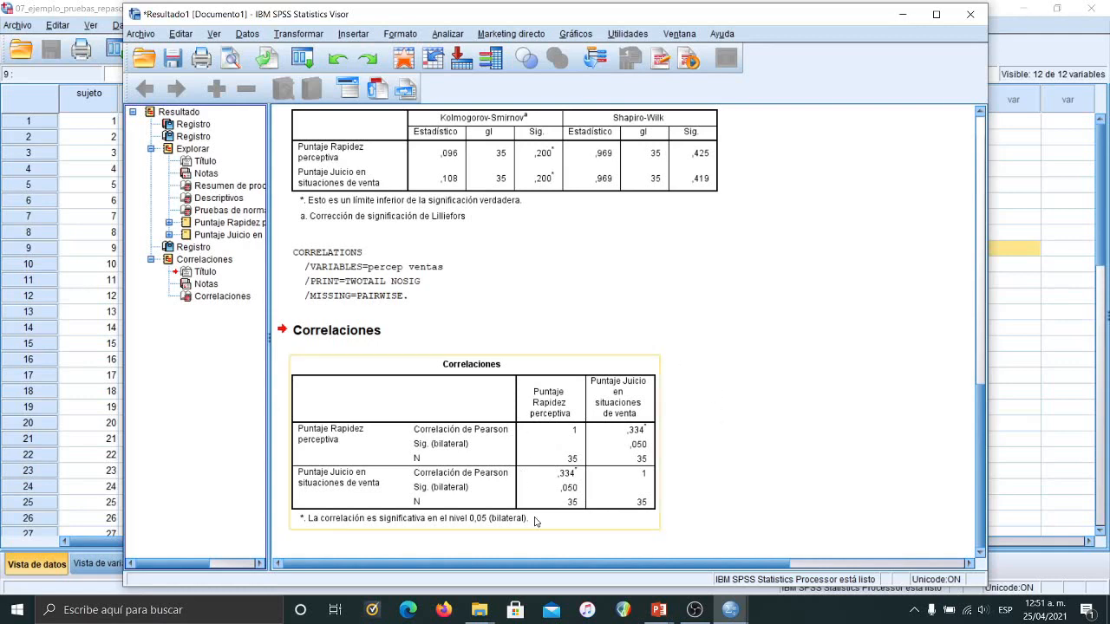
click(659, 524)
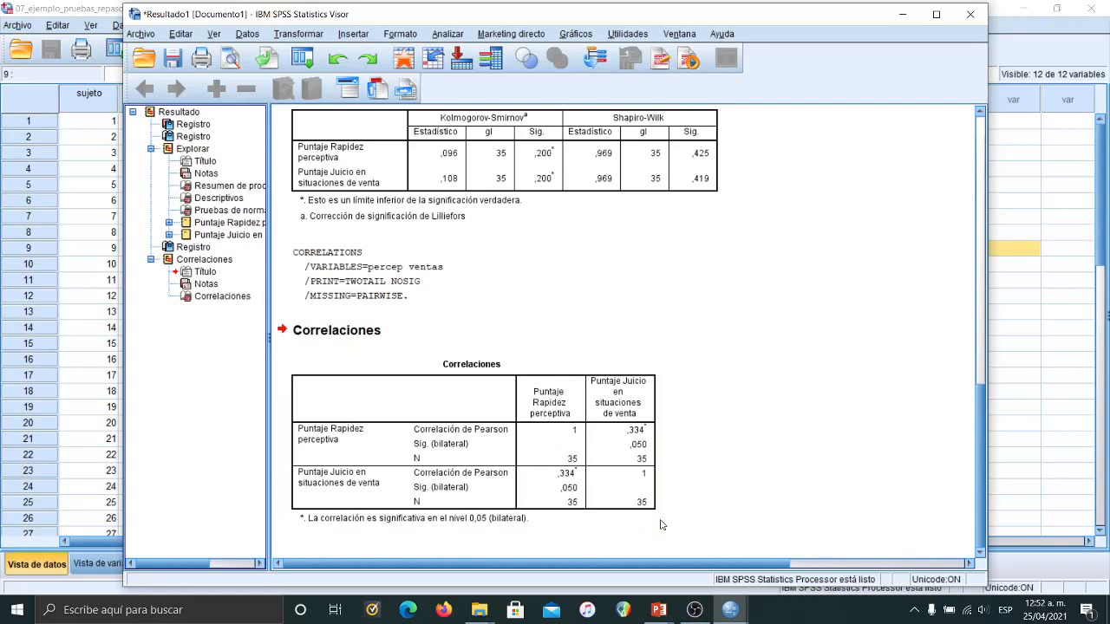
click(651, 504)
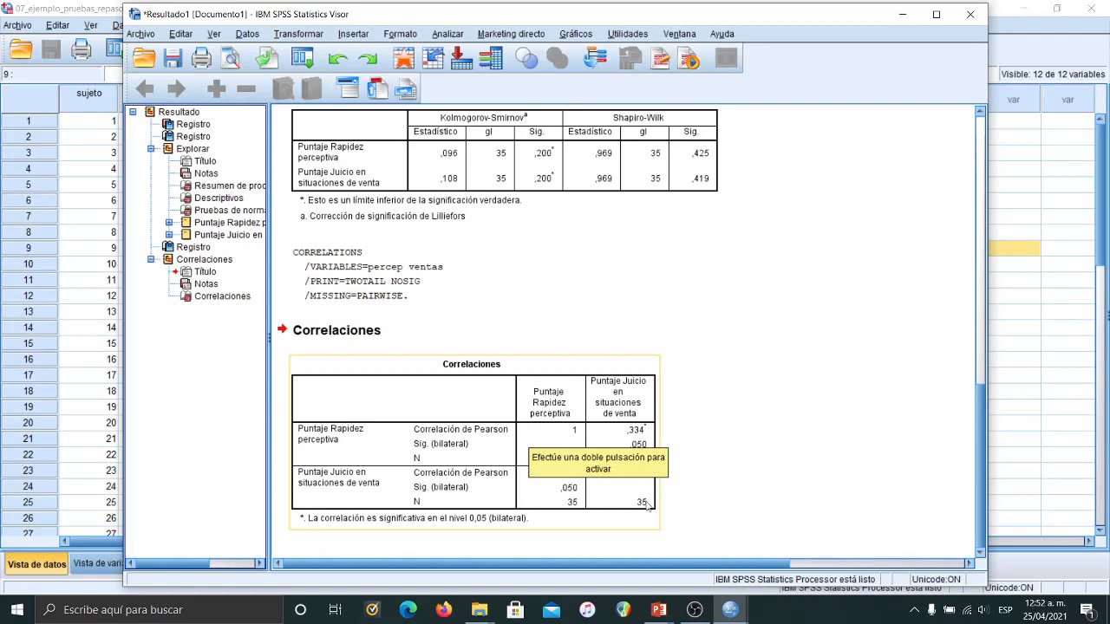
click(699, 518)
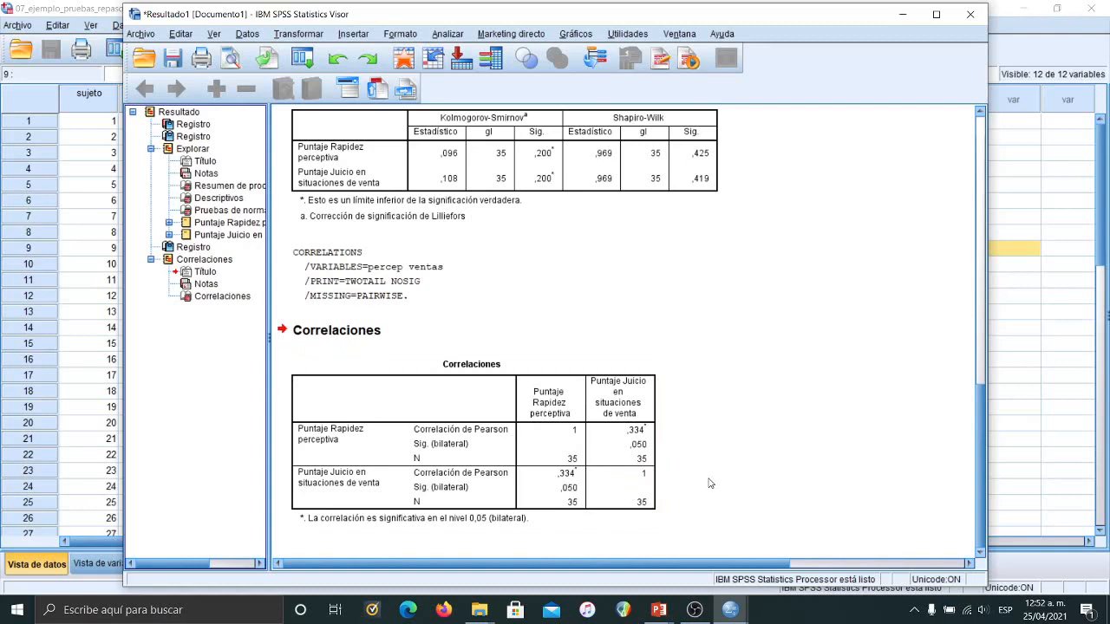
click(627, 466)
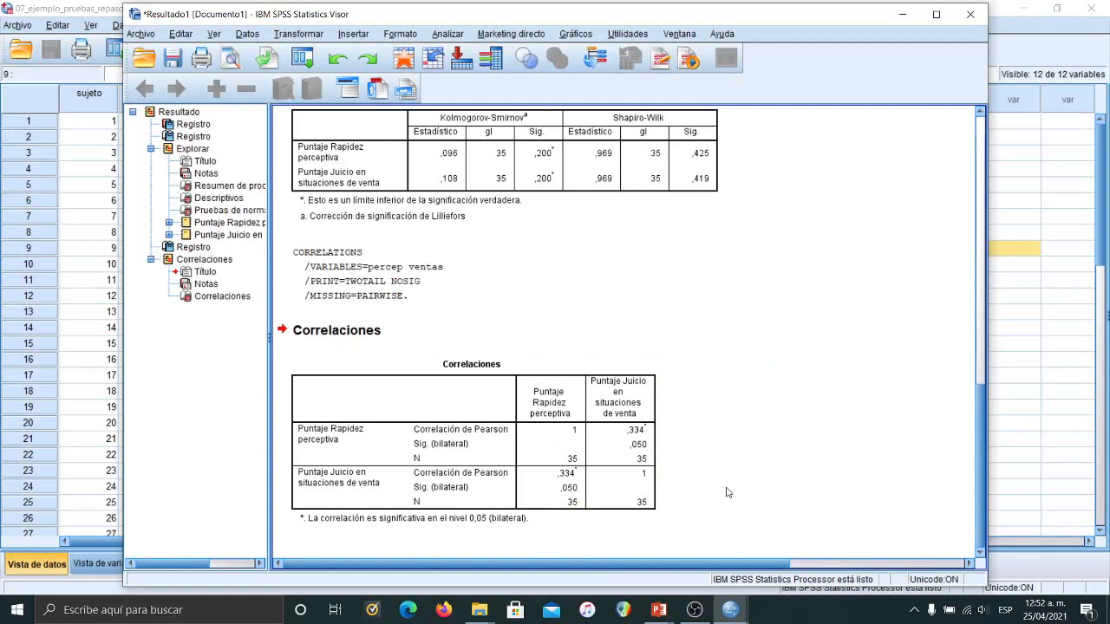
click(534, 455)
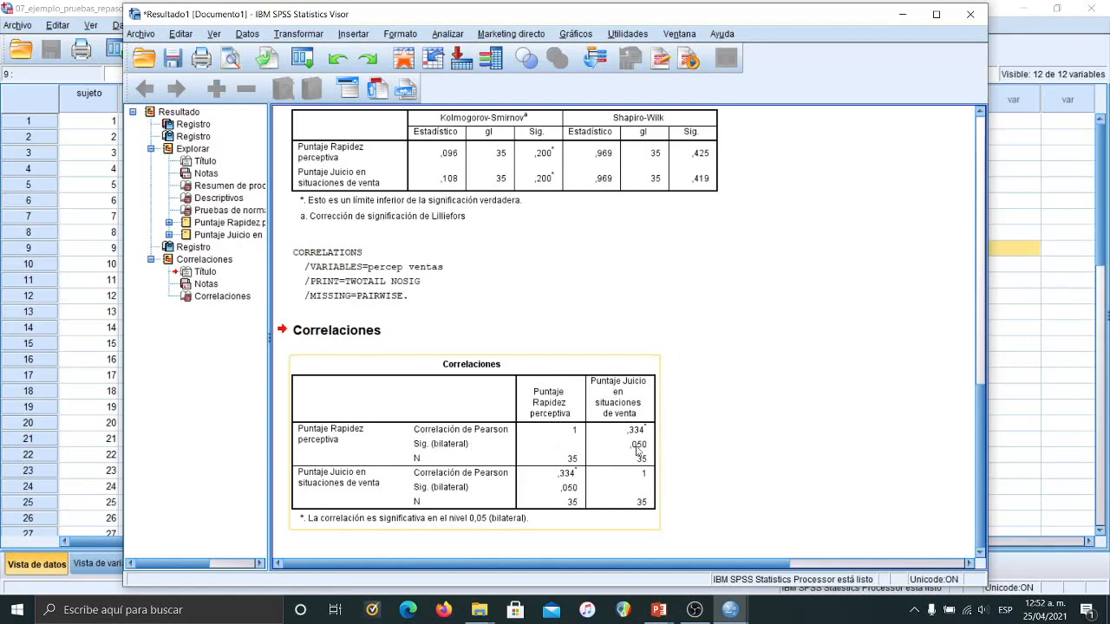
click(680, 448)
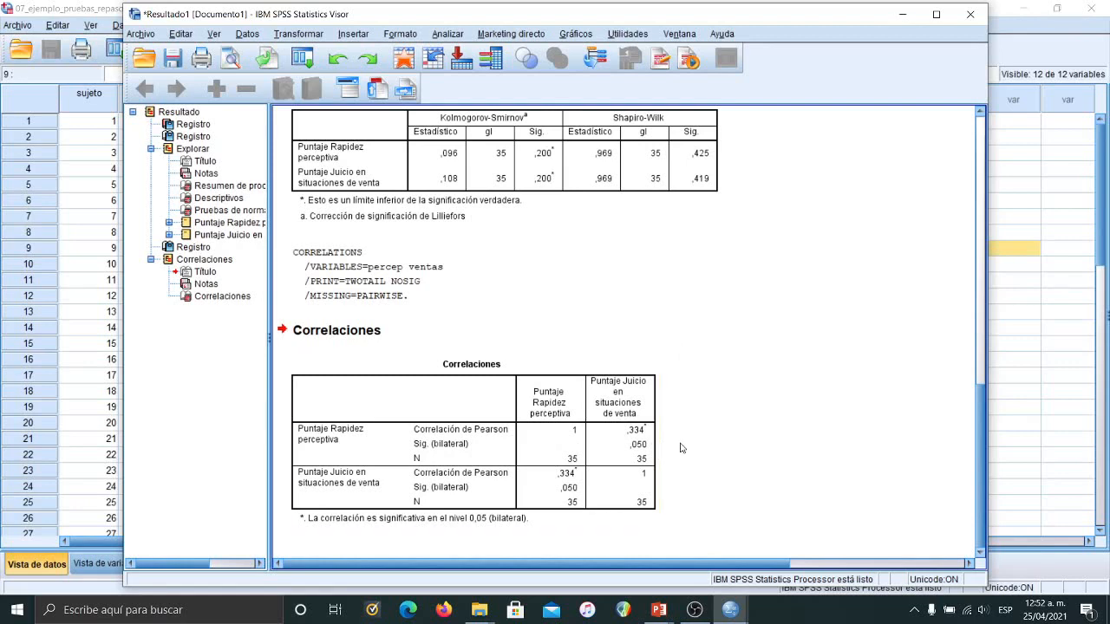
Step: Insert a new text block below the Correlaciones table stating "Ho = No hay asociación entre las variables"
click(467, 433)
click(506, 464)
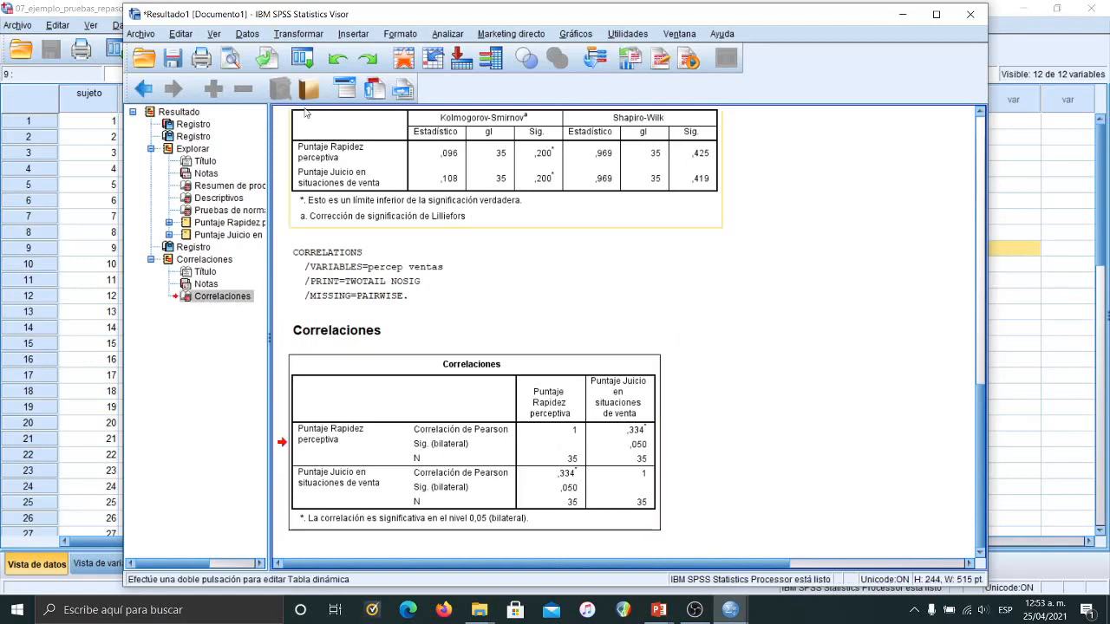
click(355, 34)
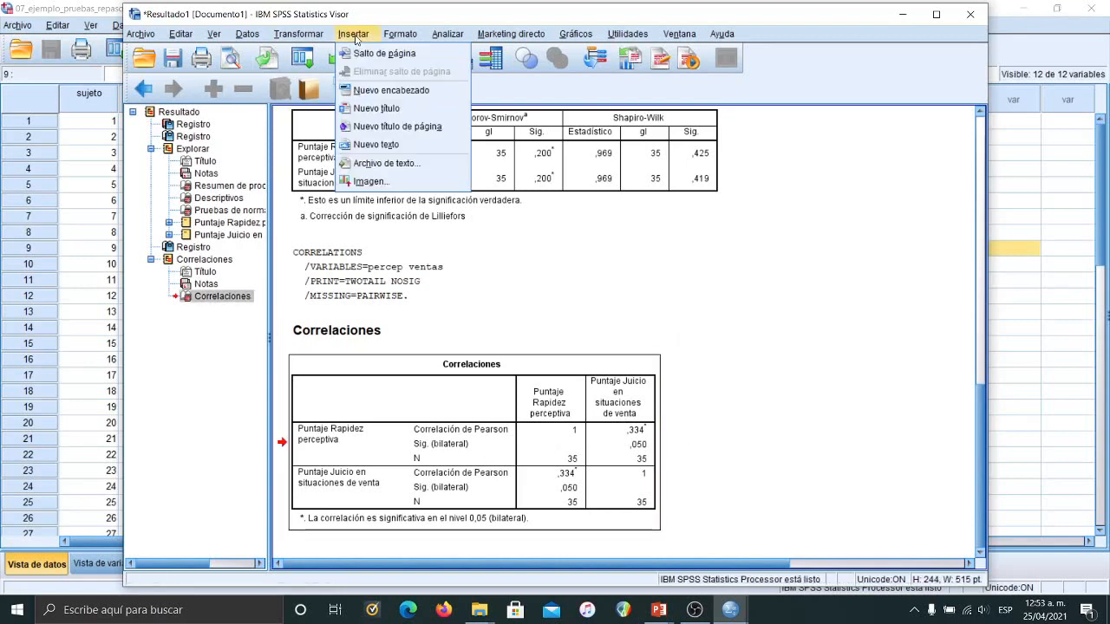
click(371, 146)
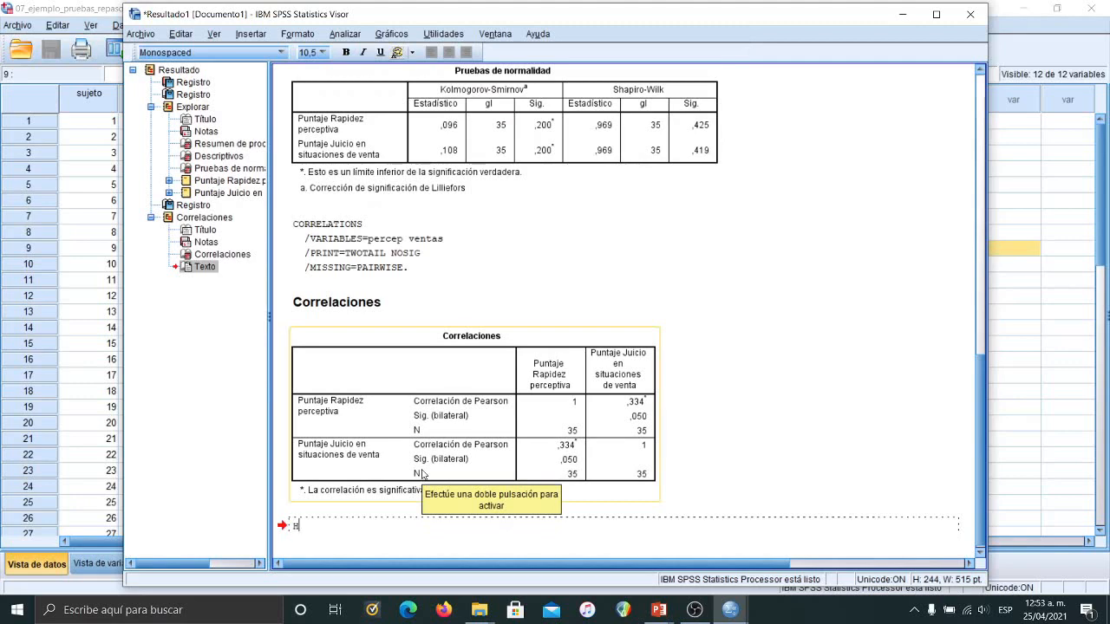
text(o)
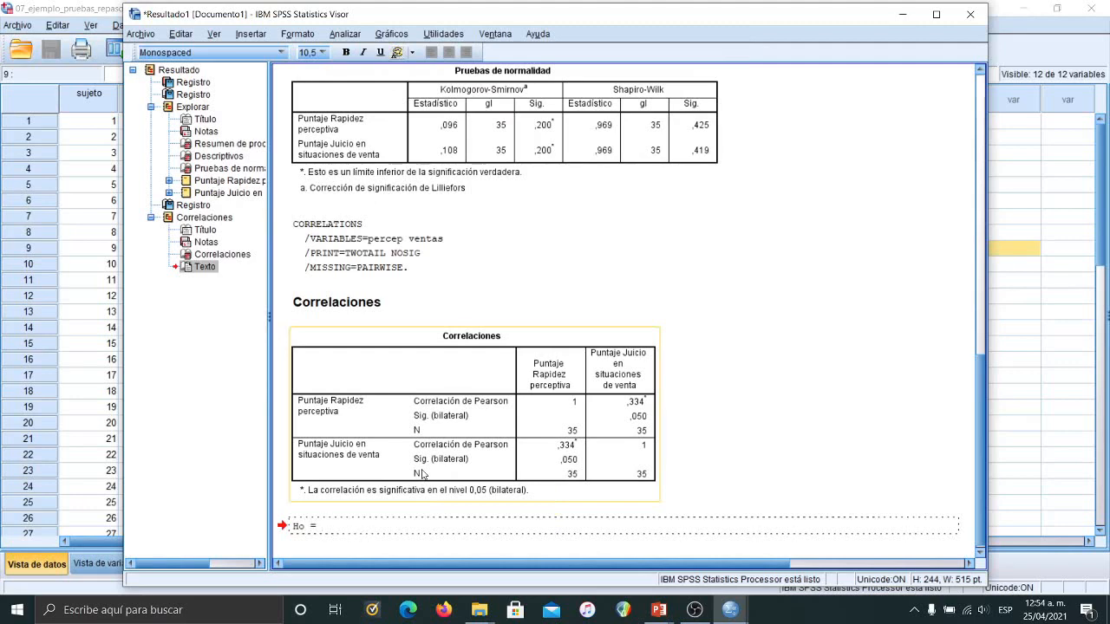
text( = No hay asociación entre las variables)
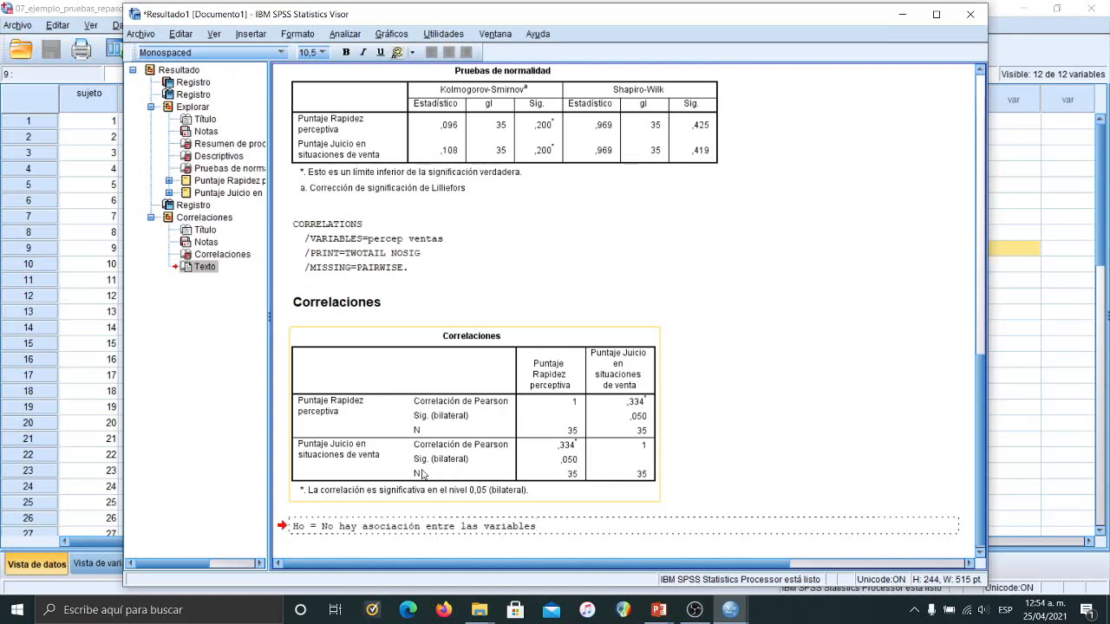
Step: Extend the null hypothesis text with "| La asociación entre las dos variables es igual a 0" and finish editing it
text(( L)
text(a asocia)
text(ció)
text(n entre )
text(las dos variables )
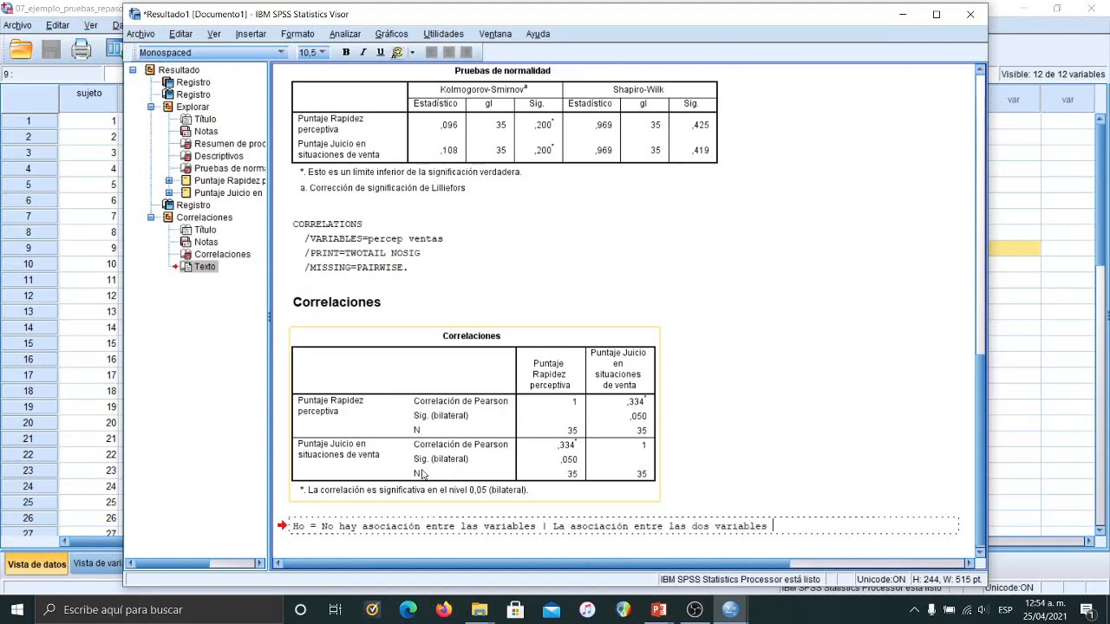
text(es igual a 0)
click(422, 474)
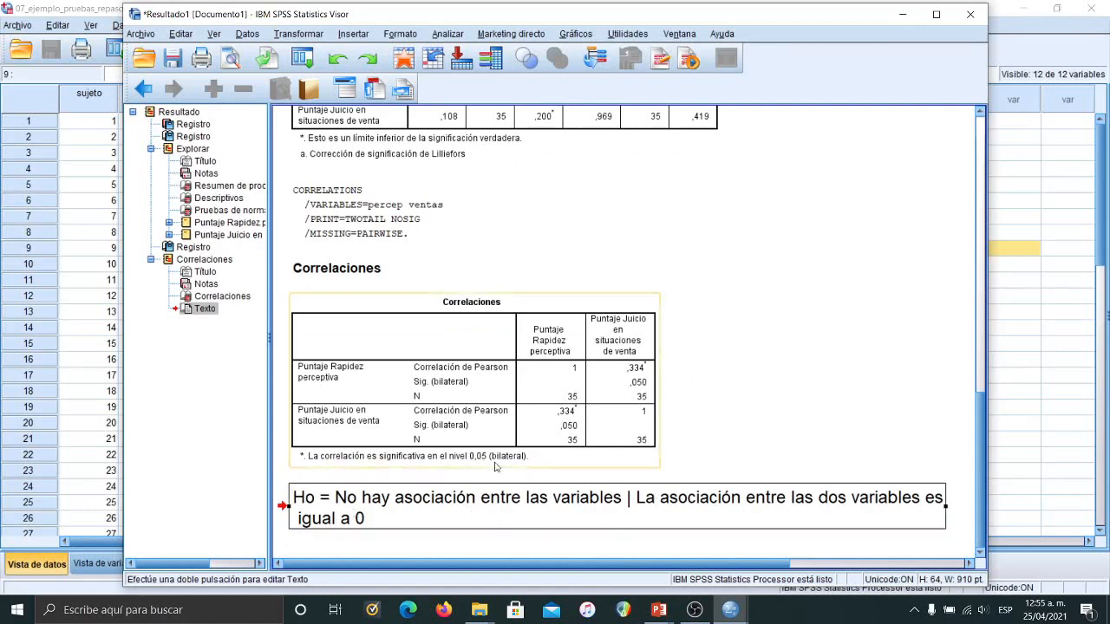
Step: Add another text block below the null hypothesis stating "H1 = Si hay una asociación entre las variables"
click(374, 508)
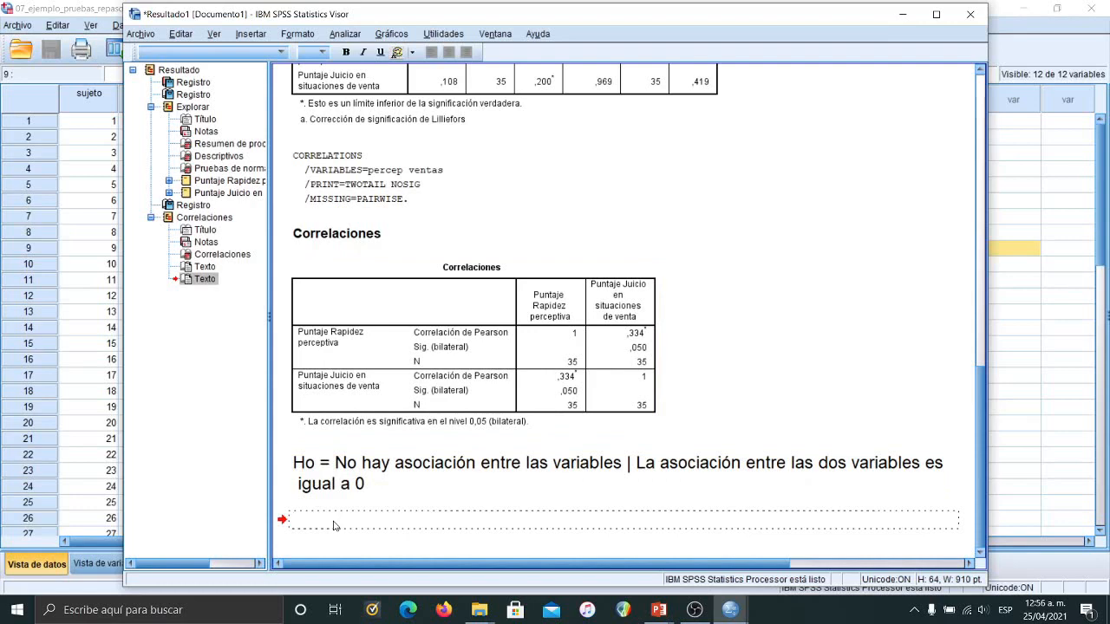
text(H1)
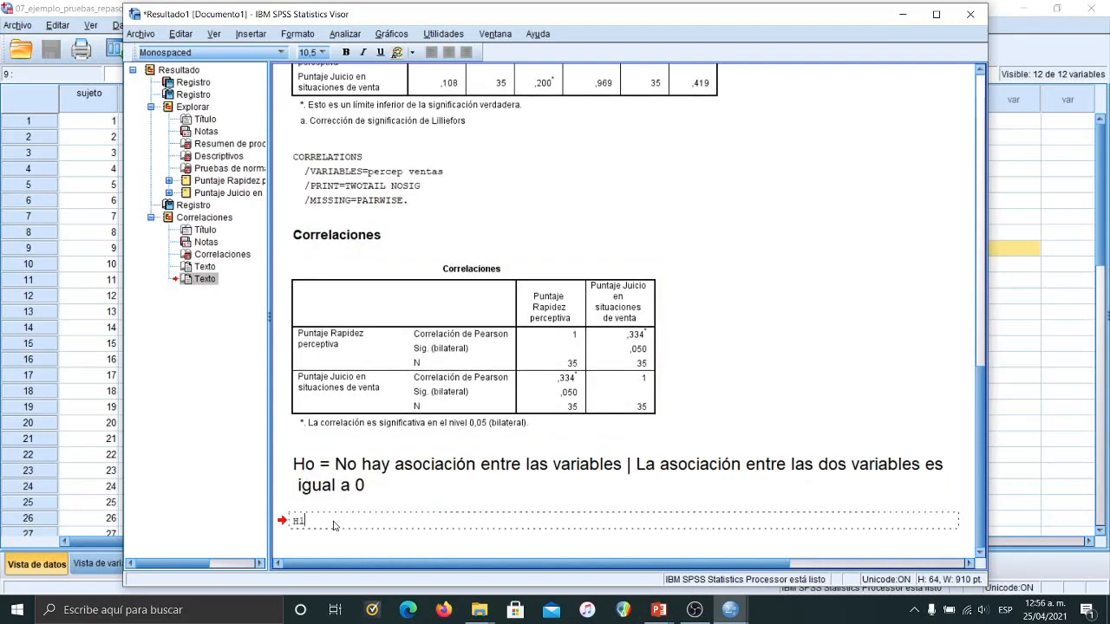
text( = Sí hay una asociación entre las variables)
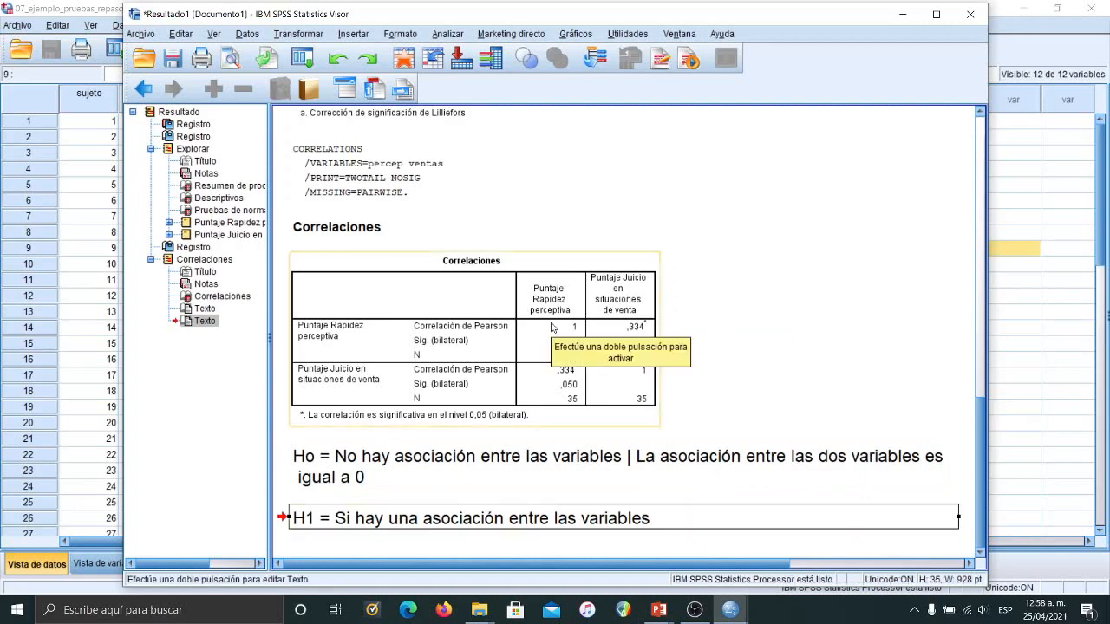
Step: Insert a third text block below H1 reading "Prueba realizada = Correlaciones paramétrica de Pearson"
click(352, 34)
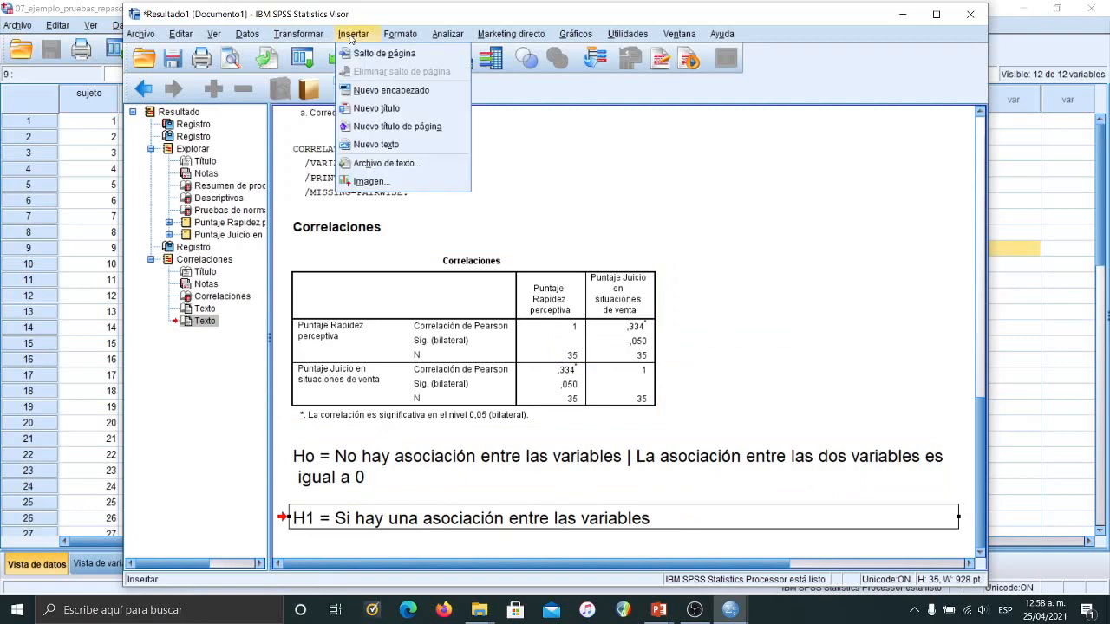
click(373, 154)
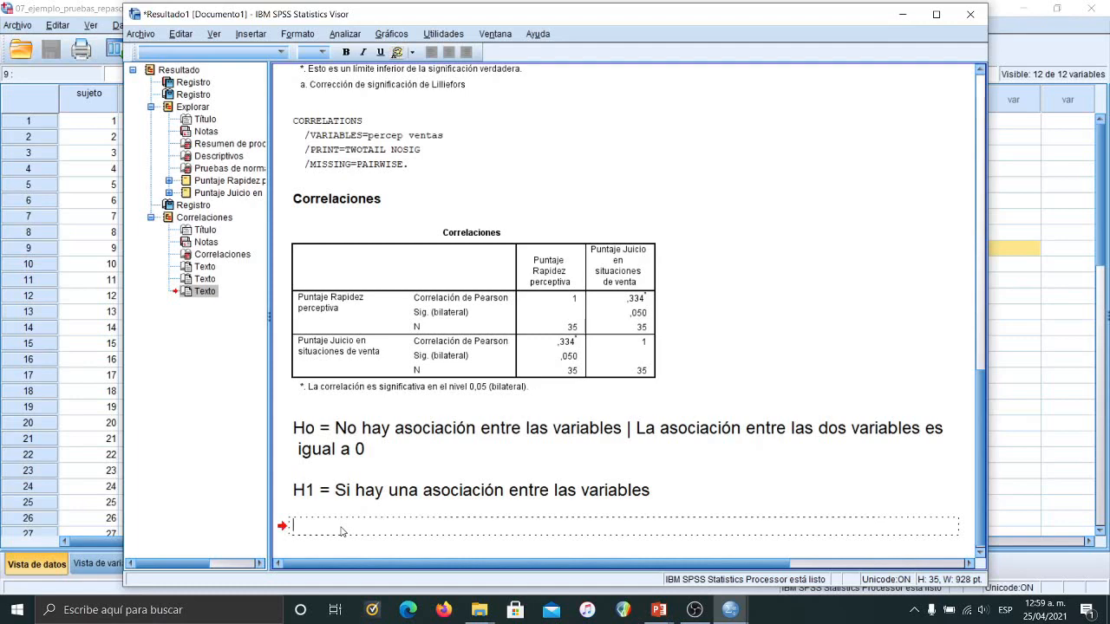
text(F)
text(rueba realizada =)
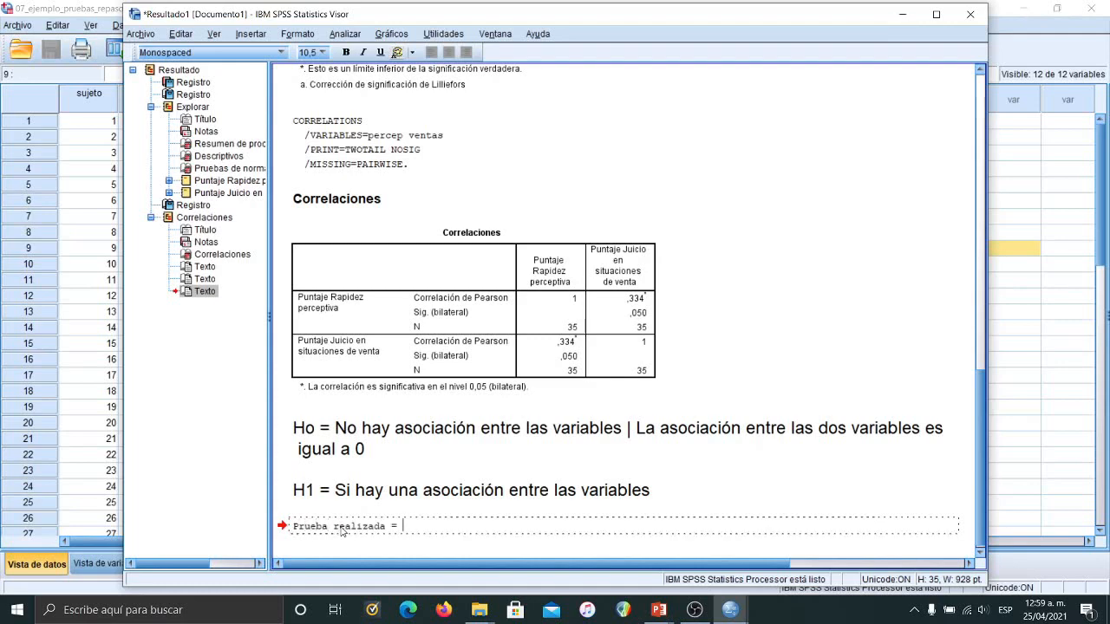
text( Correlaciones paramétrica de Pearson)
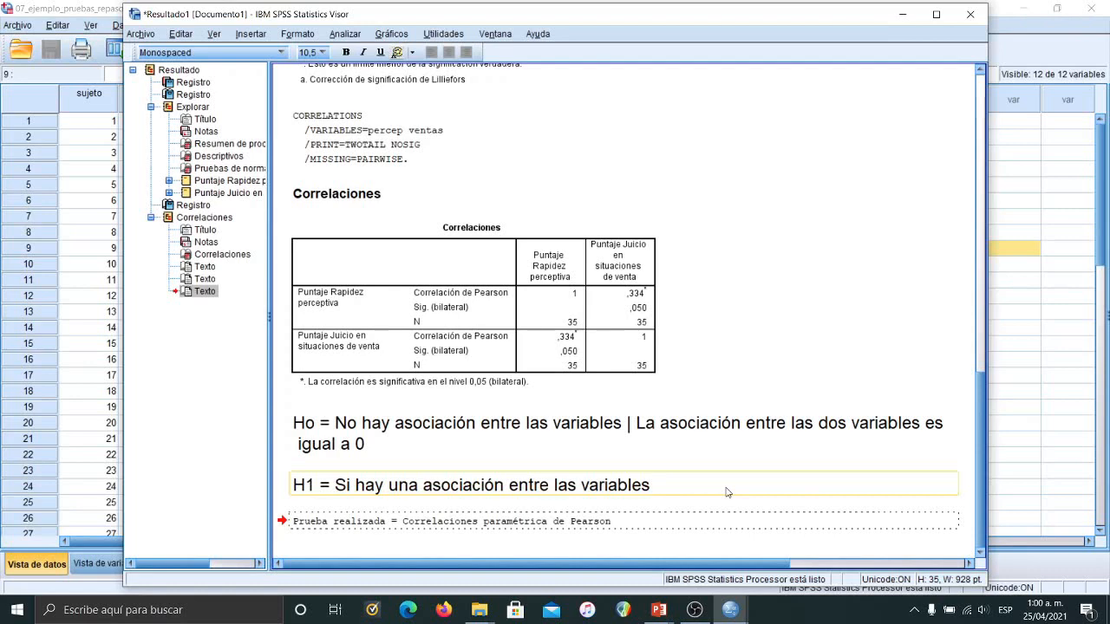
Step: Add the test result to the third text block as "Resultado de la prueba = R: .334"
key(Return)
text(Resultado de)
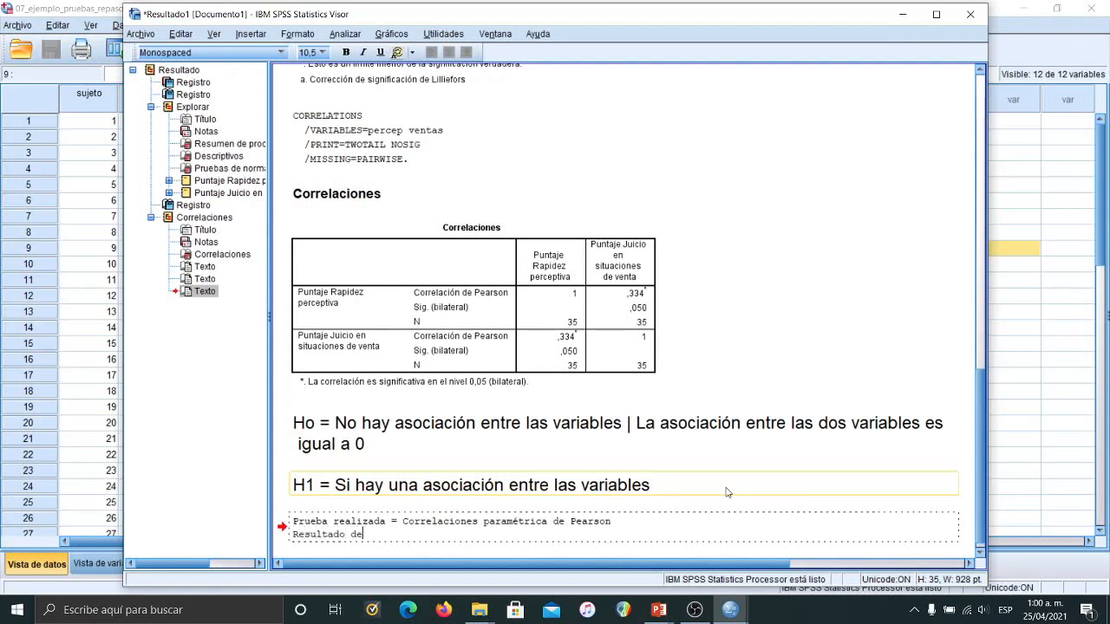
text( la prueba =)
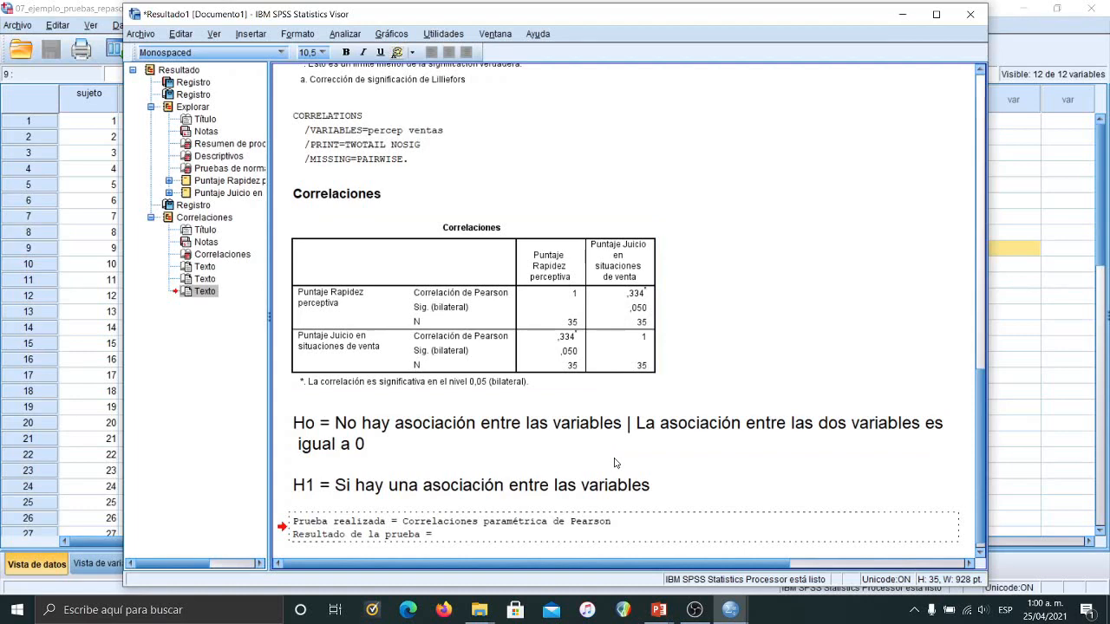
text(R: .334)
Step: Add the significance entry "Significancia = p 0.05" after the test result in the same text block
key(Return)
text(Sign)
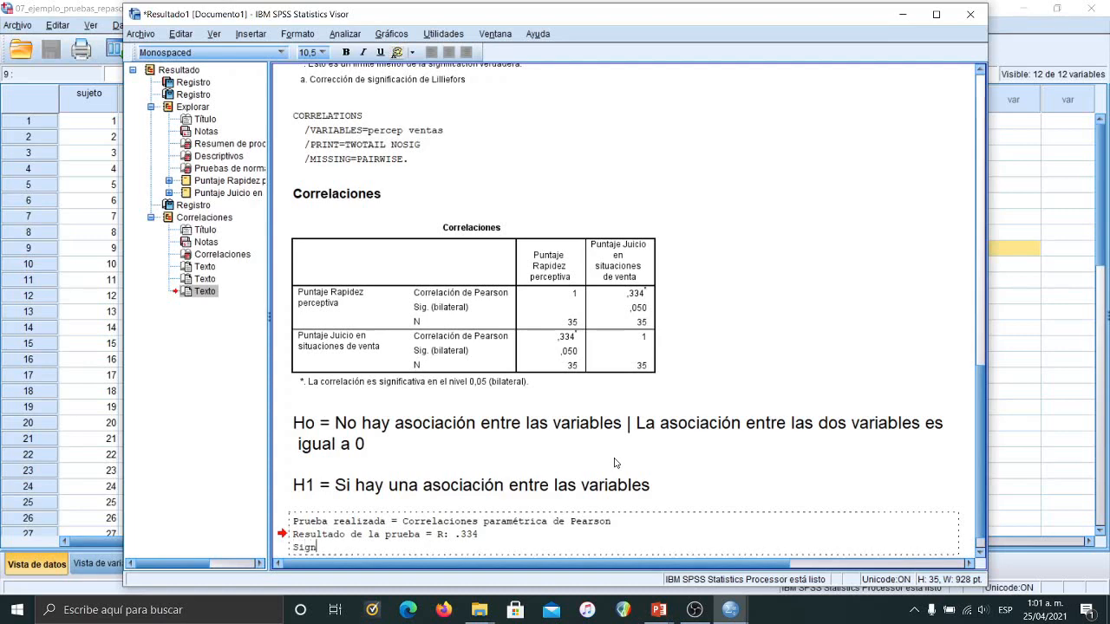
text(ificancia =)
text(p <)
click(615, 463)
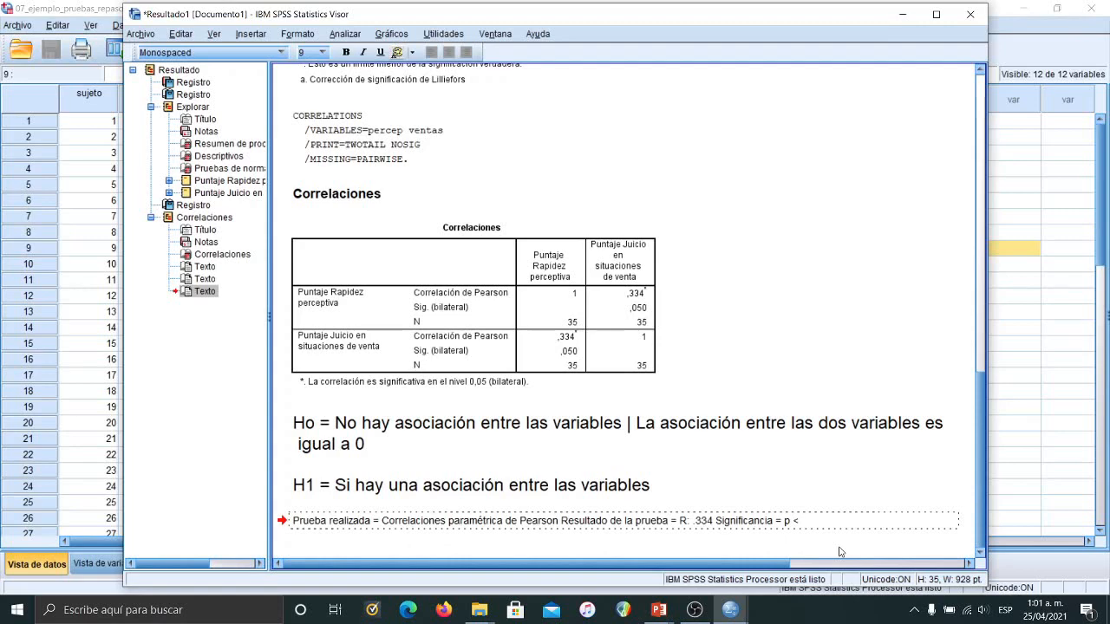
text(0.05)
key(ctrl+z)
key(ctrl+z)
key(End)
Step: Complete the block with "Interpretación de la significancia = Hay una asociación significativa entre las dos variables"
text(Interpretación de la significancia =)
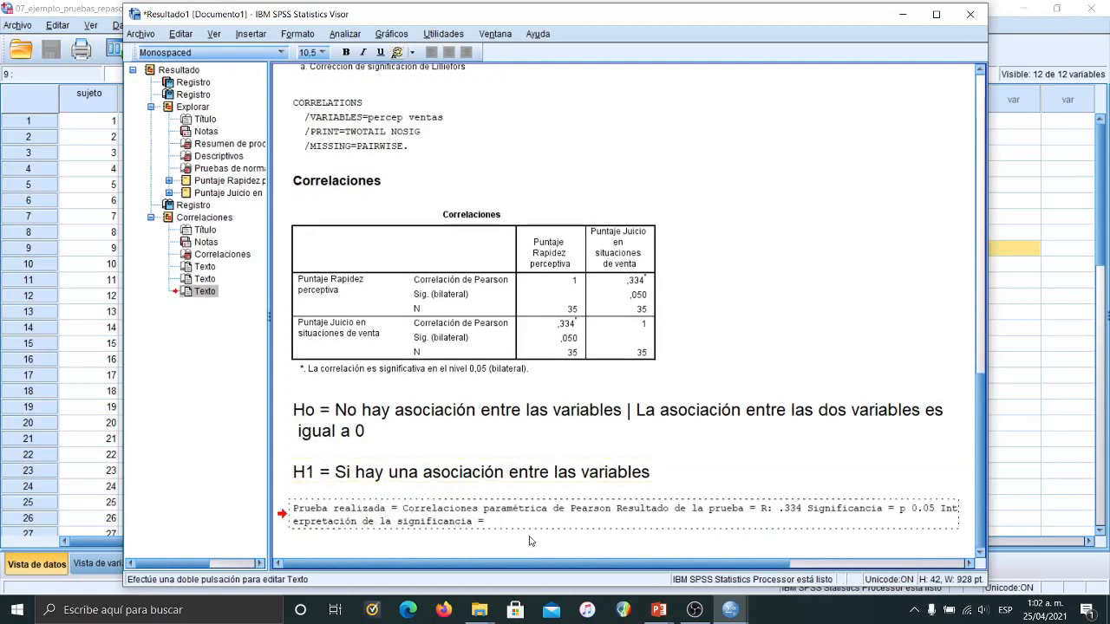
text( Hay una asociación significa)
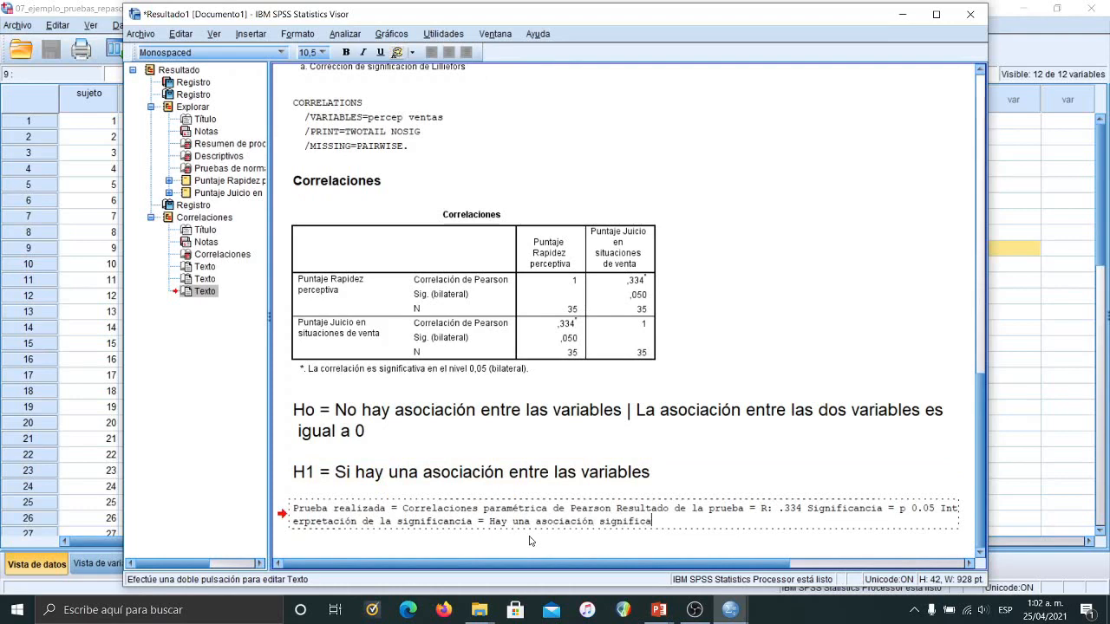
text(tiva entre las dos variables)
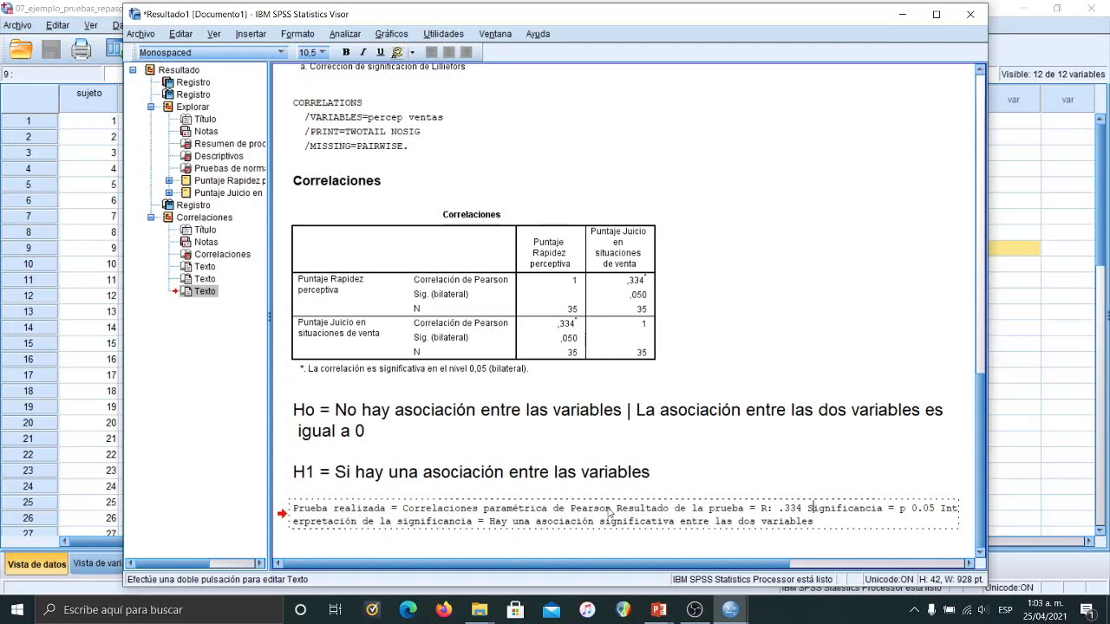
Step: Set the font size of the whole third text block to 13,5 and finish editing it
key(ctrl+Home)
key(shift+Down)
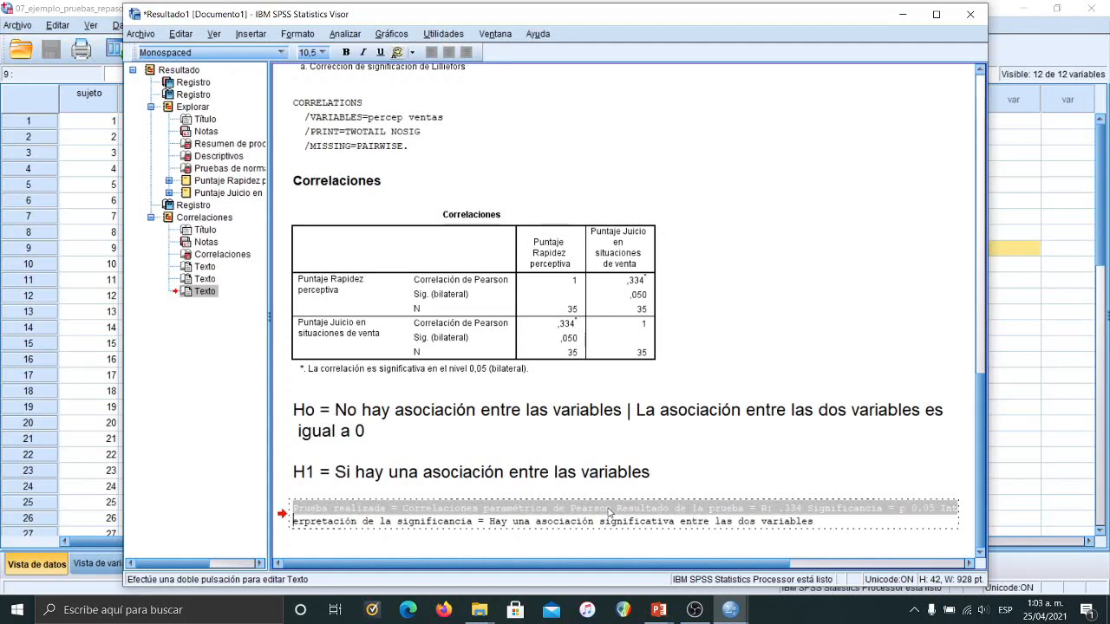
key(shift+Down)
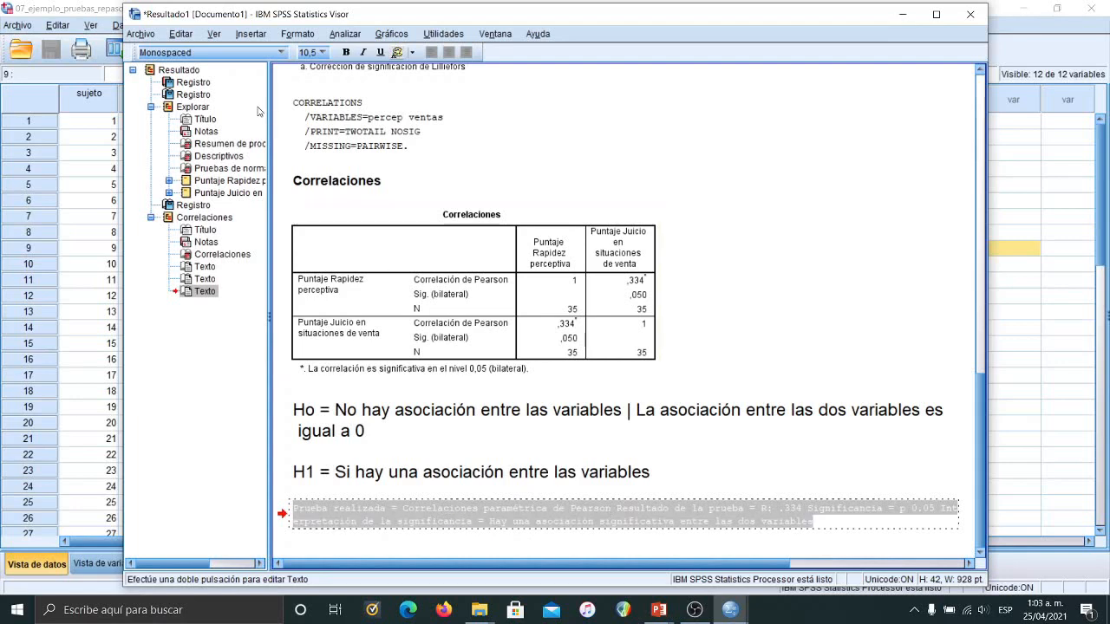
click(322, 52)
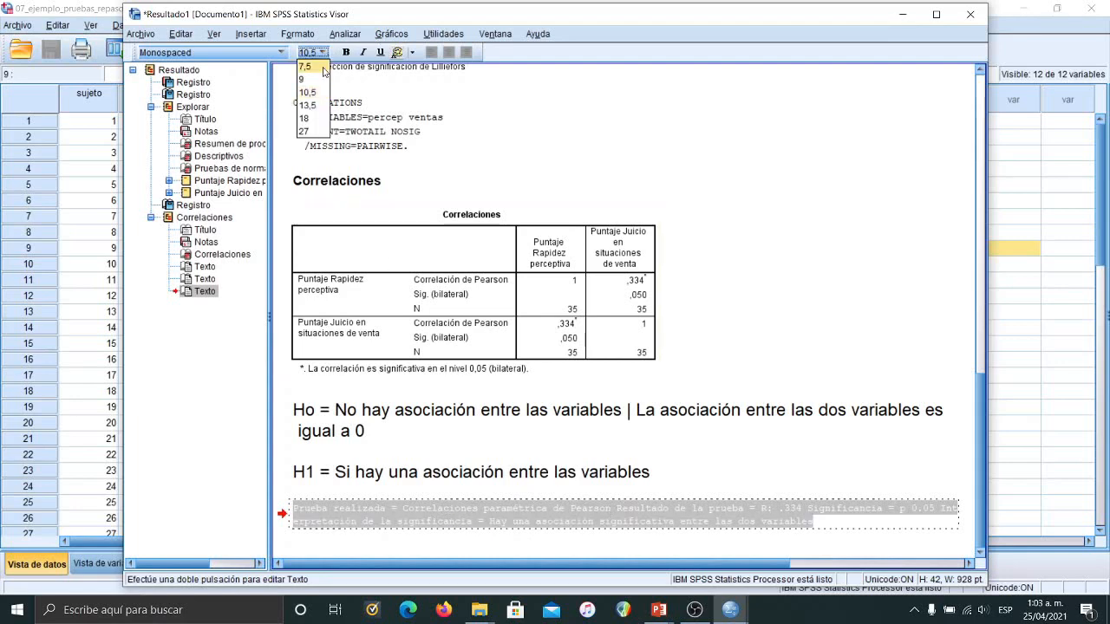
click(308, 105)
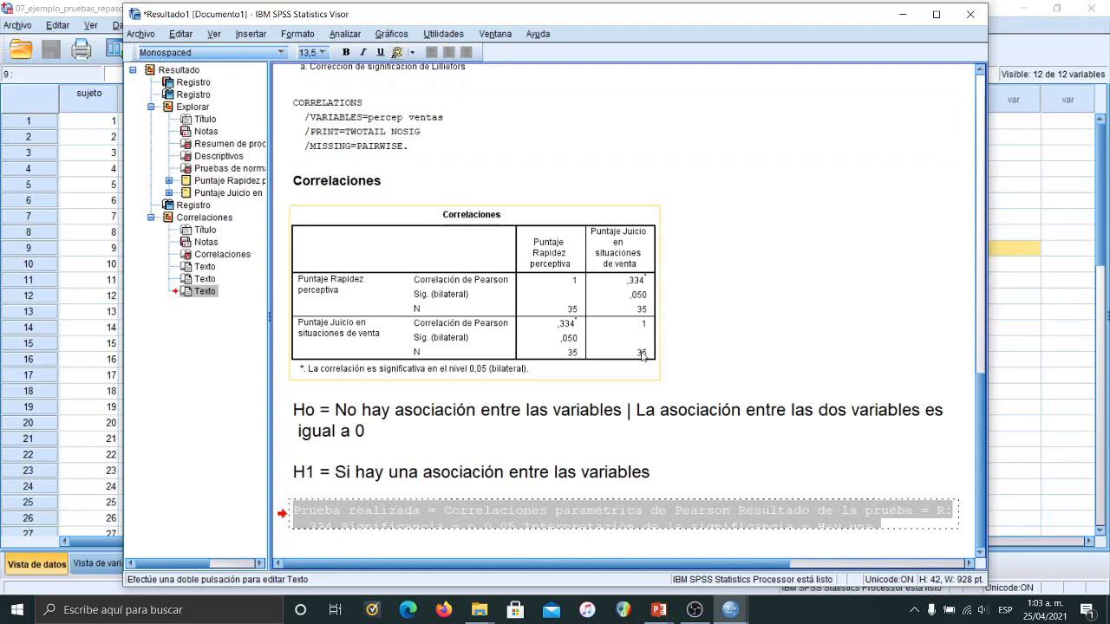
click(662, 471)
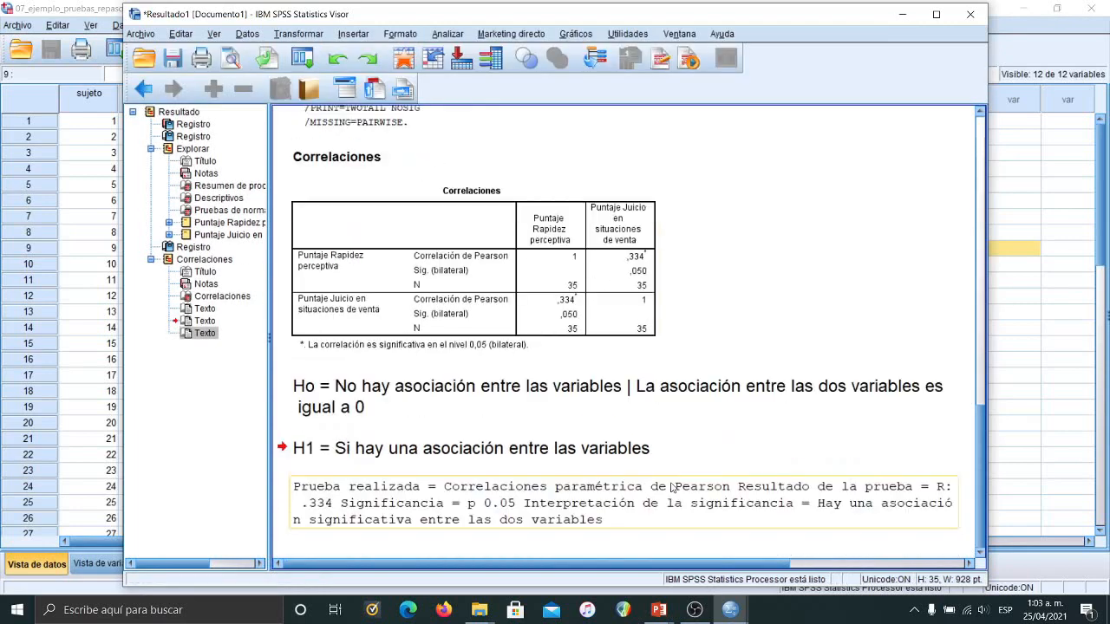
Step: Select the third text block, holding the Pearson test result and its interpretation, in the output
click(510, 512)
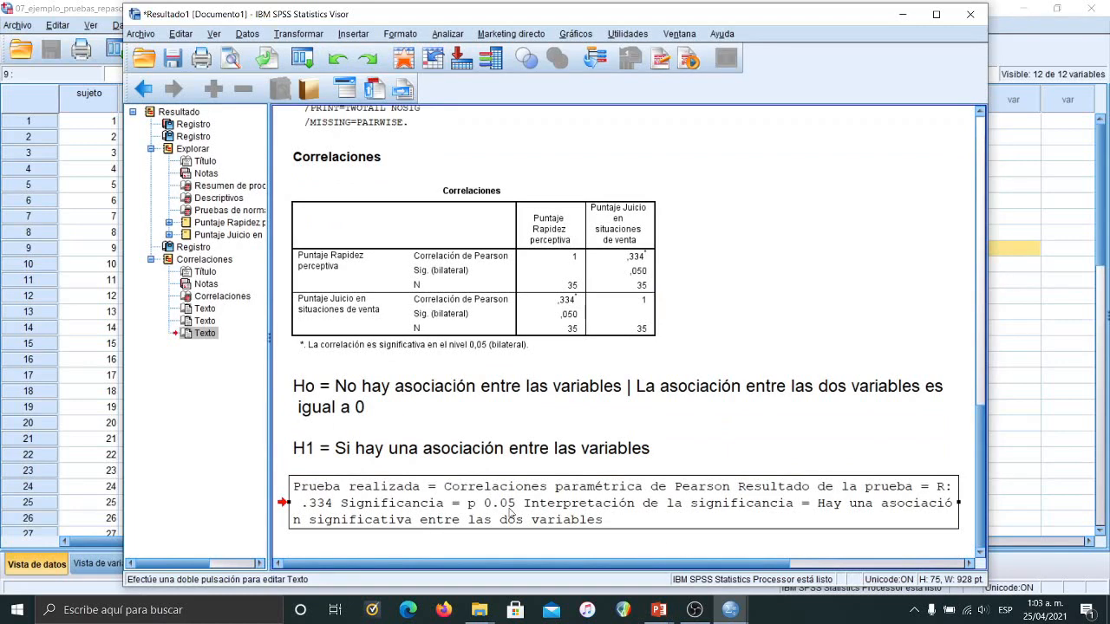
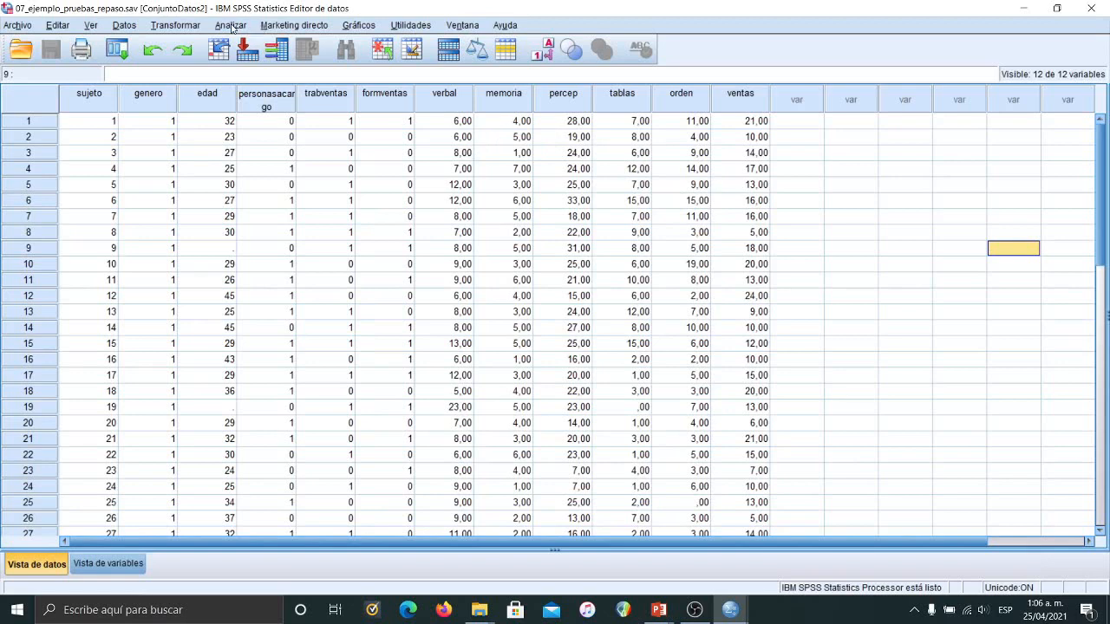
Step: Start a new Explore analysis on the data and remove the two previous score variables from the dependent list
click(231, 26)
mouse_move(301, 67)
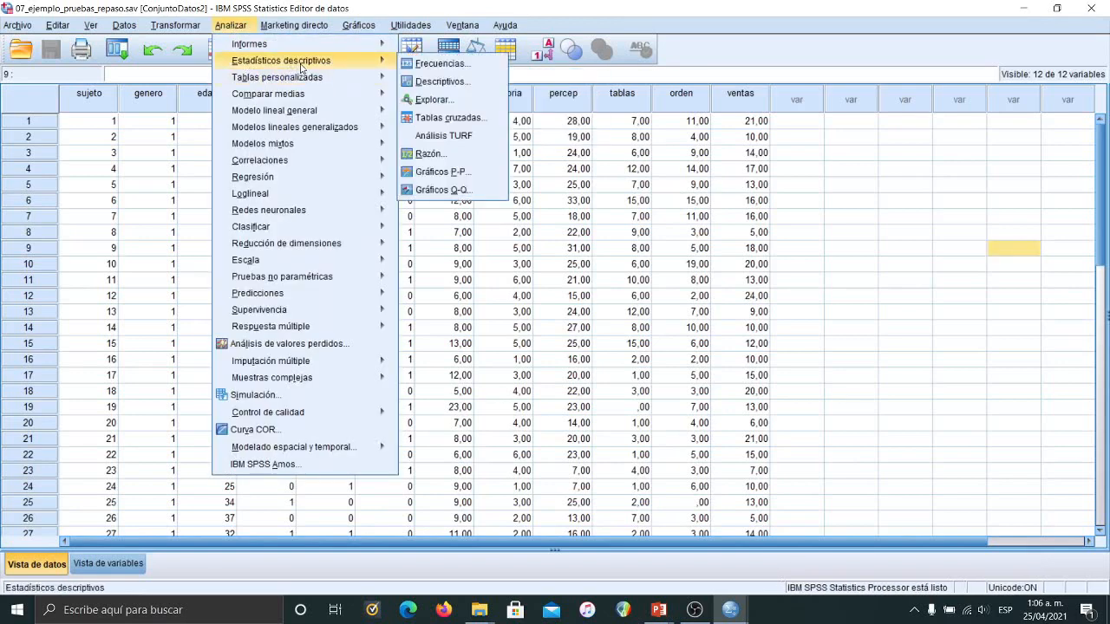
click(427, 101)
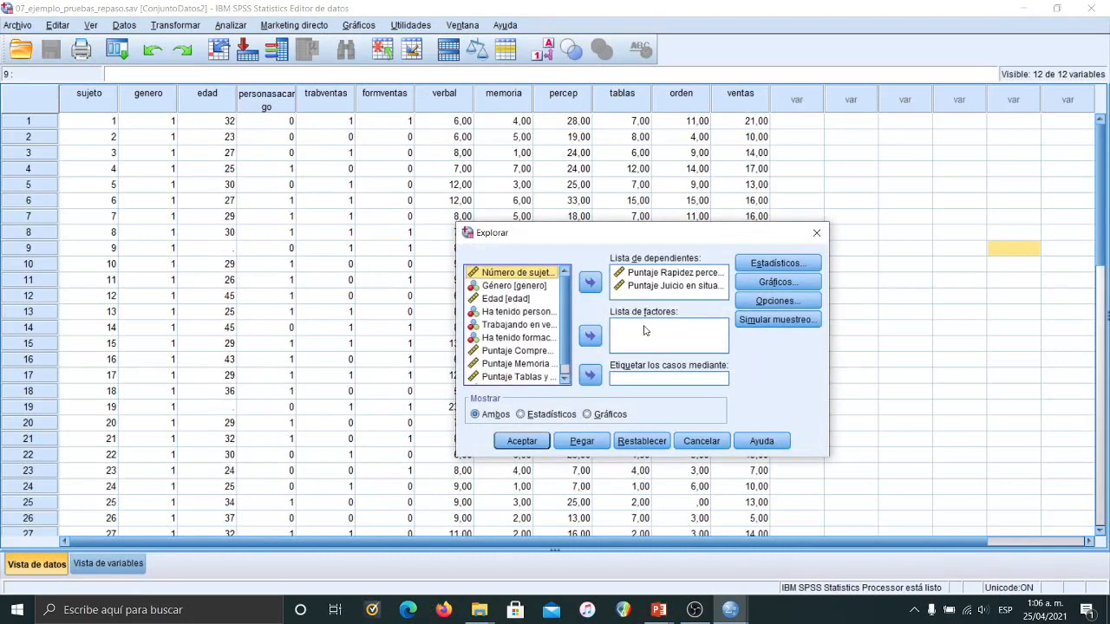
click(649, 274)
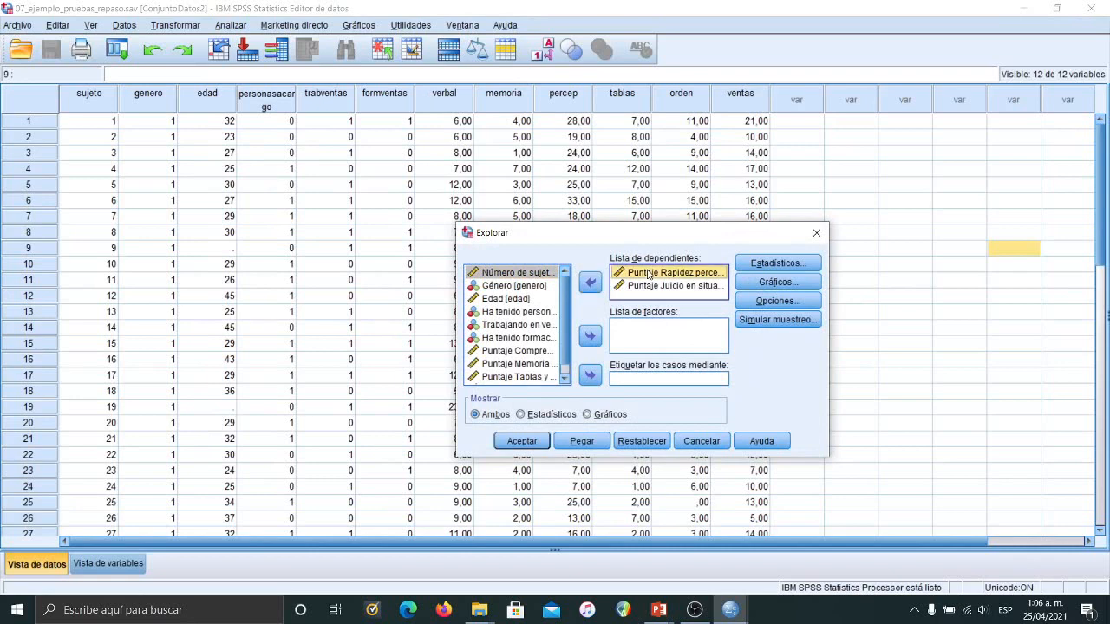
key(shift+Down)
click(589, 282)
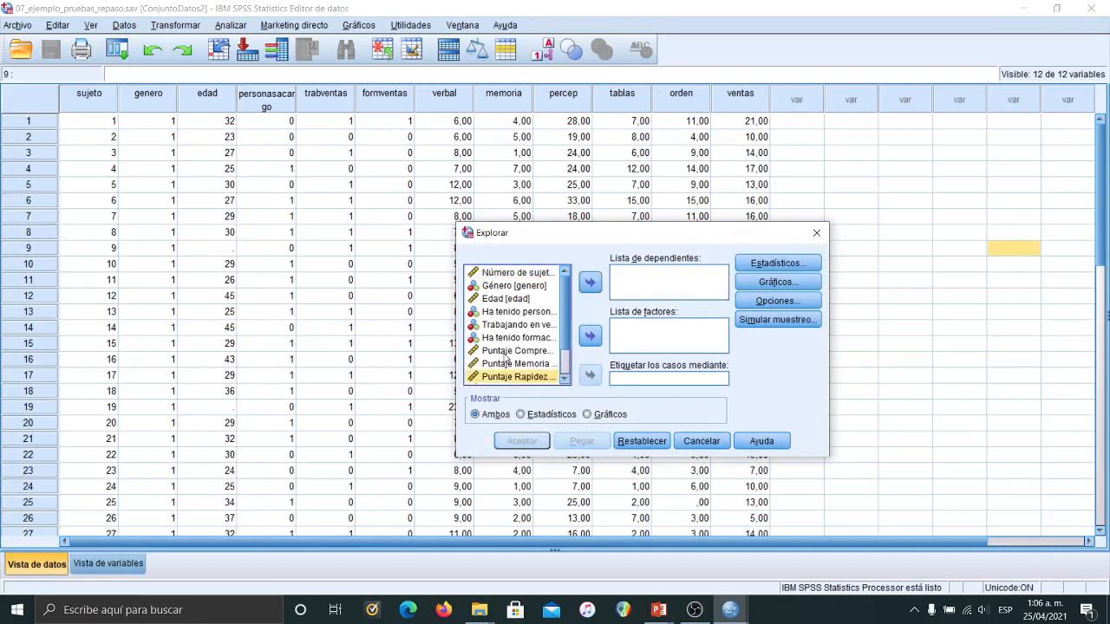
Step: Add the Comprensión verbal, Memoria y comprensión, Tablas y gráficos and Metodo y orden scores as dependent variables
click(505, 352)
key(shift+Down)
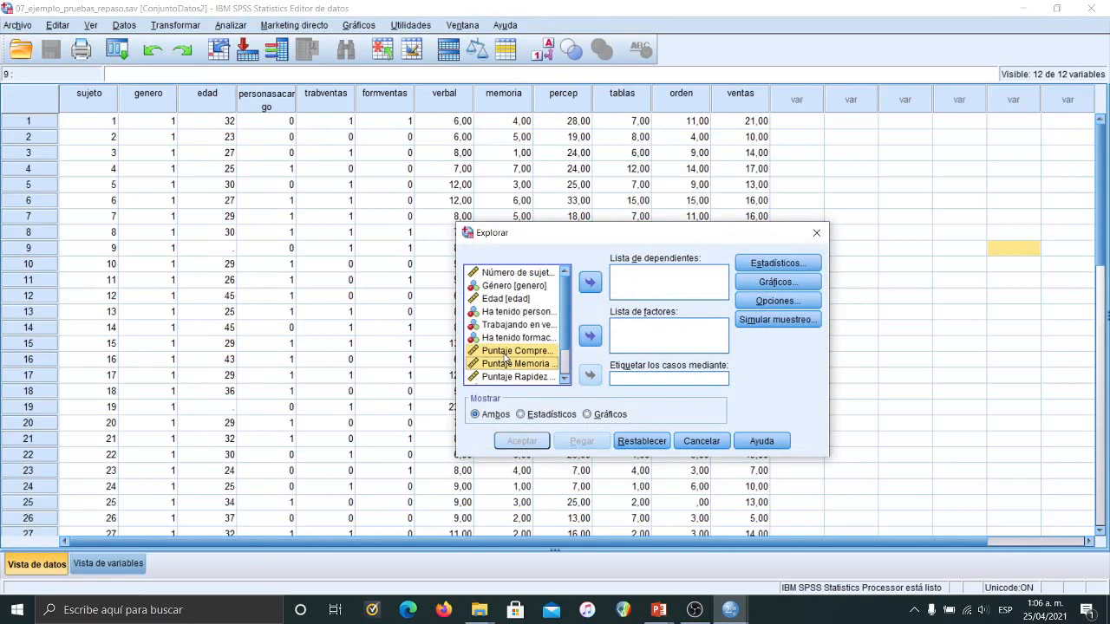
click(592, 281)
scroll(562, 320, down, 1)
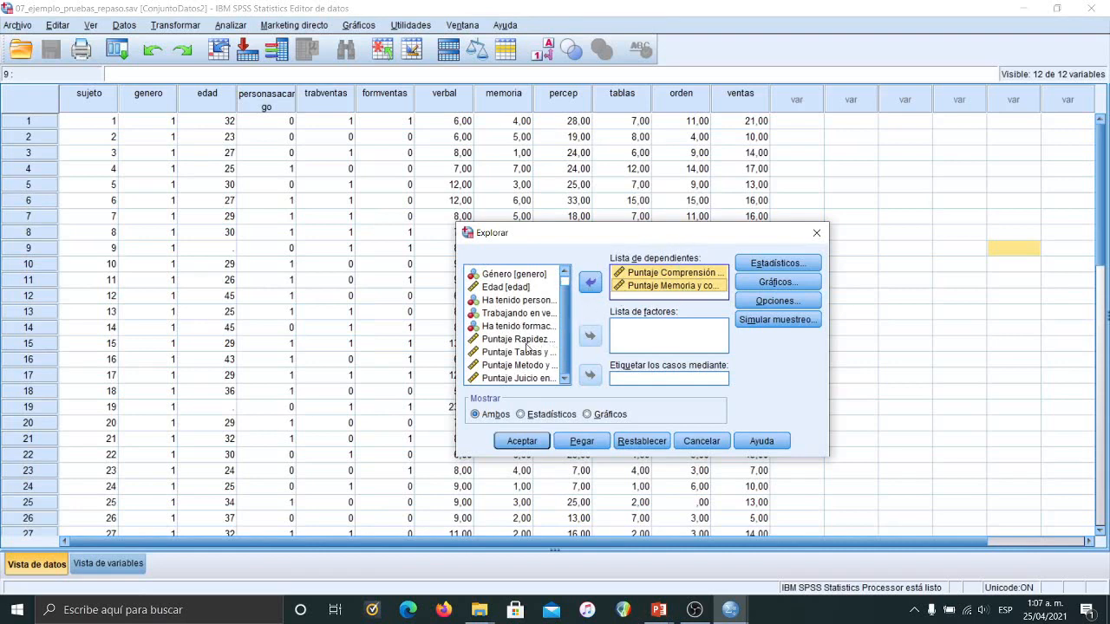
double_click(520, 352)
Step: Check that the normality plots with tests are enabled, without box plots, and run the Explore analysis
click(769, 282)
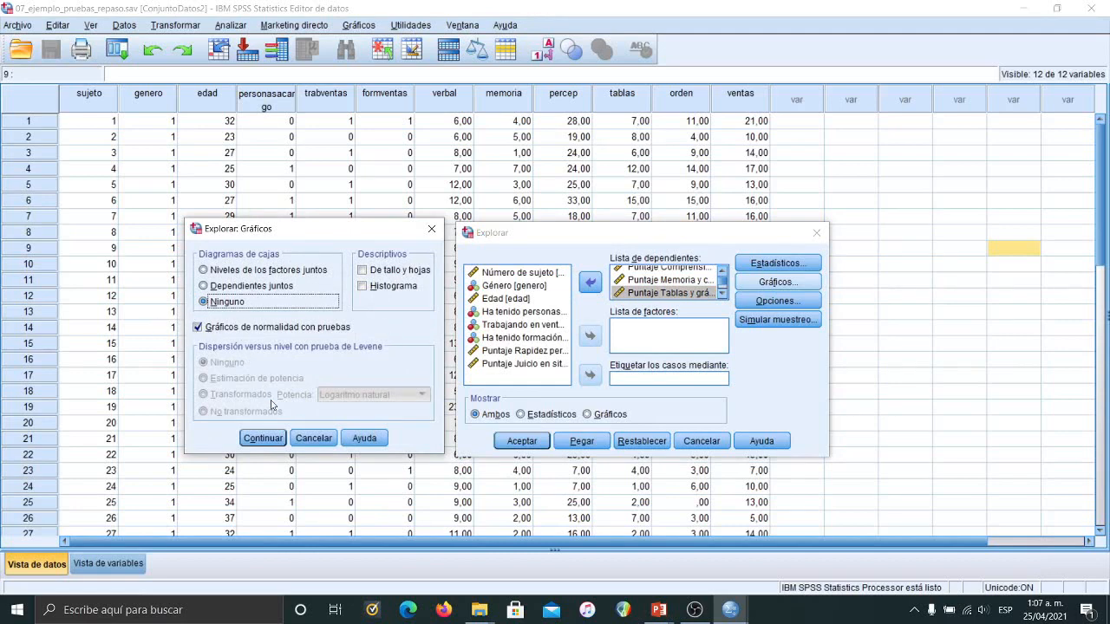
click(263, 438)
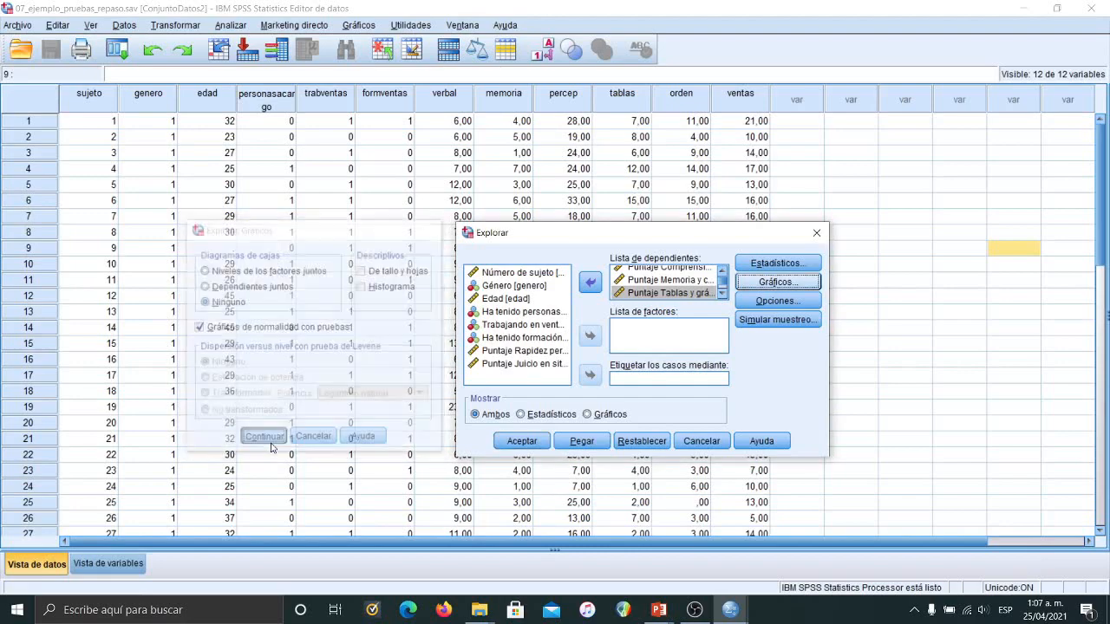
click(522, 441)
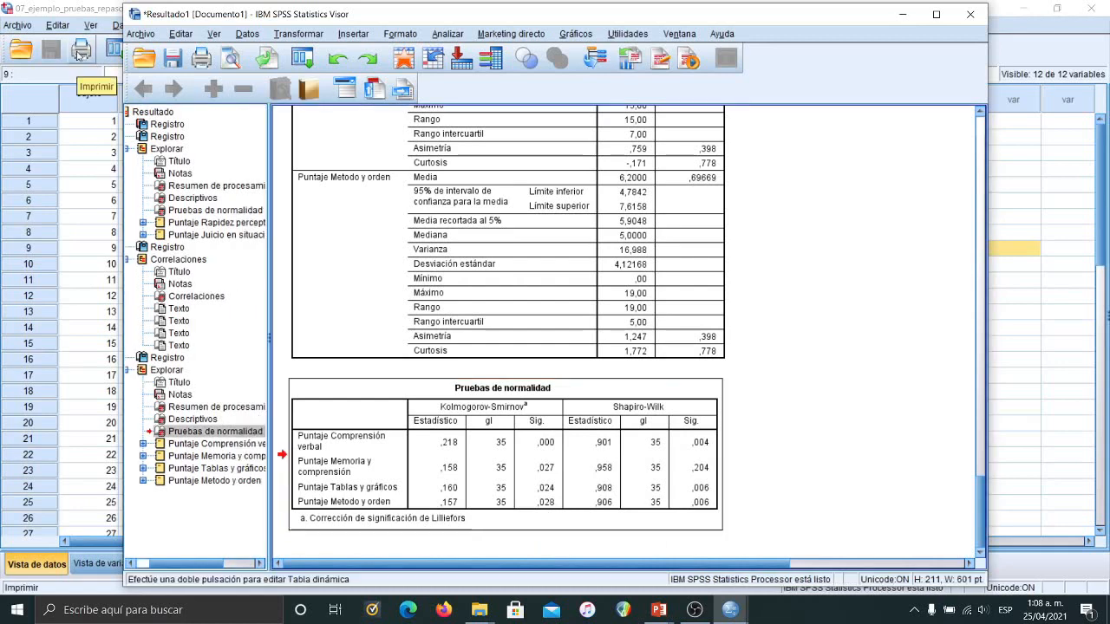
Step: Return to the data file, start a bivariate correlation and remove the two previous score variables from it
click(79, 12)
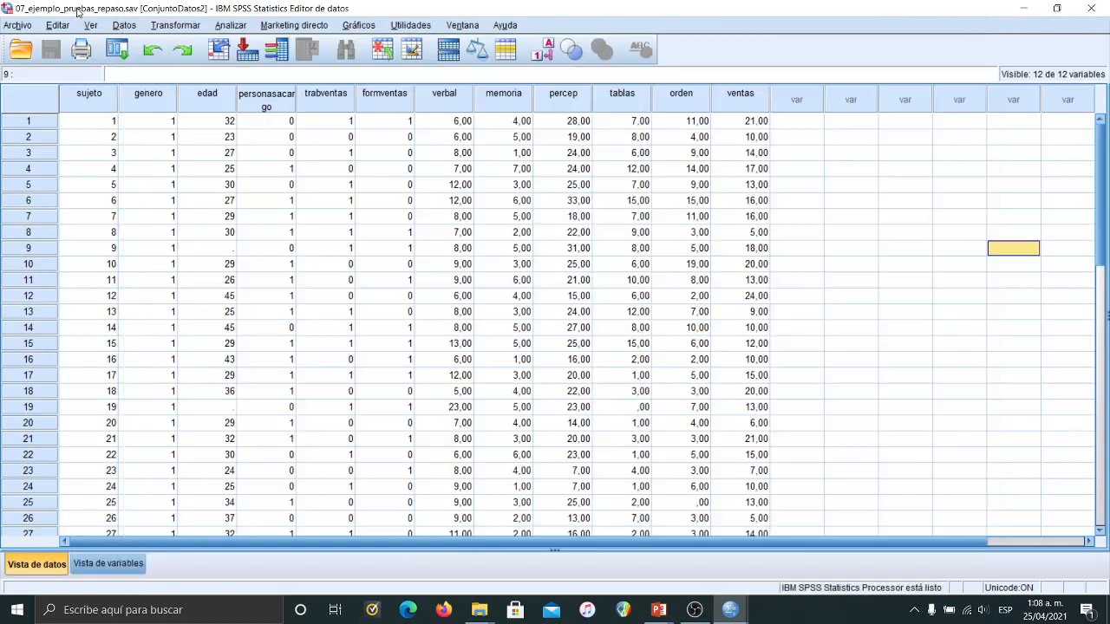
click(232, 26)
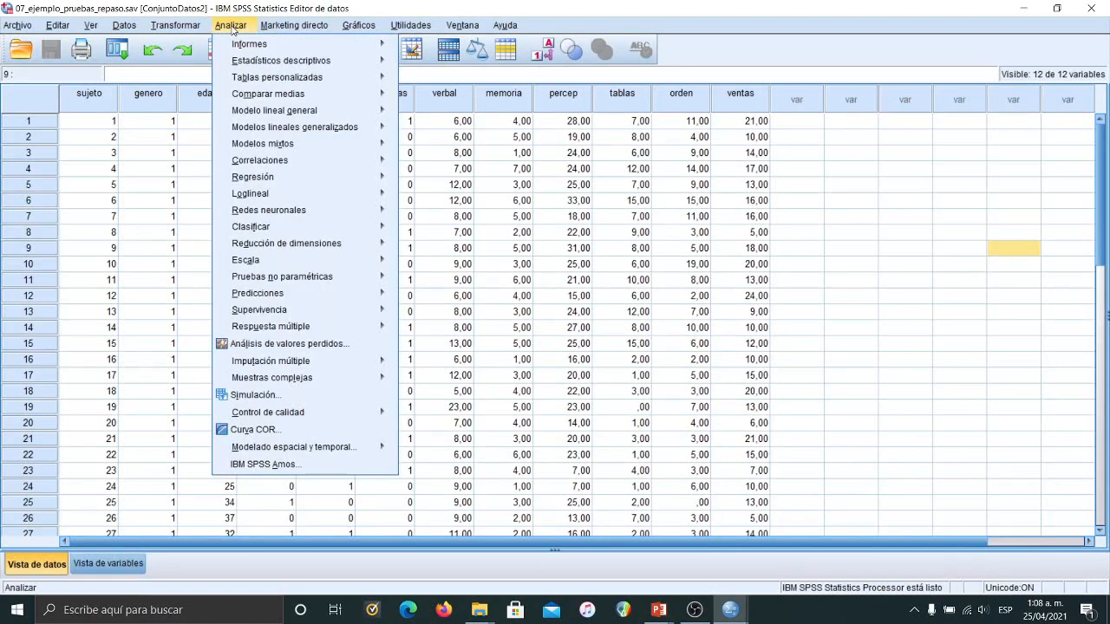
mouse_move(353, 164)
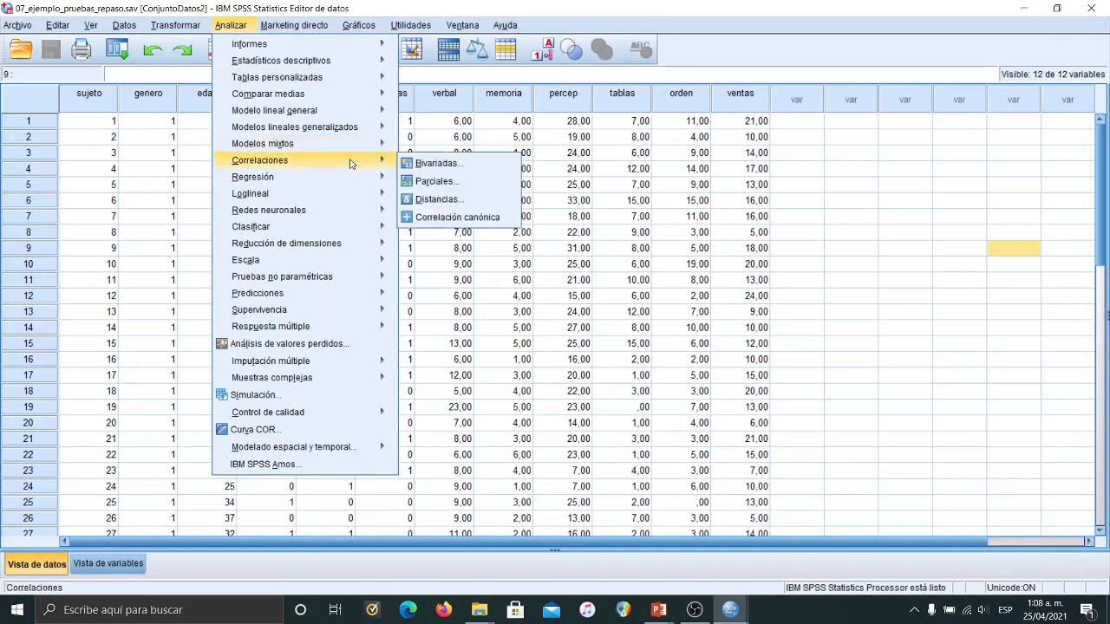
click(437, 163)
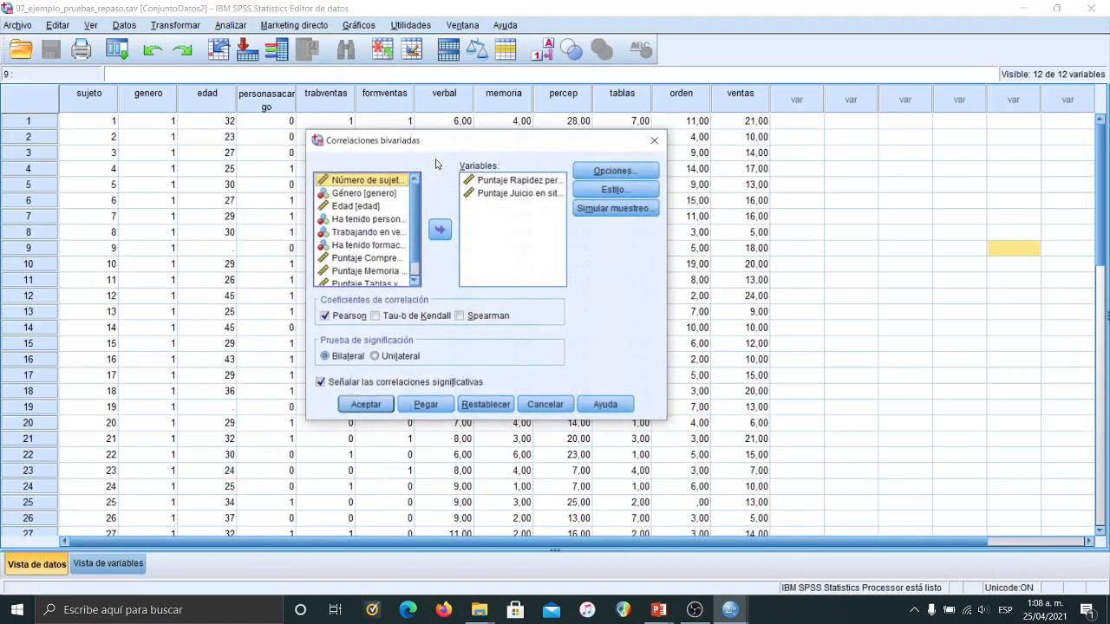
click(505, 179)
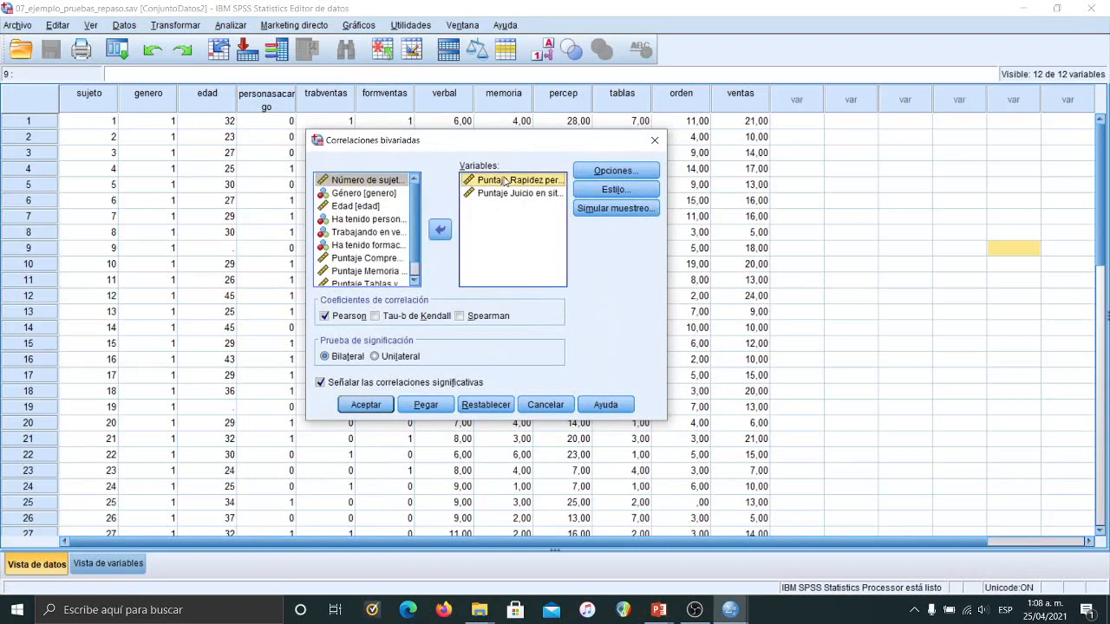
key(shift+Down)
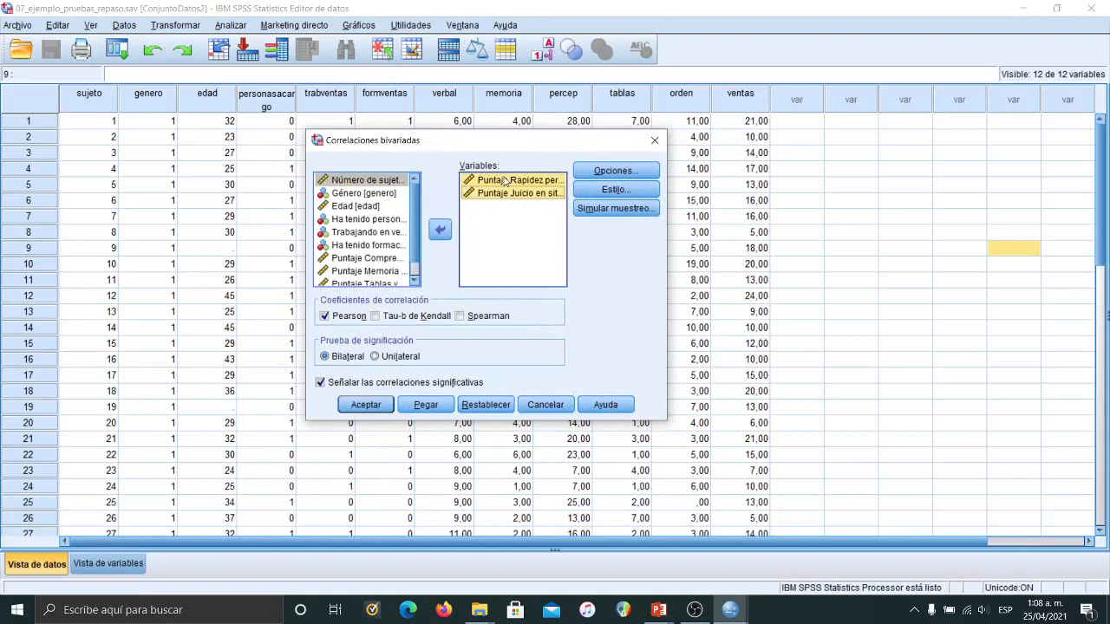
click(442, 229)
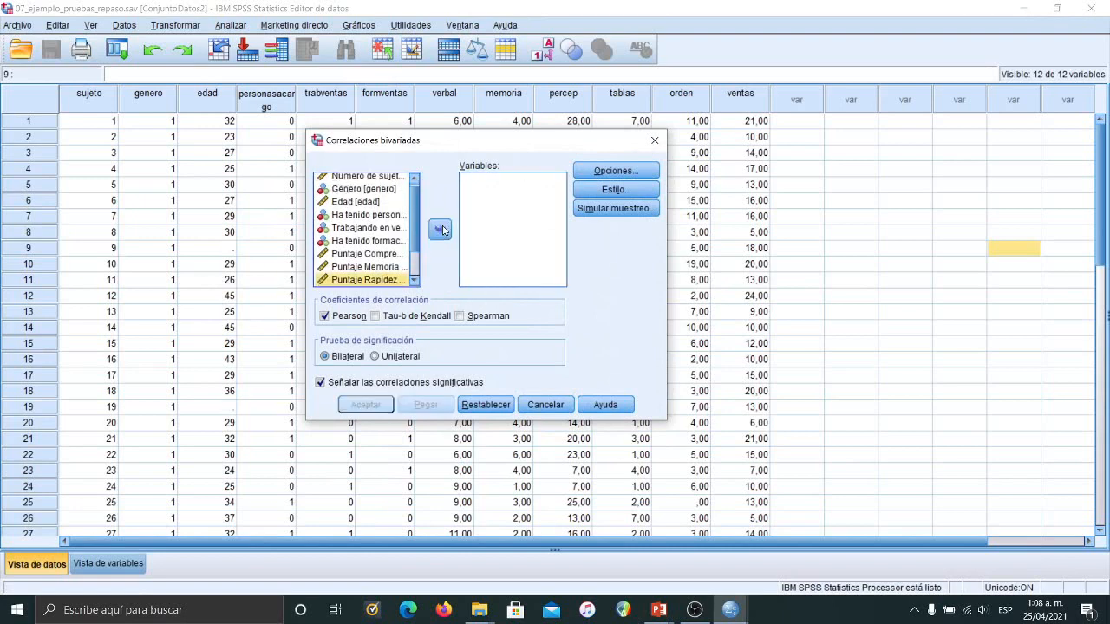
Step: Add the Comprensión verbal, Memoria y comprensión, Tablas y gráficos and Metodo y orden scores to the correlation variables
click(366, 254)
key(shift+Down)
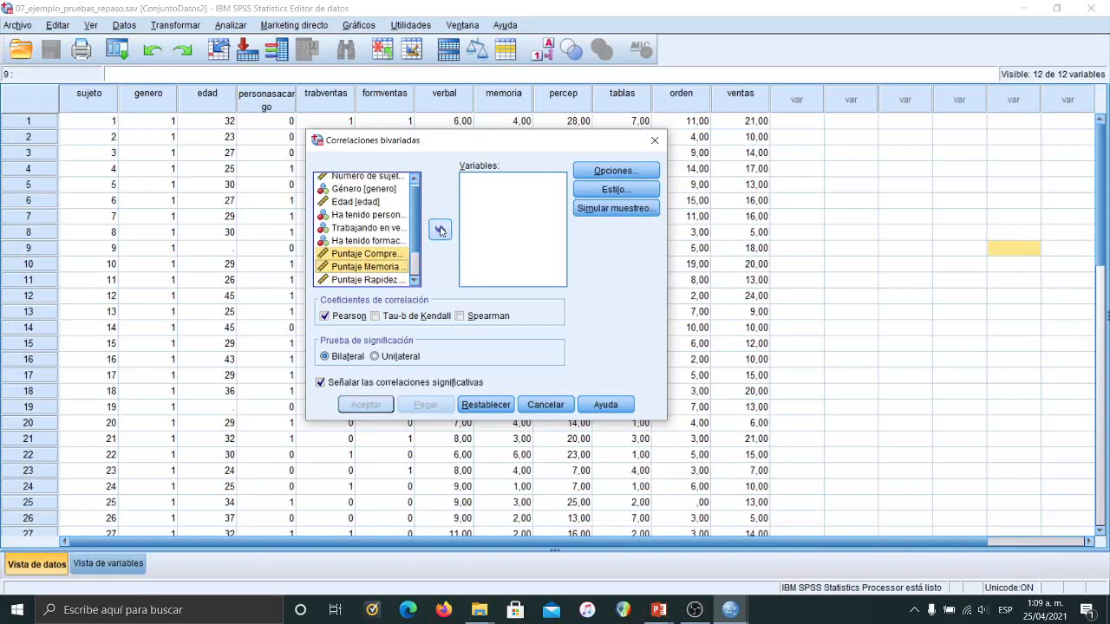
click(440, 230)
scroll(411, 262, down, 1)
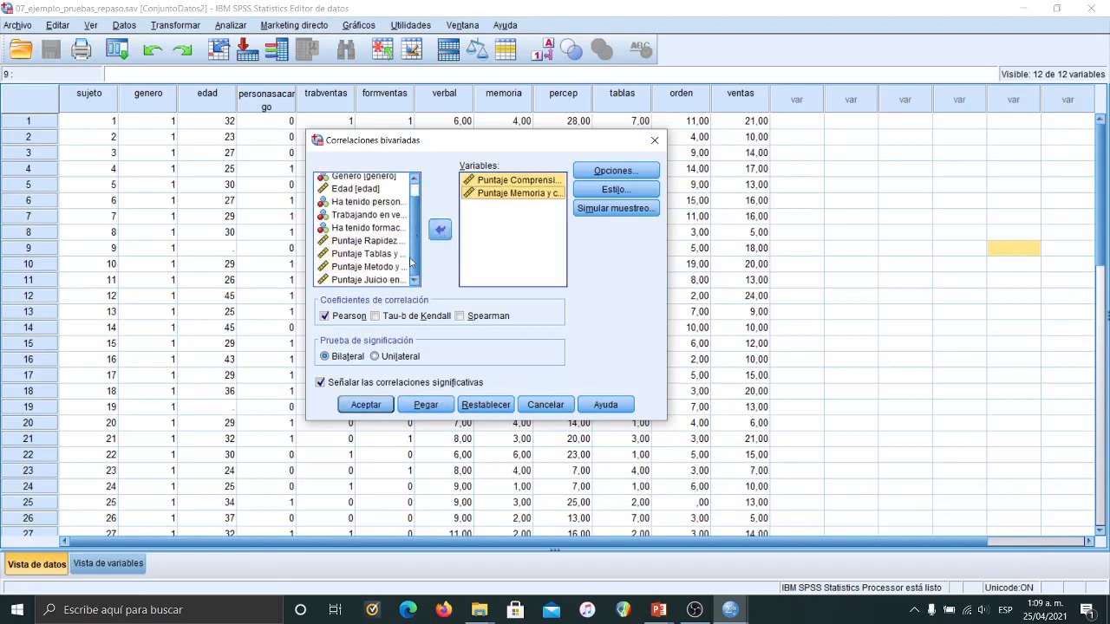
click(340, 254)
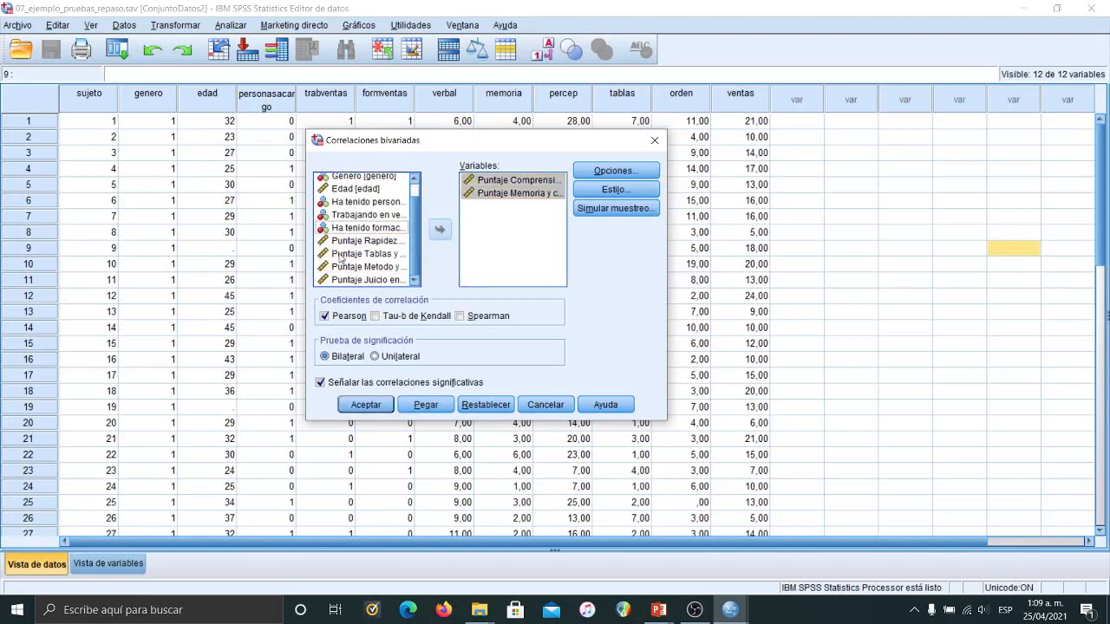
key(shift+Down)
click(440, 230)
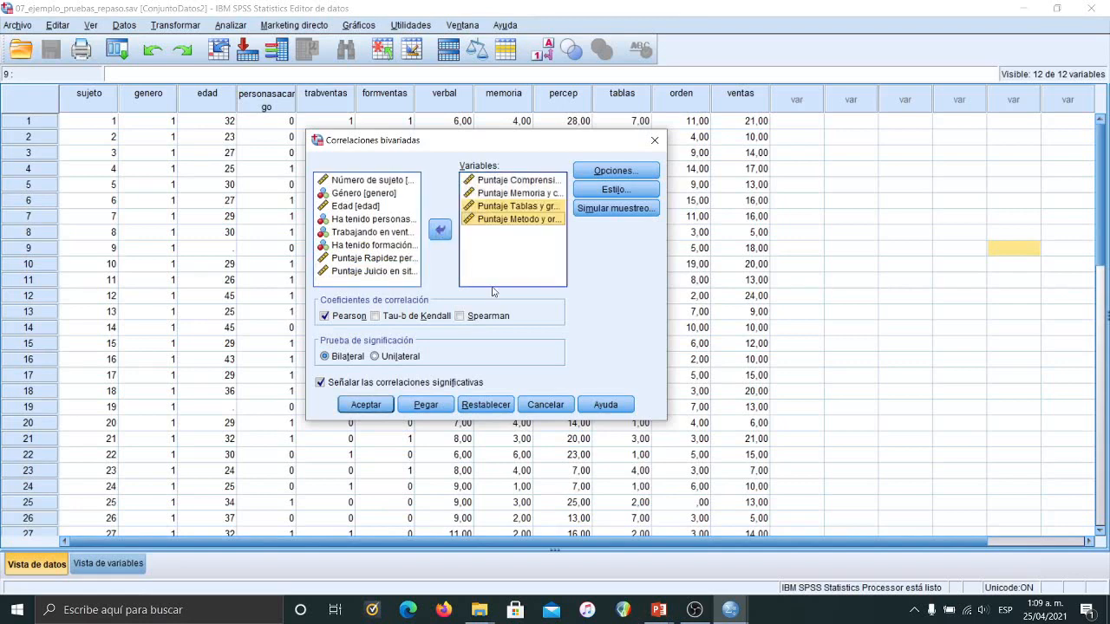
Step: Change the correlation coefficient from Pearson to Spearman and run the bivariate correlation
click(324, 316)
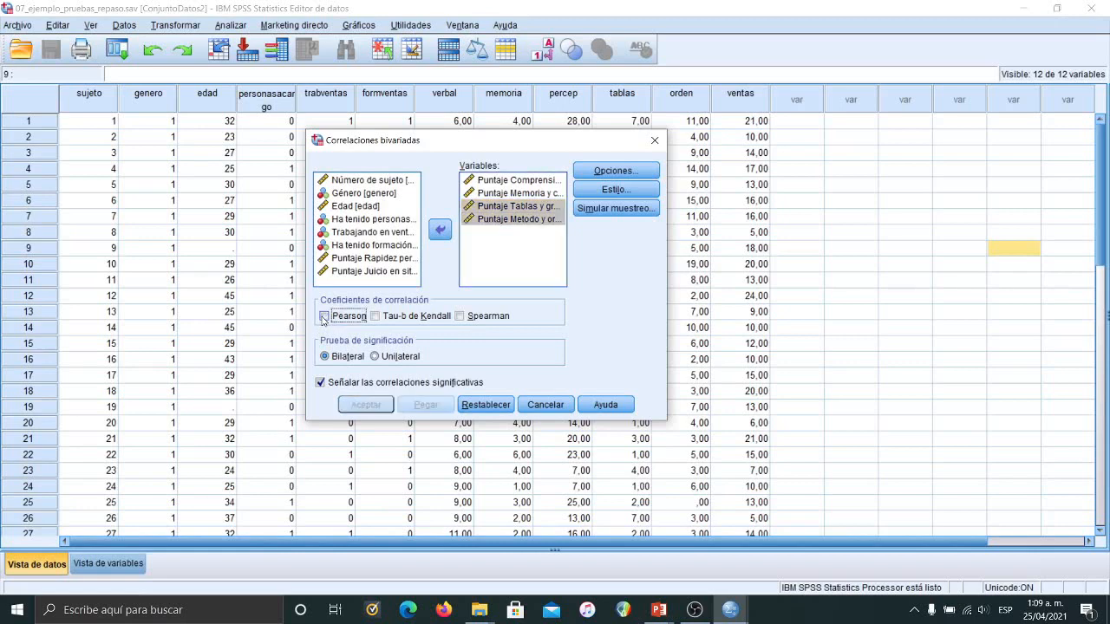
click(461, 319)
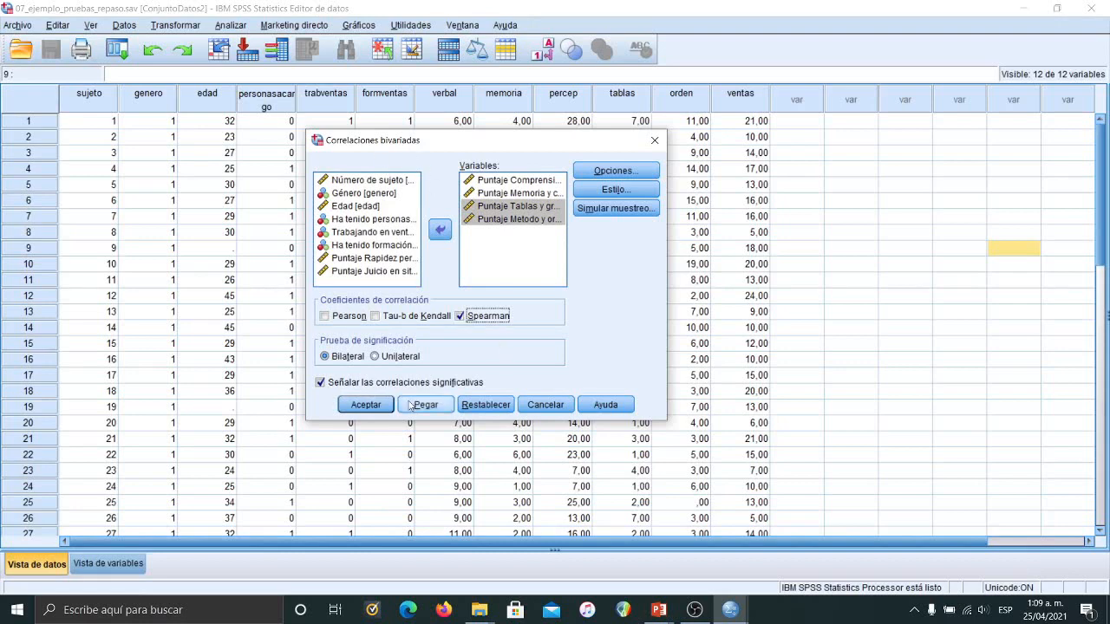
click(366, 404)
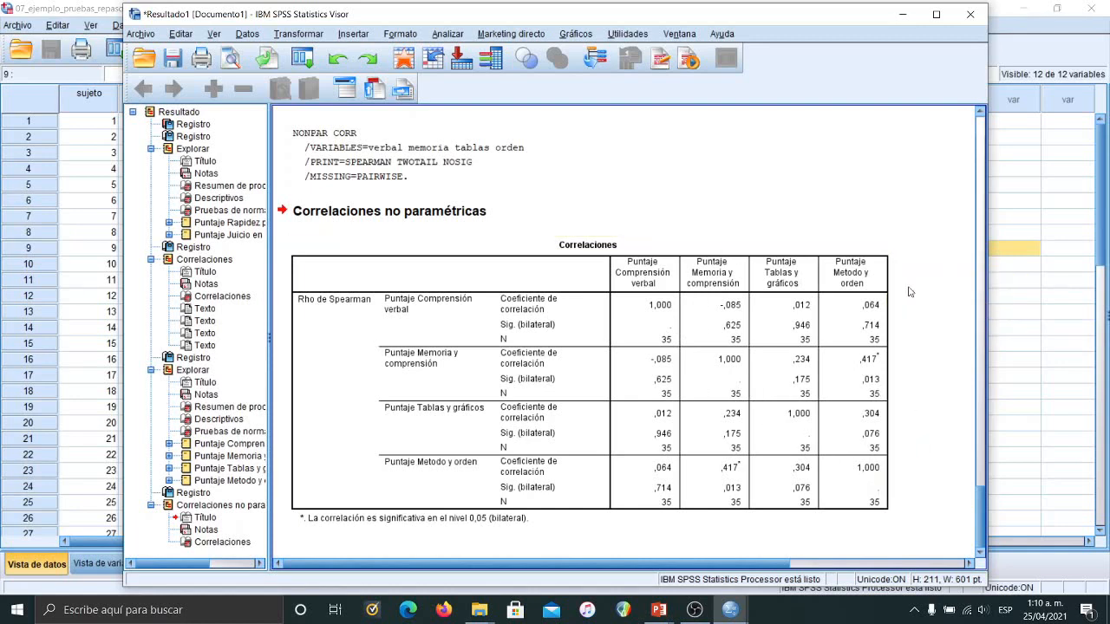
Step: Examine the correlation between Memoria y comprensión and Metodo y orden in the Spearman table, and review the earlier Pearson notes
click(877, 396)
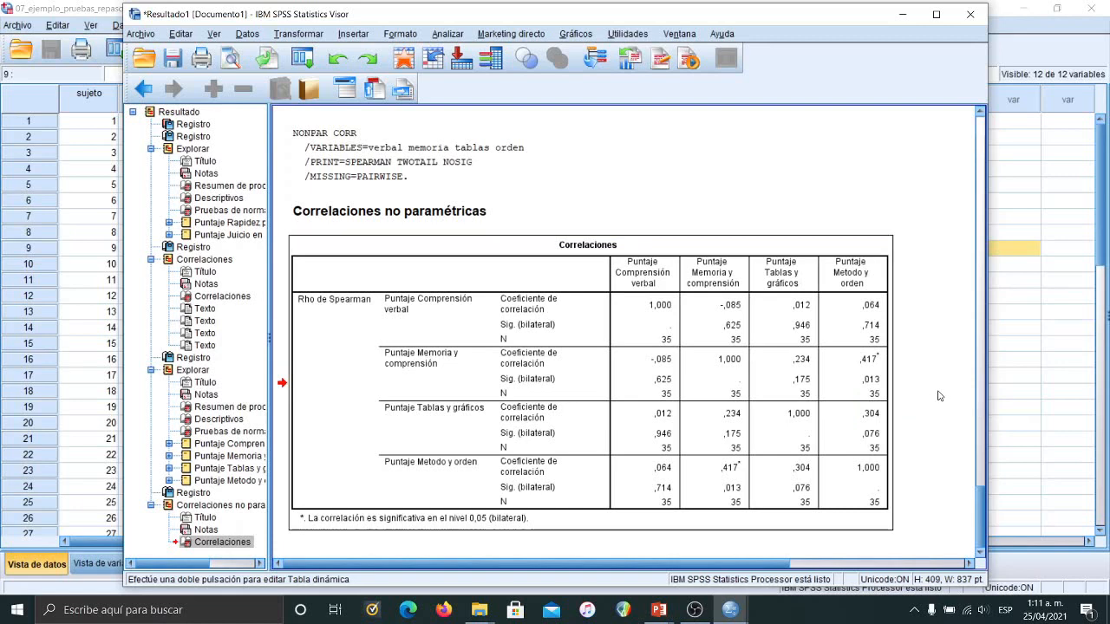
click(881, 384)
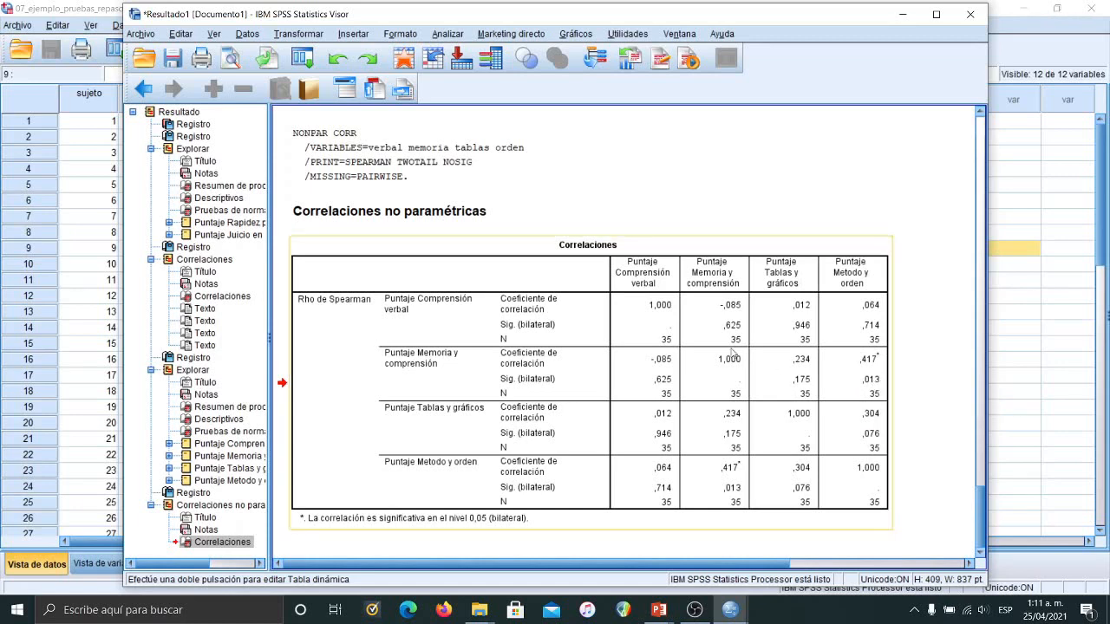
scroll(416, 335, up, 10)
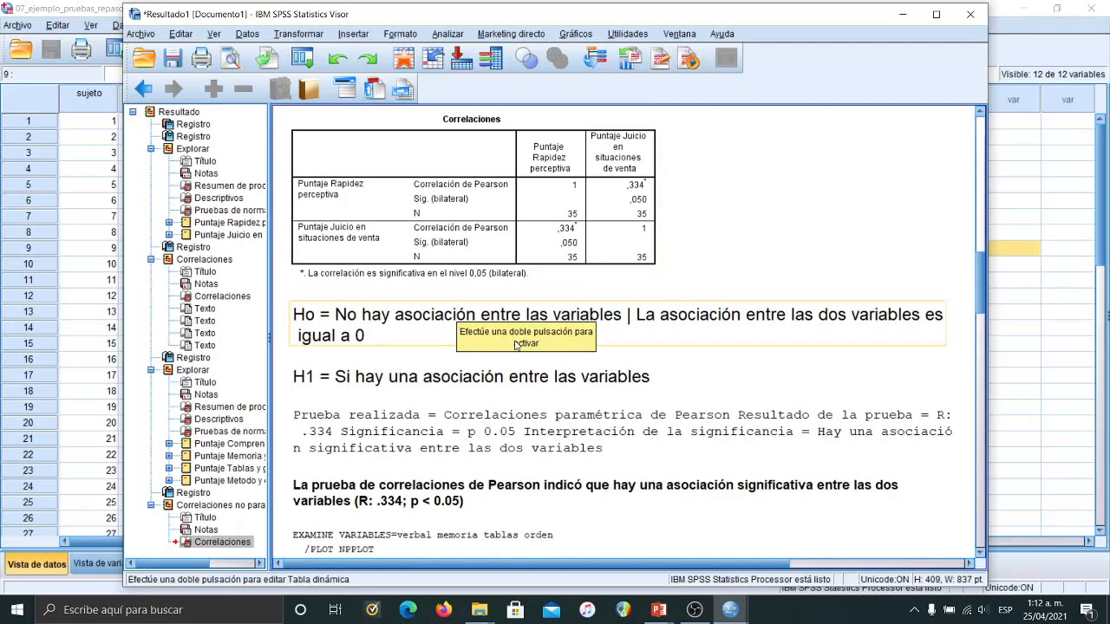
scroll(514, 344, down, 20)
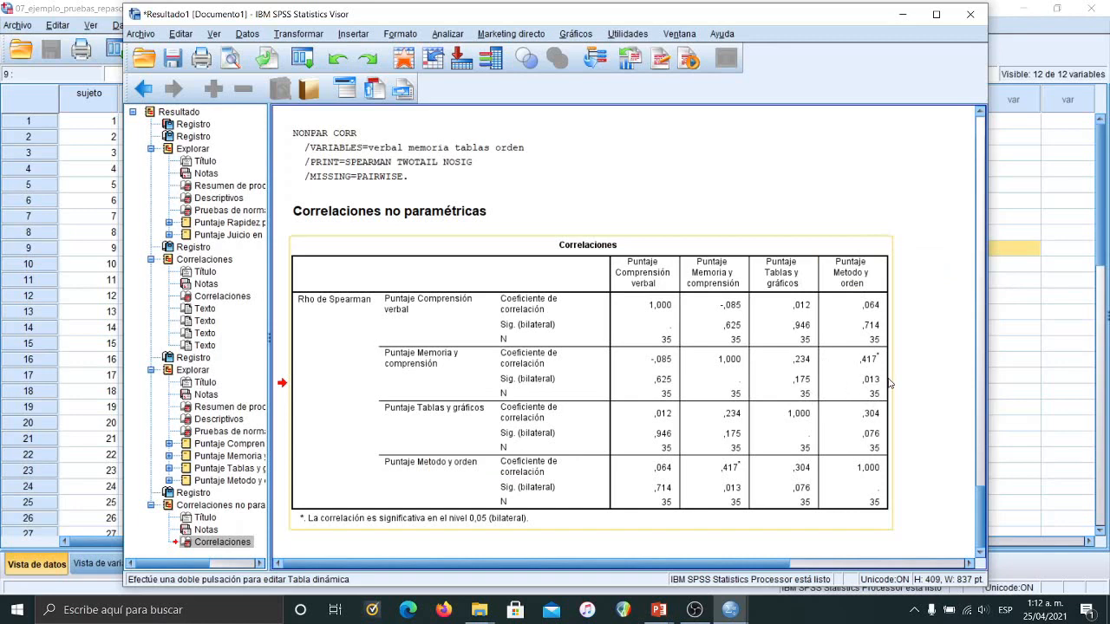
Step: In the copied result text block below the Spearman table, change the test description to "Correlaciones no paramétrica"
scroll(888, 382, down, 5)
click(468, 373)
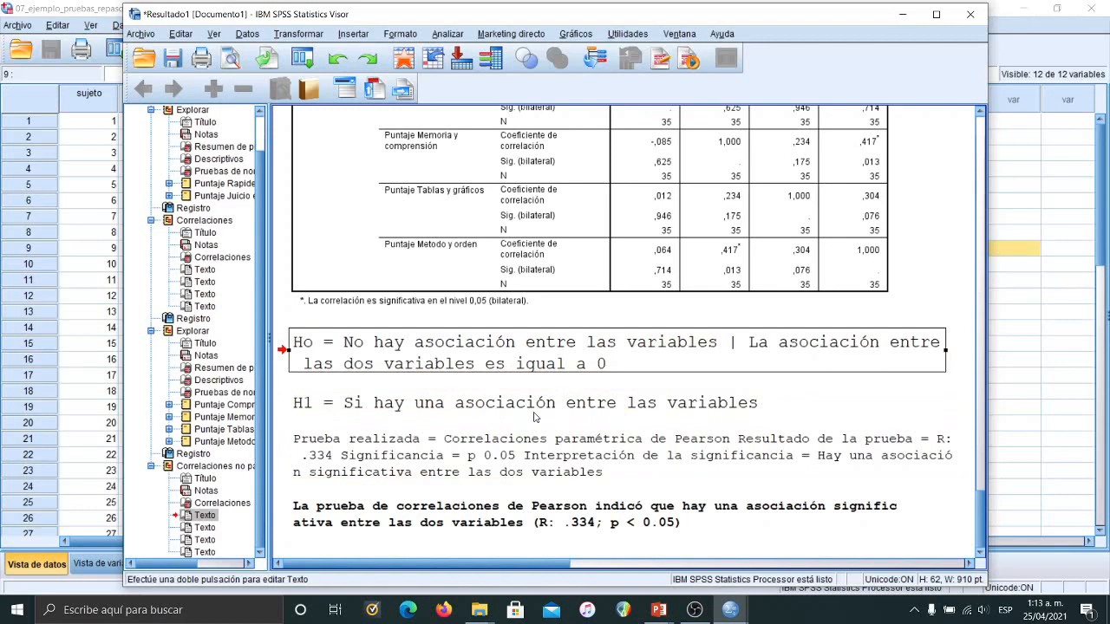
double_click(398, 446)
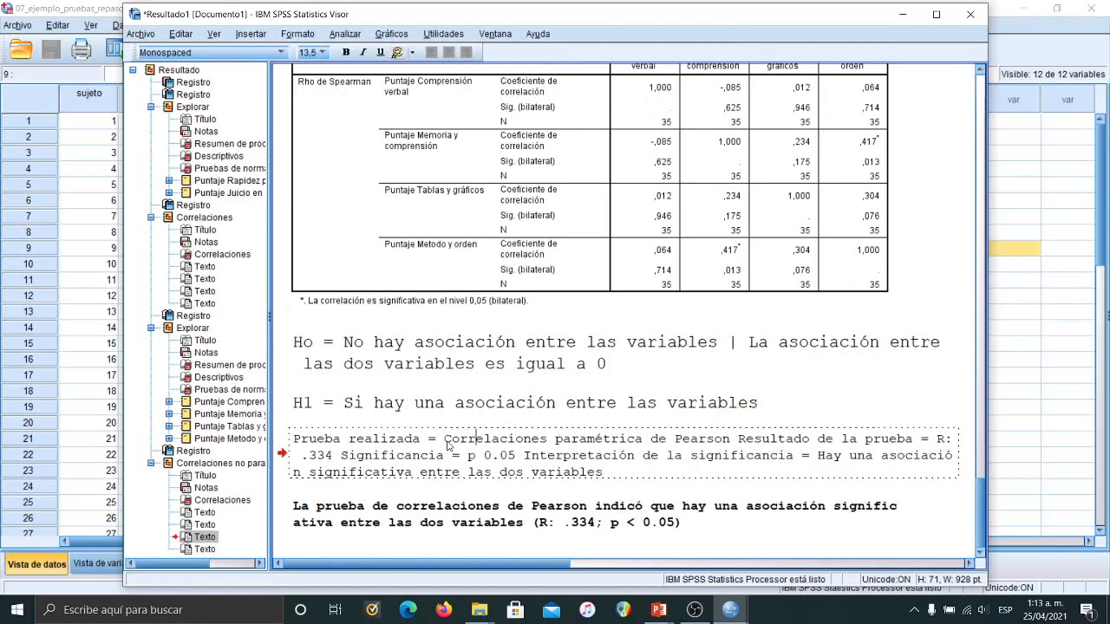
key(Right)
key(Right)
key(Right)
text(no)
key(Return)
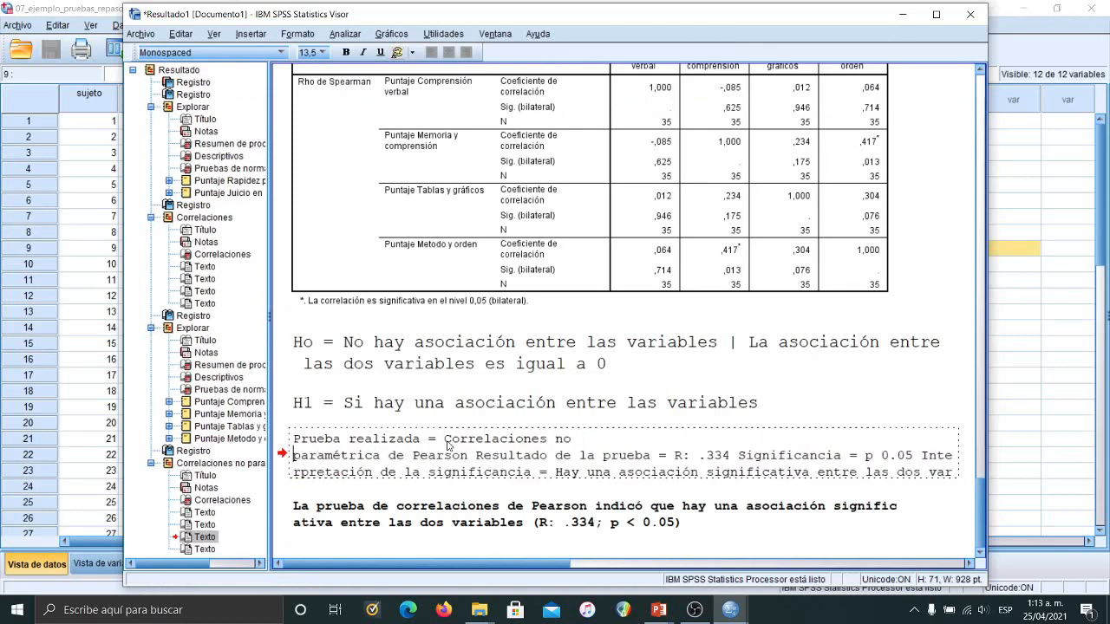
key(BackSpace)
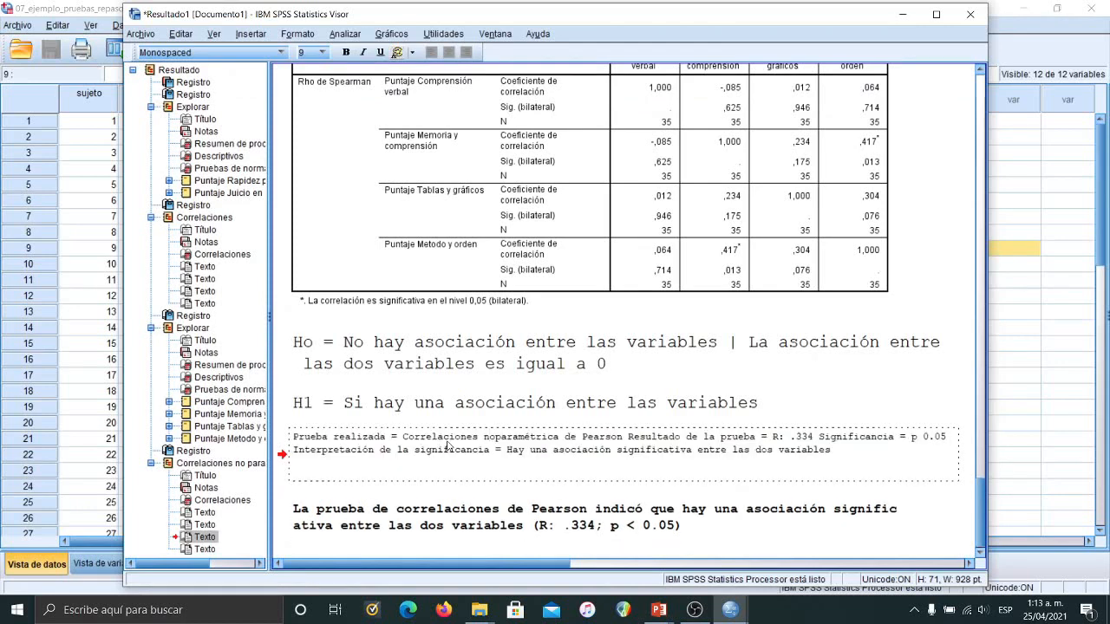
scroll(448, 446, up, 1)
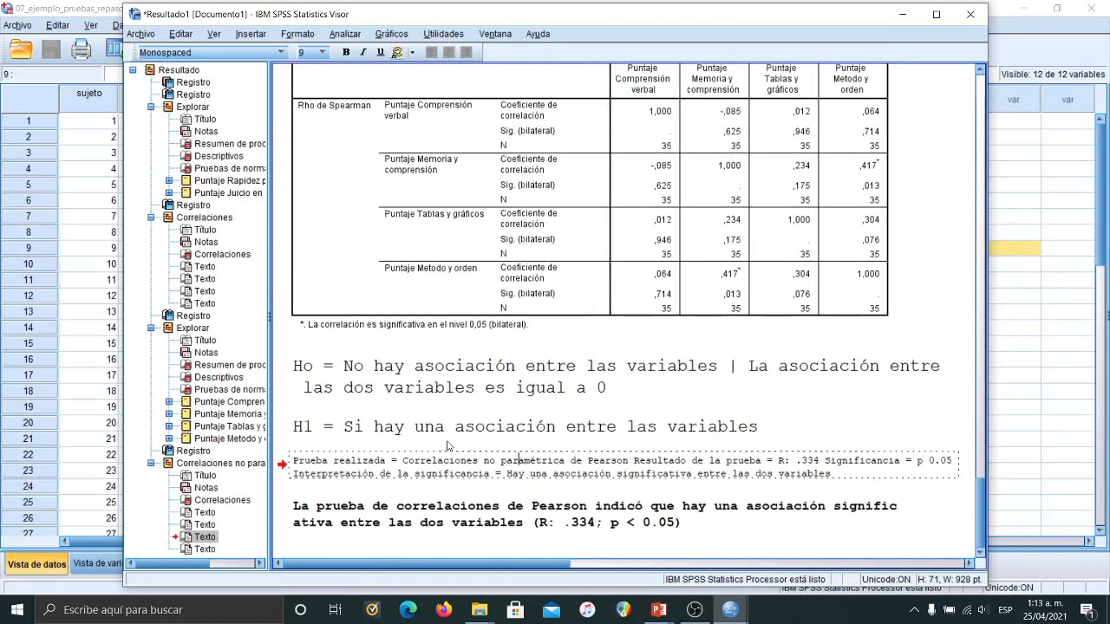
Step: In the result text block below the Spearman table, replace "Pearson" with "Spearman" as the test name
key(ctrl+Right)
key(ctrl+Right)
key(shift+Right)
key(shift+Right)
key(shift+Right)
key(shift+Right)
key(shift+Right)
key(shift+Right)
key(shift+Right)
text(S)
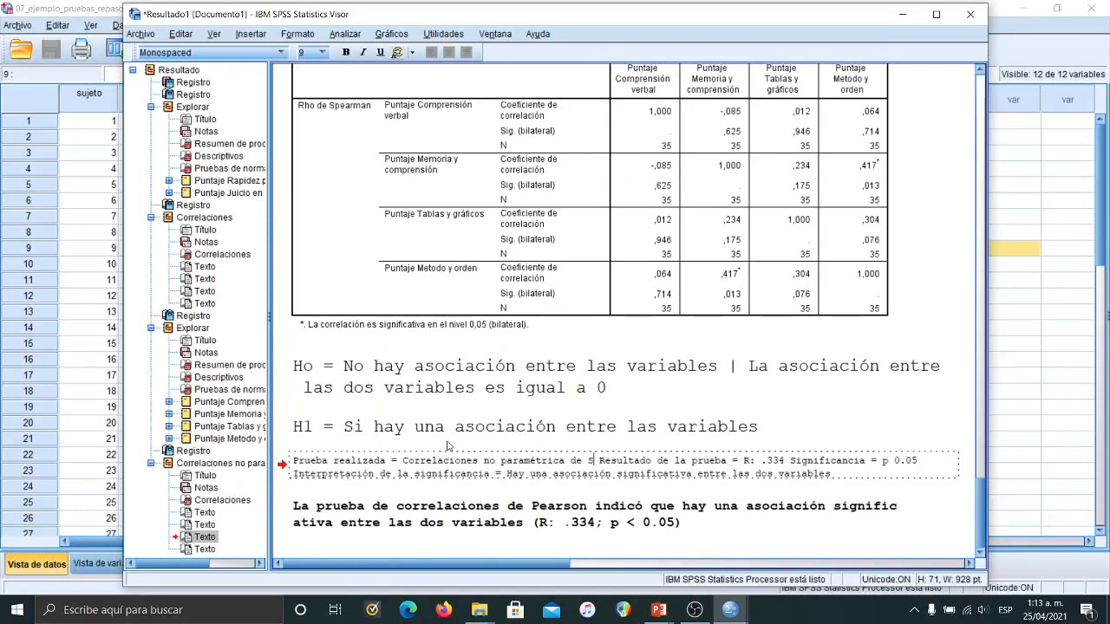
text(pearman)
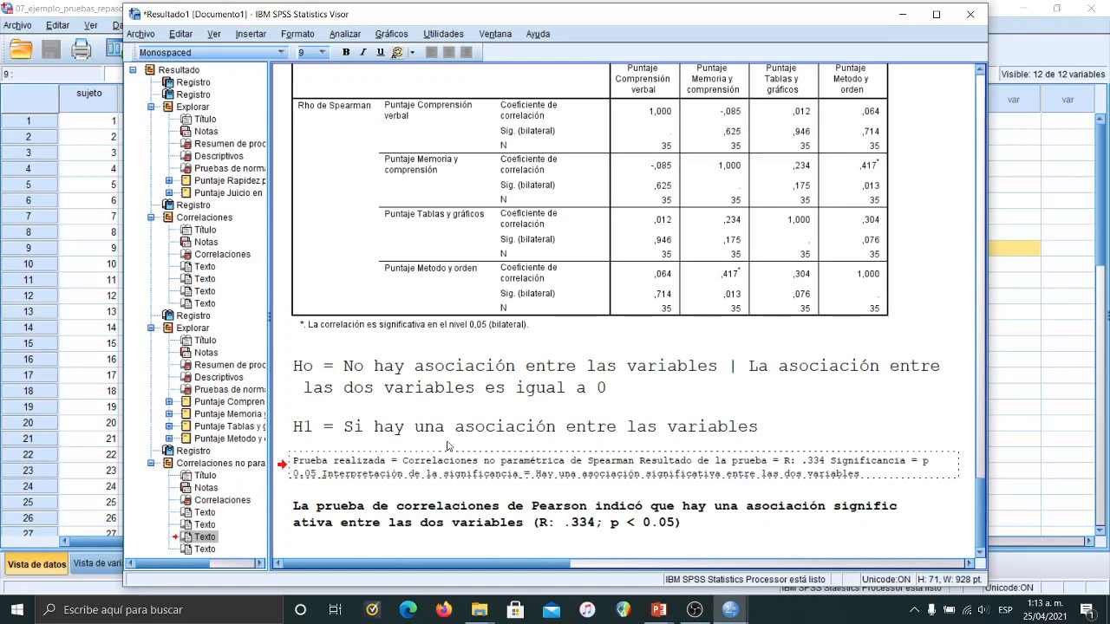
Step: Change the R value in the result text block to .417
key(ctrl+Right)
key(ctrl+Right)
key(ctrl+Right)
key(ctrl+Right)
key(ctrl+Right)
key(ctrl+Right)
key(ctrl+Right)
key(Right)
key(Right)
key(Delete)
key(Delete)
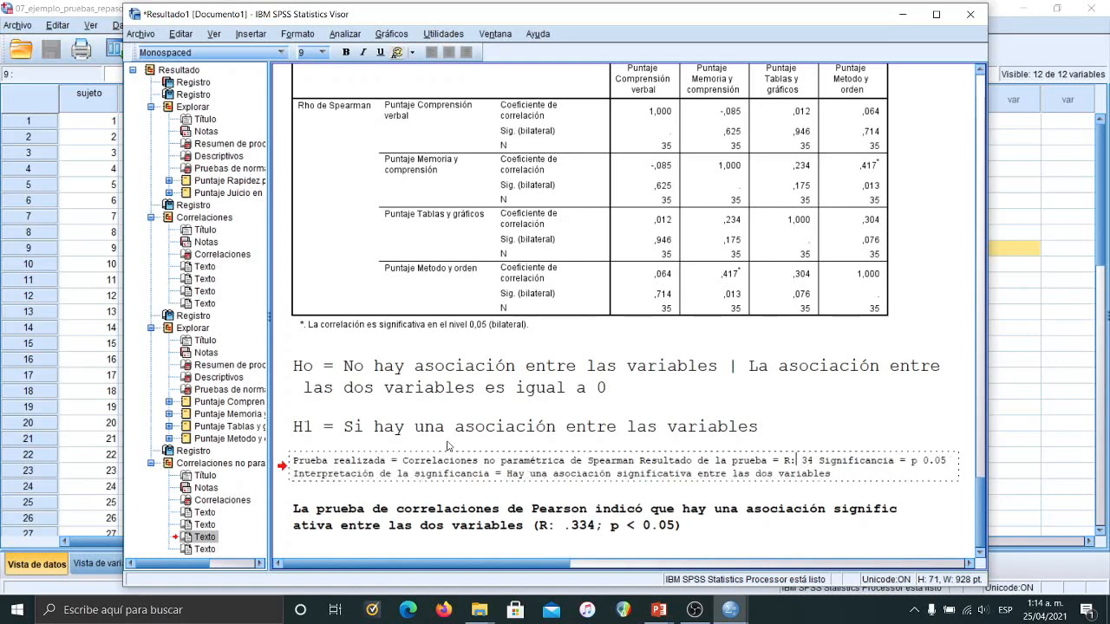
key(Right)
text(.417)
key(Delete)
key(Delete)
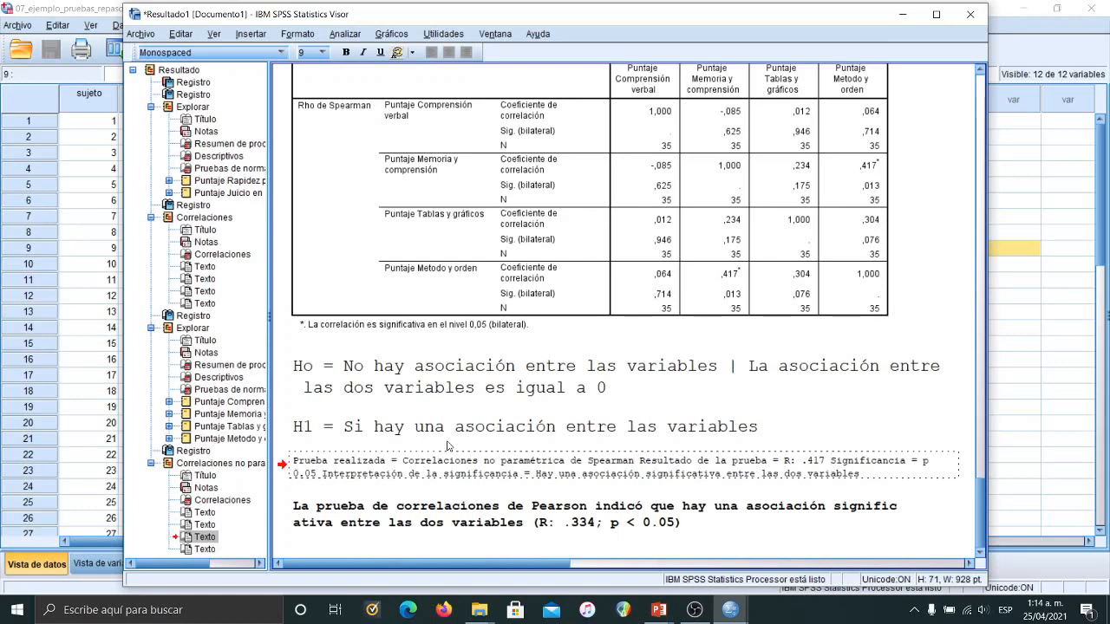
Step: After the R value, add "(Memoria - Método y orden) R : entre -.085 y .304 (Las demás combinaciones de variables)"
text((Memoria - Método y ordenOd)
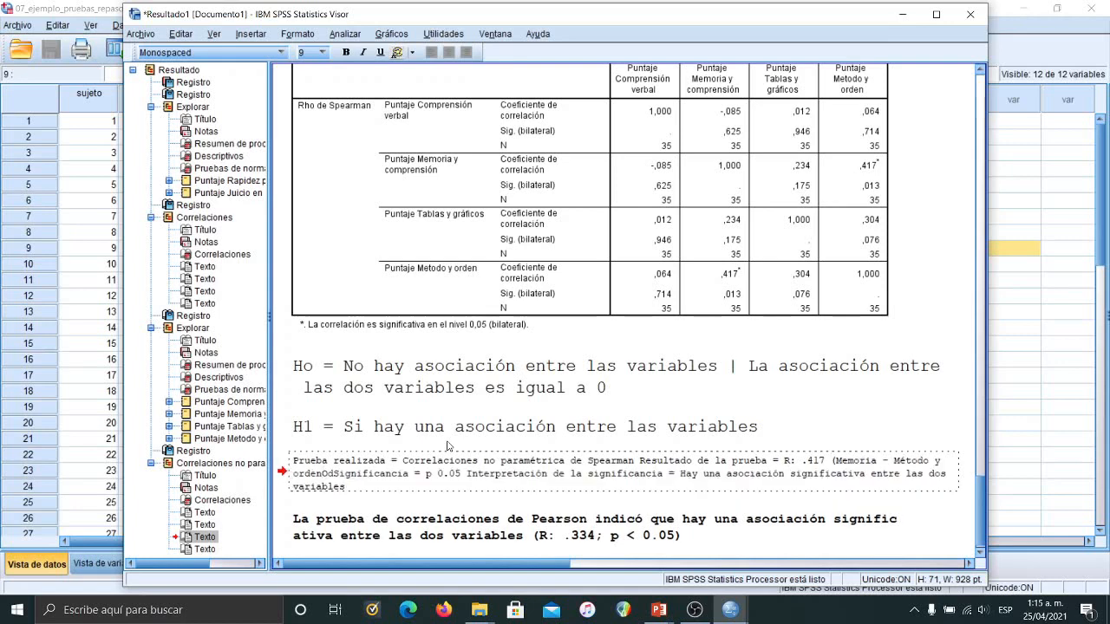
text())
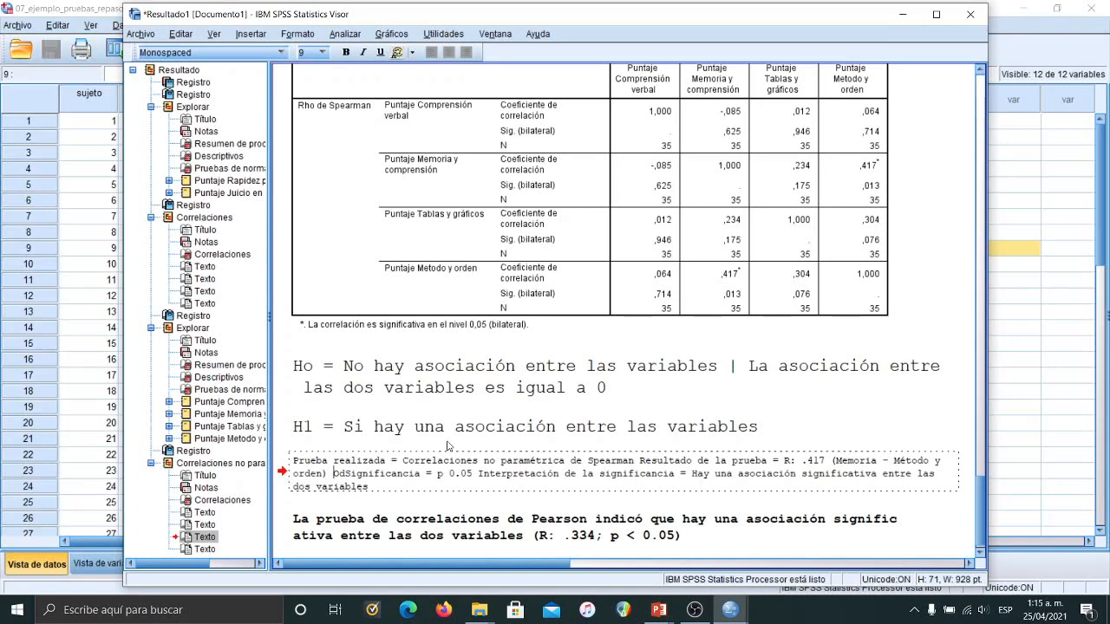
text(R : entre -.085 y .304)
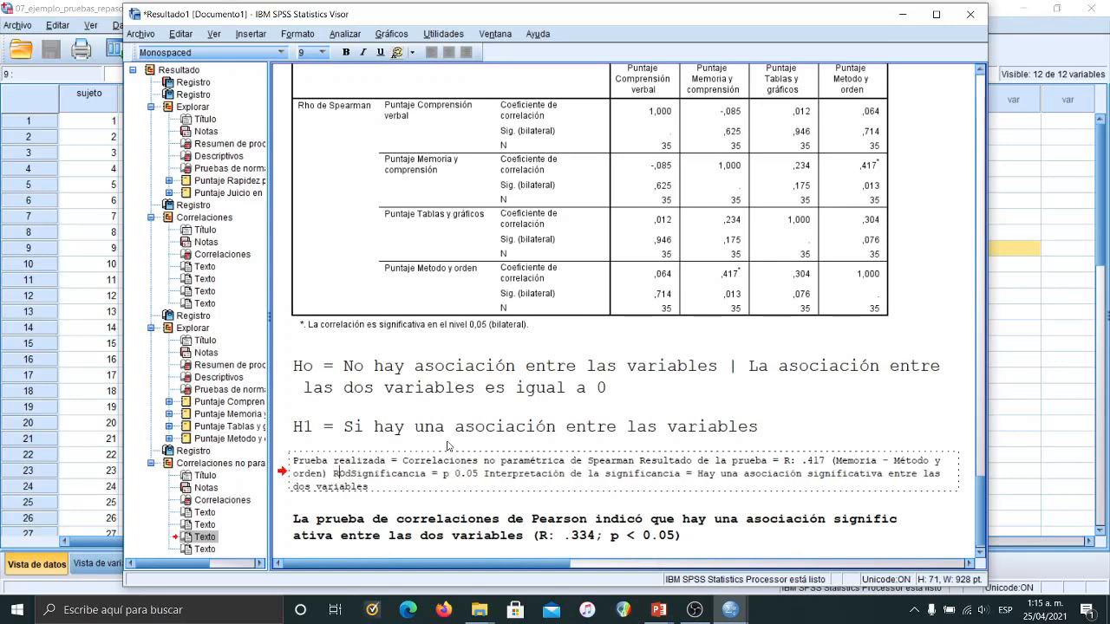
text(()
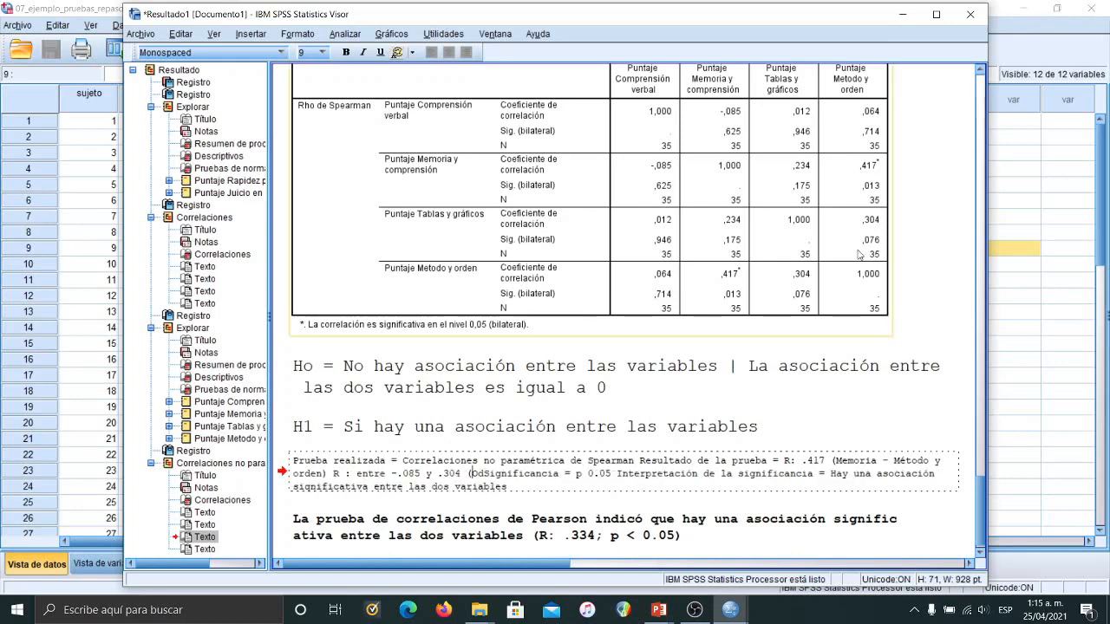
text(Las Ors)
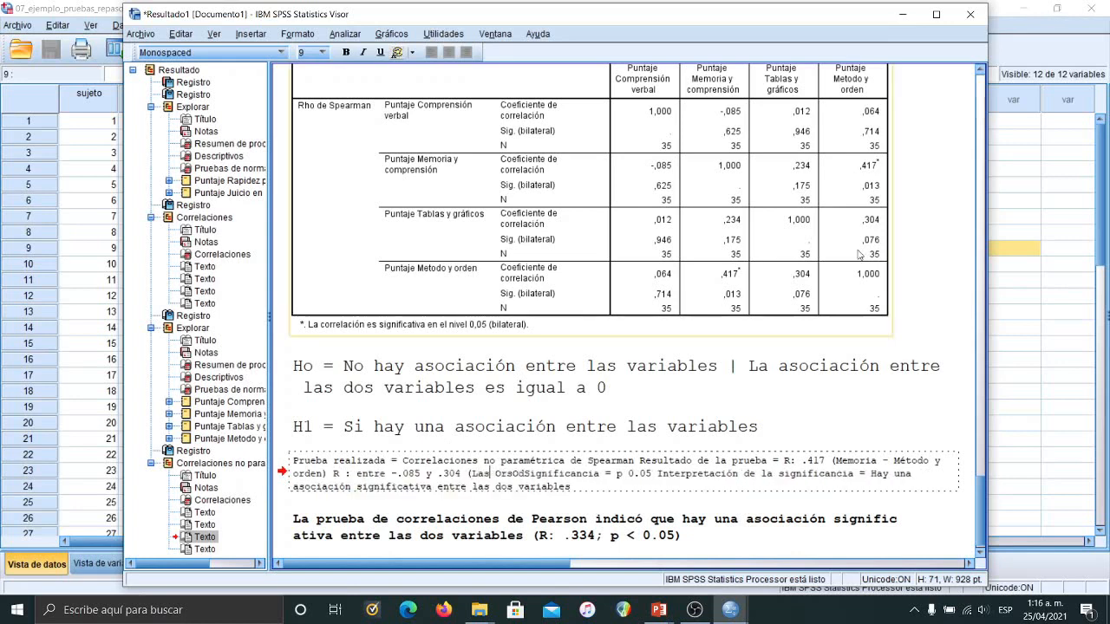
text(dem)
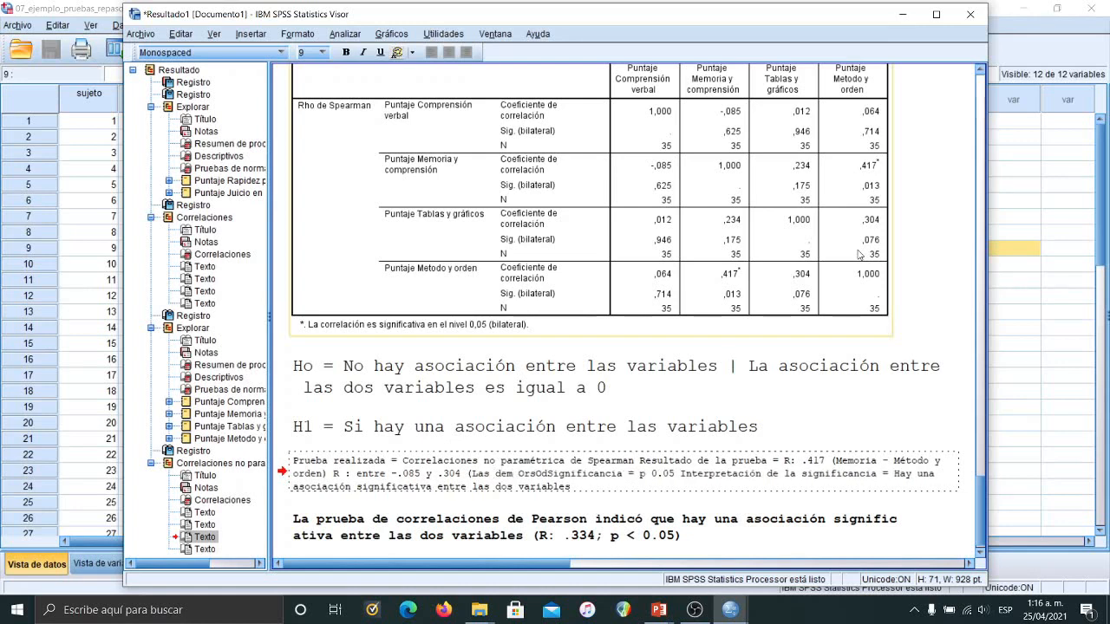
text(ás combinaciones de variables))
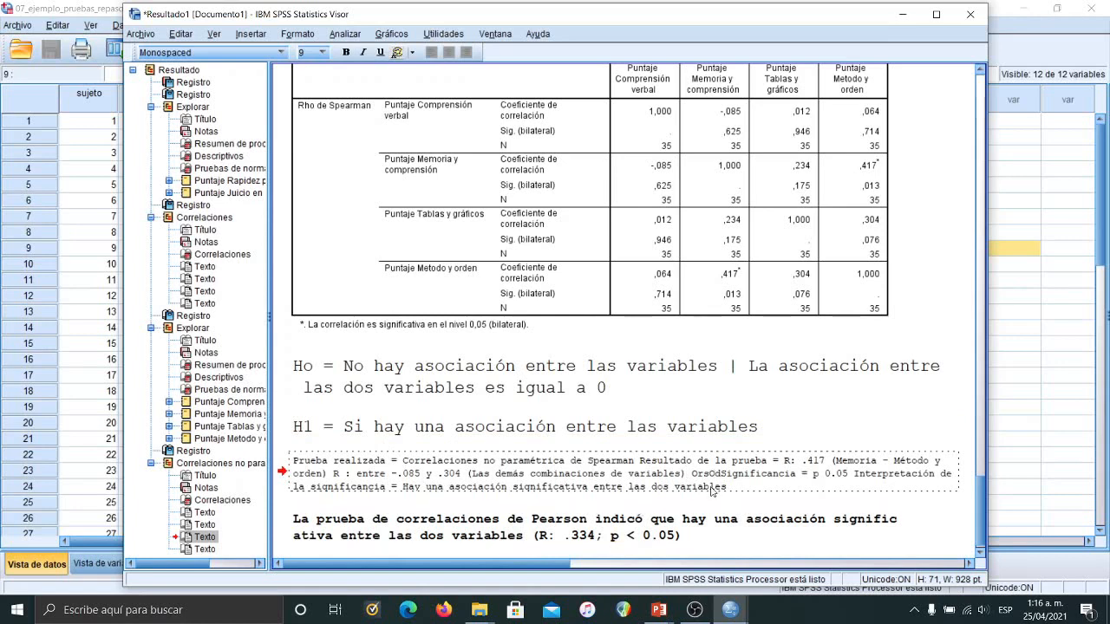
Step: Trim stray letters before "Significancia" and write the significance as "p < 0.05 ; p > 0.05"
key(BackSpace)
key(BackSpace)
key(BackSpace)
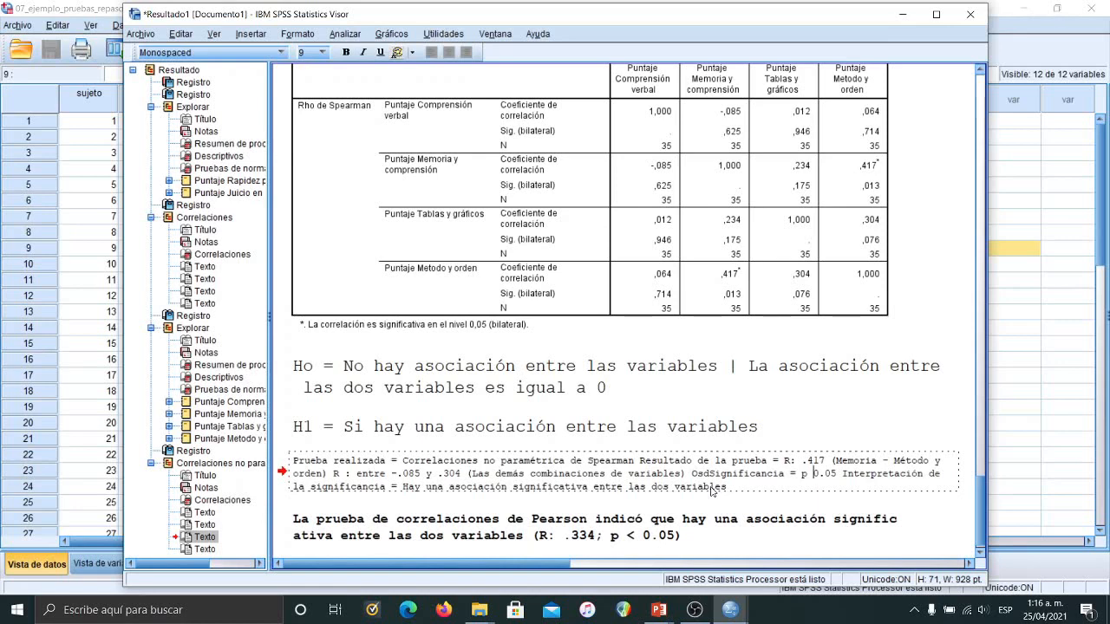
text(<)
text(; )
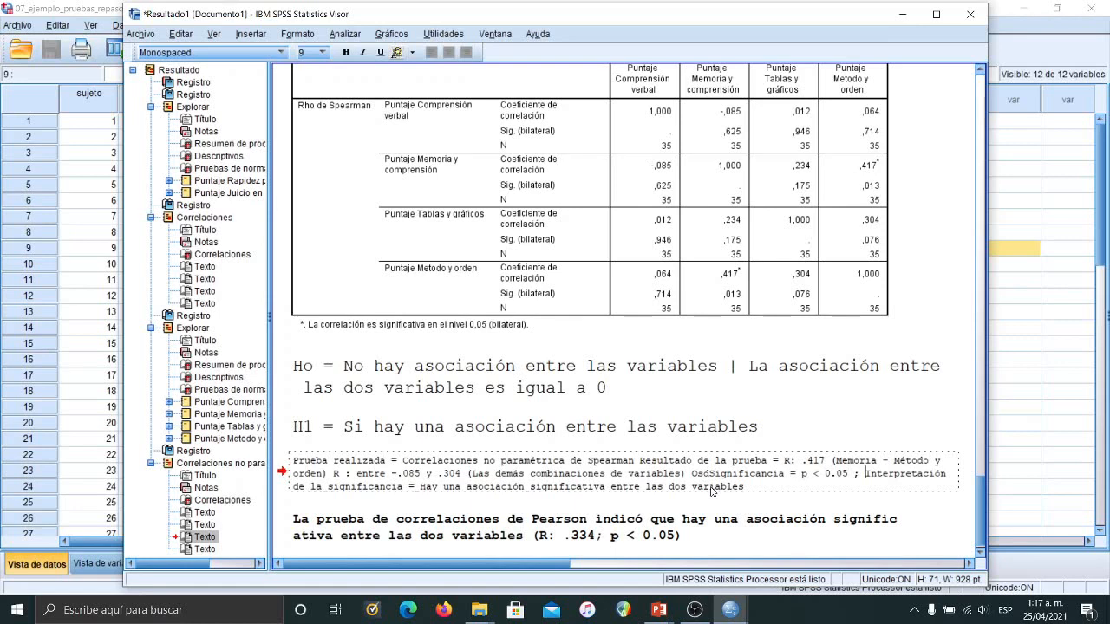
text(p >)
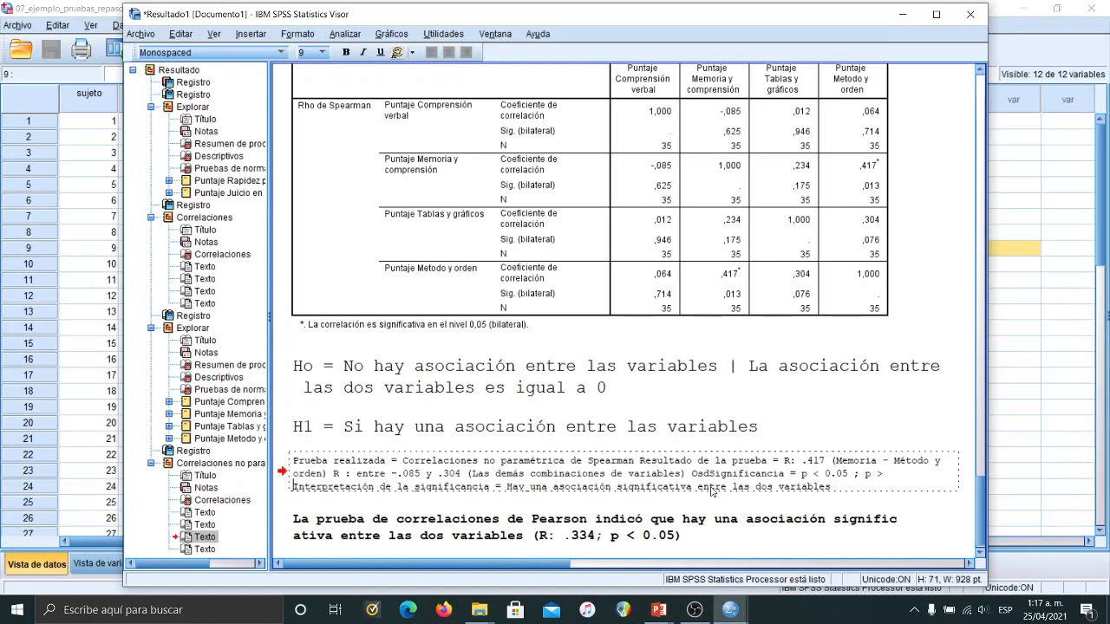
text(0.05)
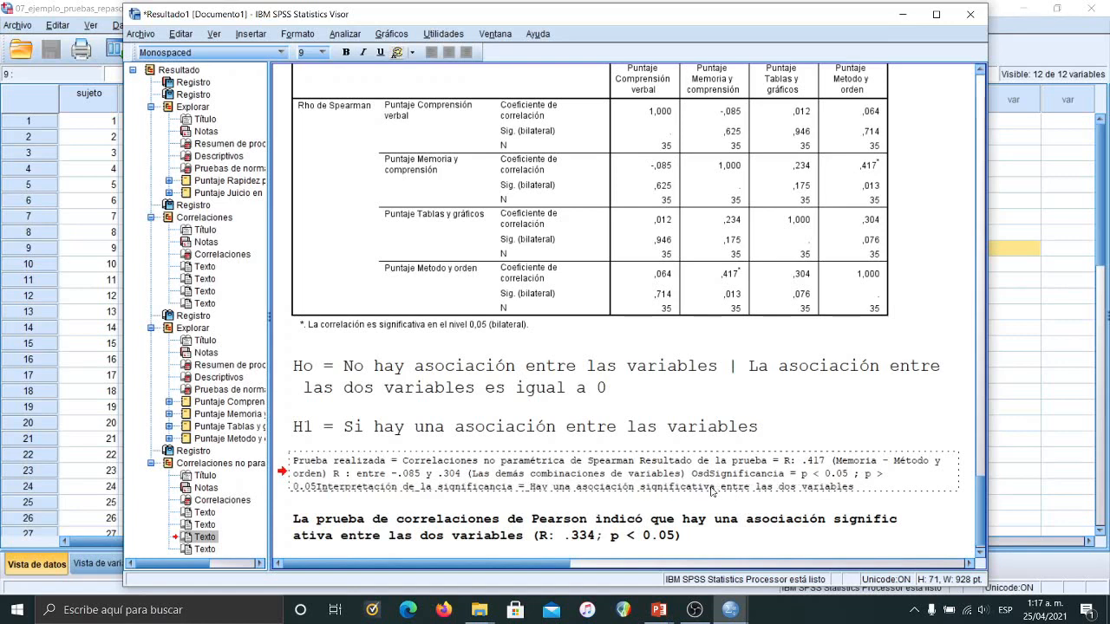
key(Return)
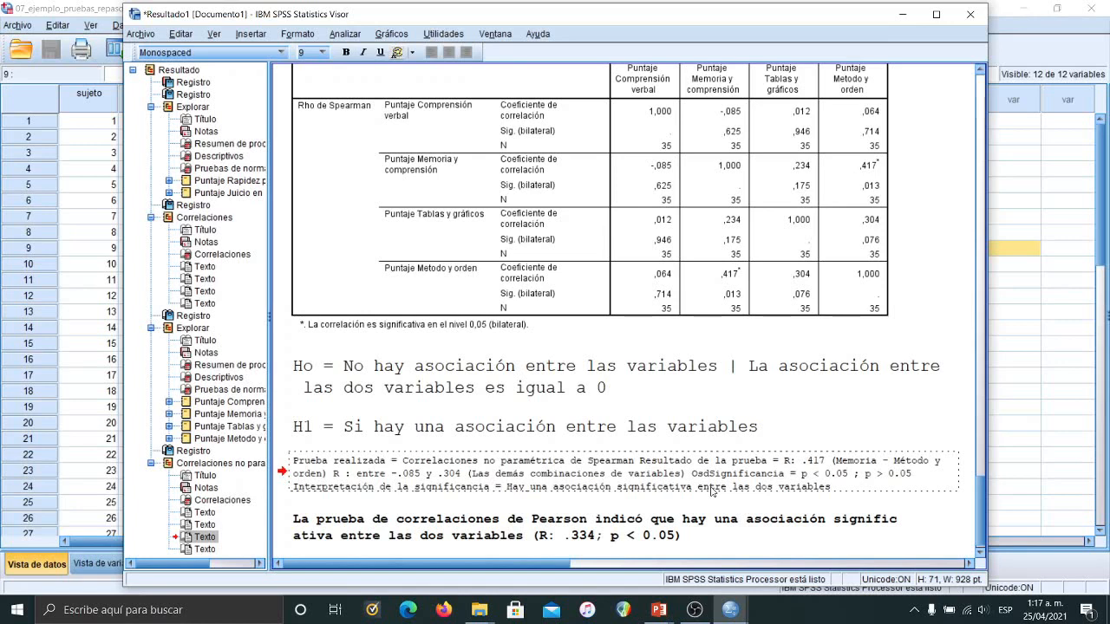
Step: In the significance interpretation, replace "las dos variables" with "Memoria - Método y orden"
key(Right)
key(Right)
key(Right)
key(Right)
key(Right)
key(Right)
key(Right)
key(Right)
key(Right)
key(Right)
key(Right)
key(Right)
key(Right)
key(Right)
key(Right)
key(Right)
key(Right)
key(Right)
key(Right)
key(Right)
key(shift+Right)
key(shift+Right)
key(shift+Right)
key(shift+Right)
key(shift+Right)
key(shift+Right)
key(shift+Right)
key(shift+Right)
key(shift+Right)
key(shift+Right)
key(shift+Right)
key(shift+Right)
key(shift+Right)
key(shift+Right)
key(shift+Right)
key(shift+Right)
key(shift+Right)
text(Memoria -)
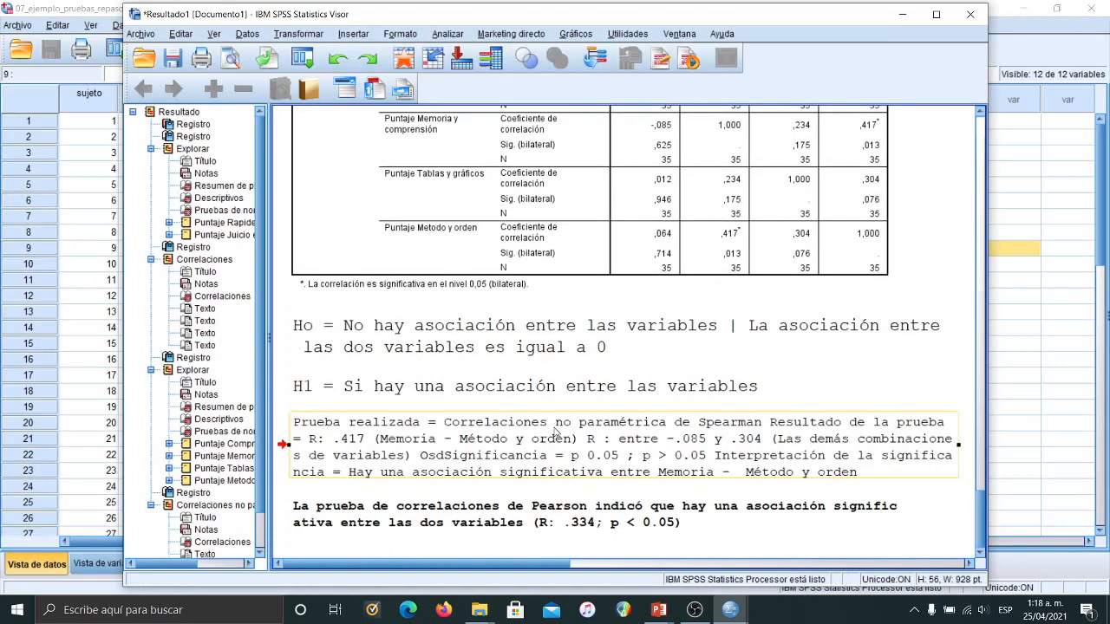
Step: In the bold conclusion, change the test to Spearman and state a significant association "solo entre Memoria y Método y orden,"
click(528, 506)
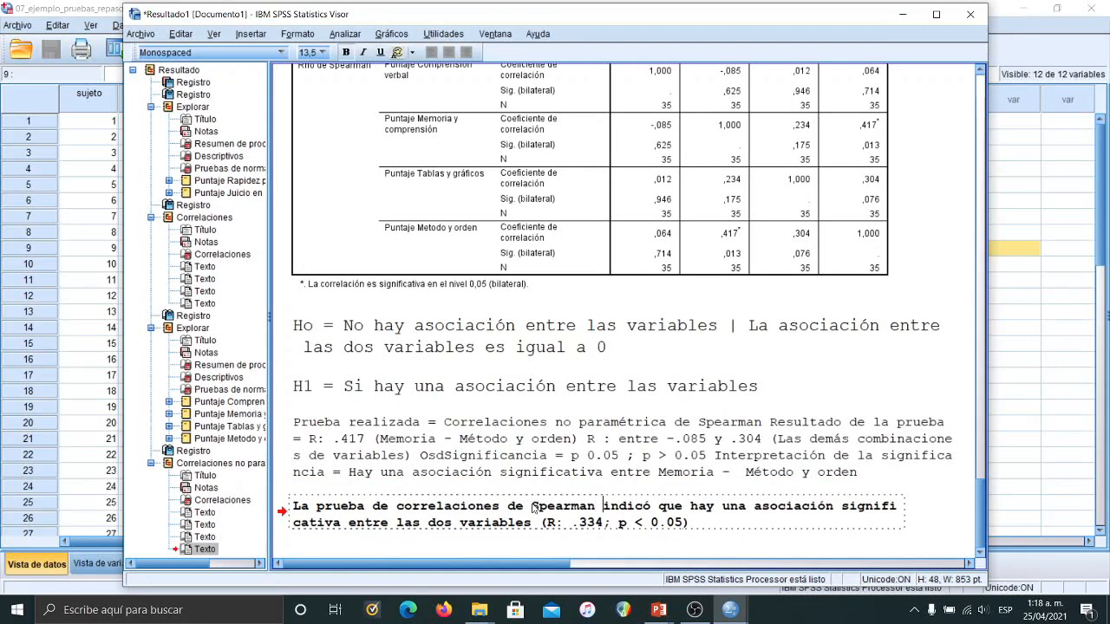
key(Right)
key(Right)
key(Right)
key(Right)
key(Right)
key(Right)
key(Right)
key(Right)
key(Right)
key(Right)
key(Right)
key(Right)
key(Right)
key(Right)
key(Right)
key(Right)
key(Right)
key(Right)
key(Right)
key(Right)
key(Right)
key(Right)
key(Right)
key(Right)
text(solo entre )
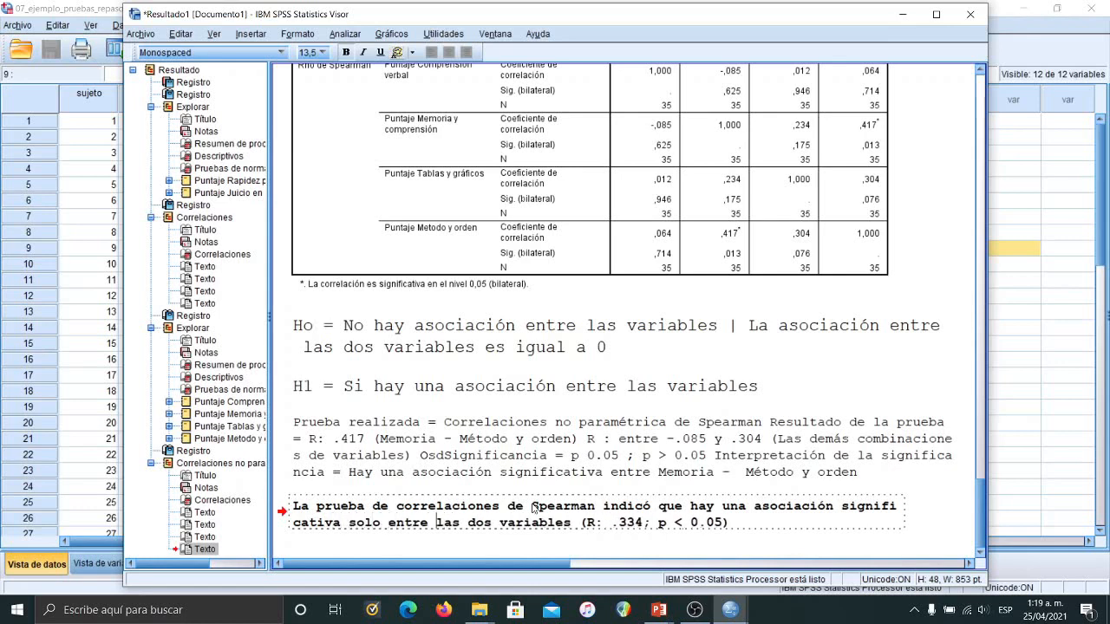
text(Memoria )
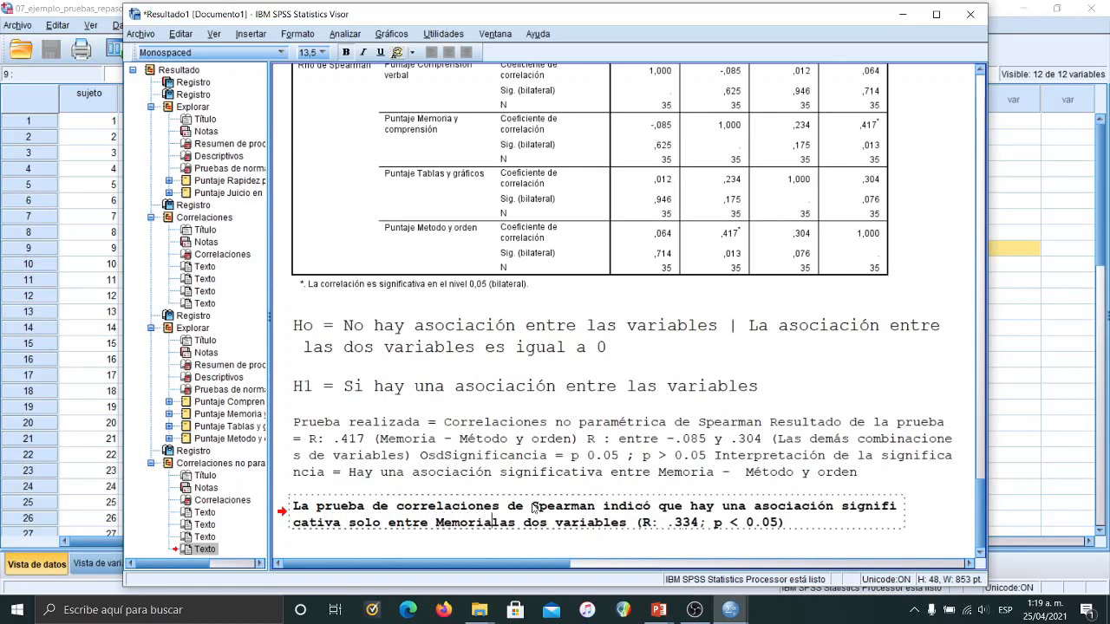
text(y )
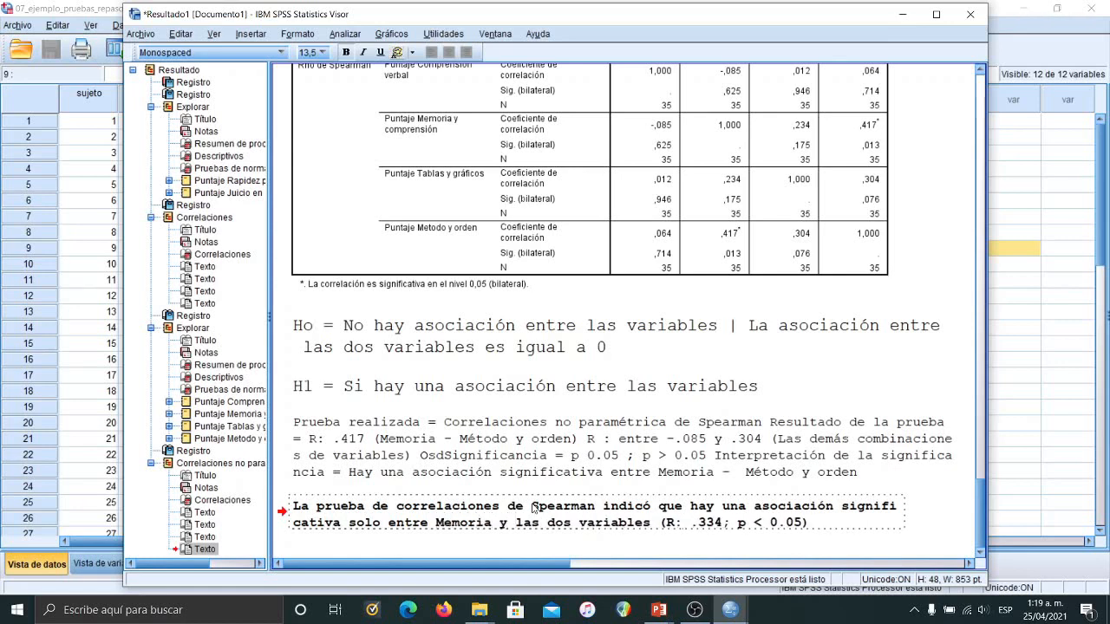
text(Método y orden,)
key(Return)
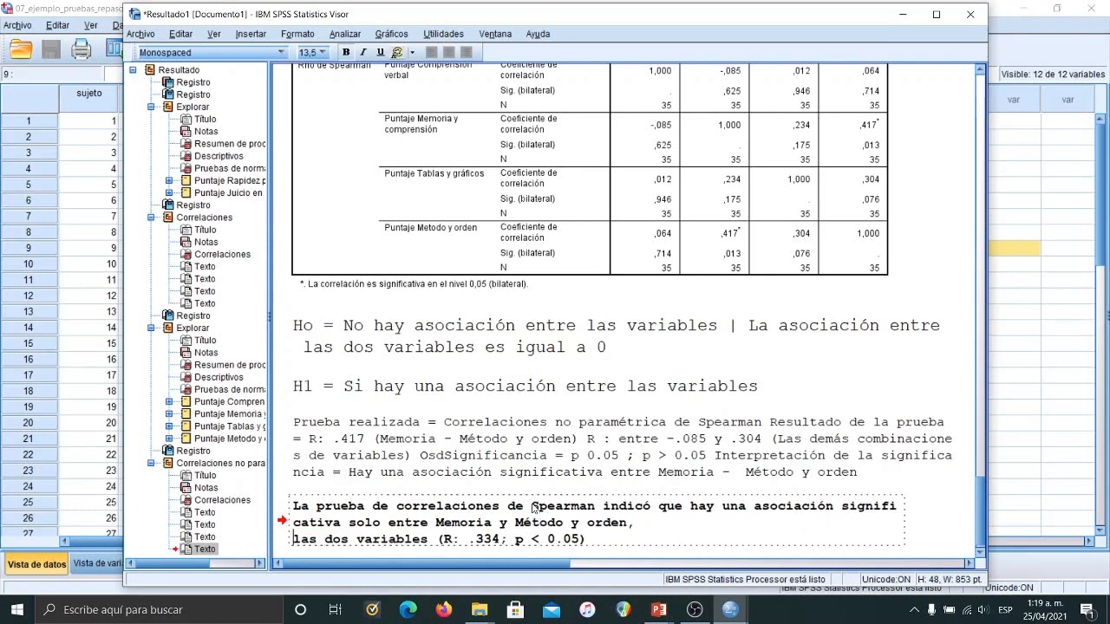
Step: Continue the conclusion with "y No asociaciones significativas en las demás combinaciones" in place of "las dos variables"
text(y No asocia)
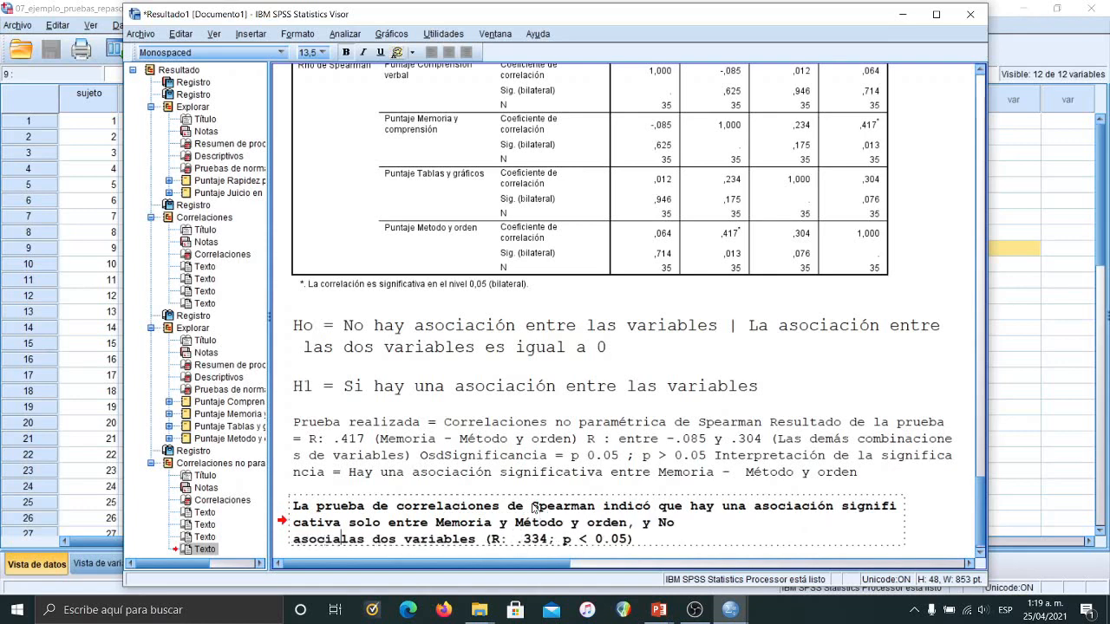
text(ciones significativas en las)
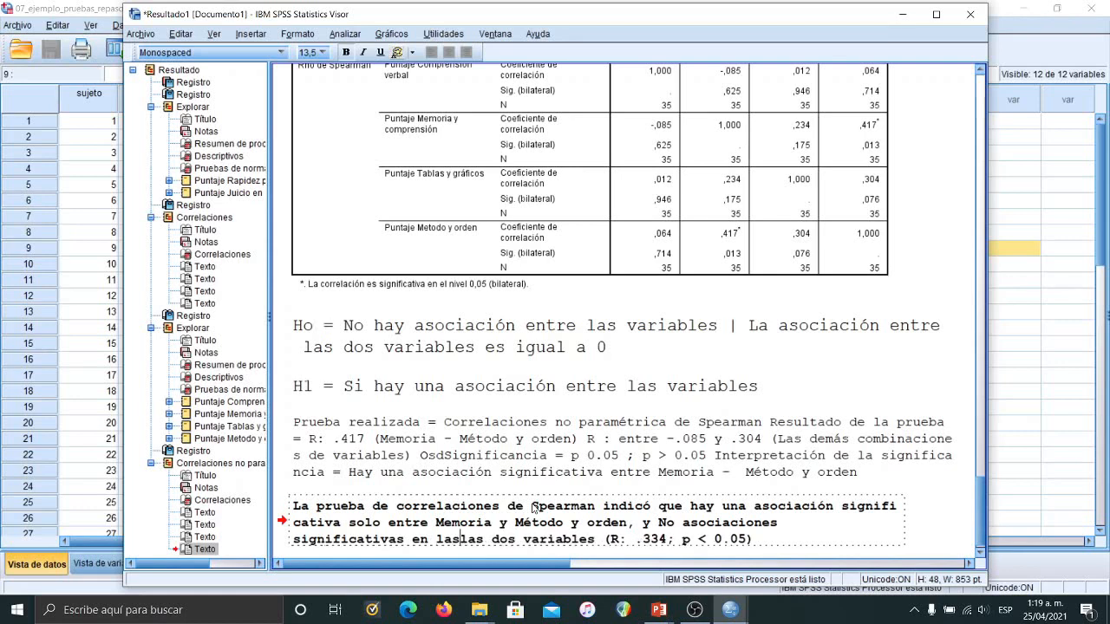
text( demás combinaciones)
key(Delete)
key(Delete)
key(Delete)
key(Delete)
key(Delete)
key(Delete)
key(Delete)
key(Delete)
key(Delete)
key(Delete)
key(Delete)
key(Delete)
key(Delete)
key(Delete)
key(Delete)
key(Delete)
key(Delete)
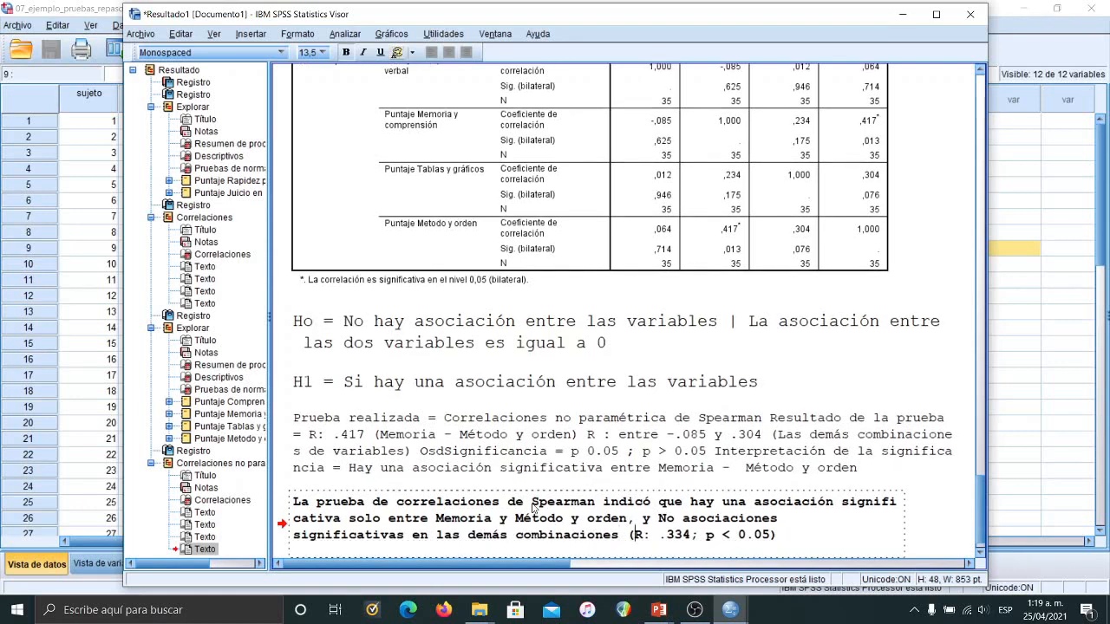
Step: Replace the R and p values in the conclusion's parentheses with "...." and finish editing the text
key(Right)
key(Right)
key(shift+Right)
key(shift+Right)
key(shift+Right)
key(shift+Right)
key(shift+Right)
key(shift+Right)
key(shift+Right)
key(shift+Right)
key(shift+Right)
key(shift+Right)
key(shift+Right)
key(shift+Right)
key(shift+Right)
key(shift+Right)
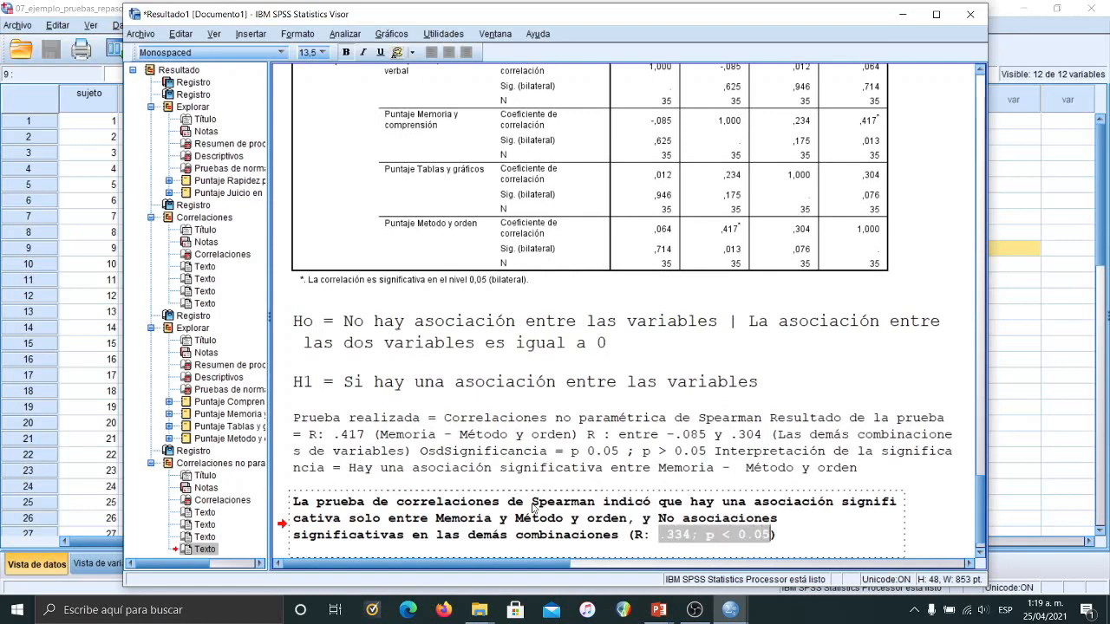
text(....)
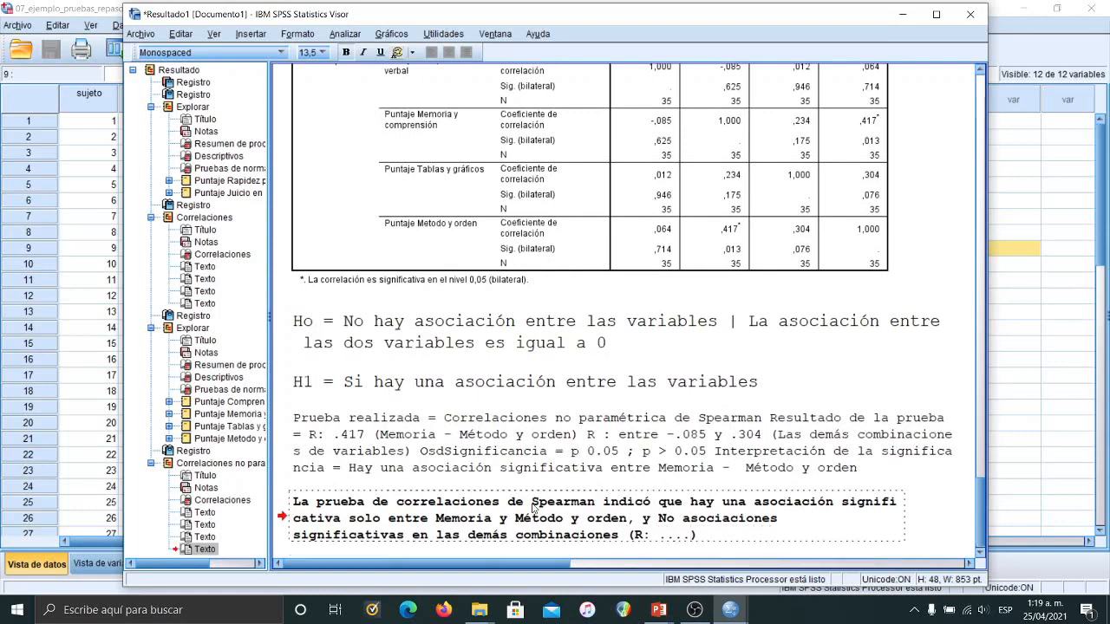
click(433, 450)
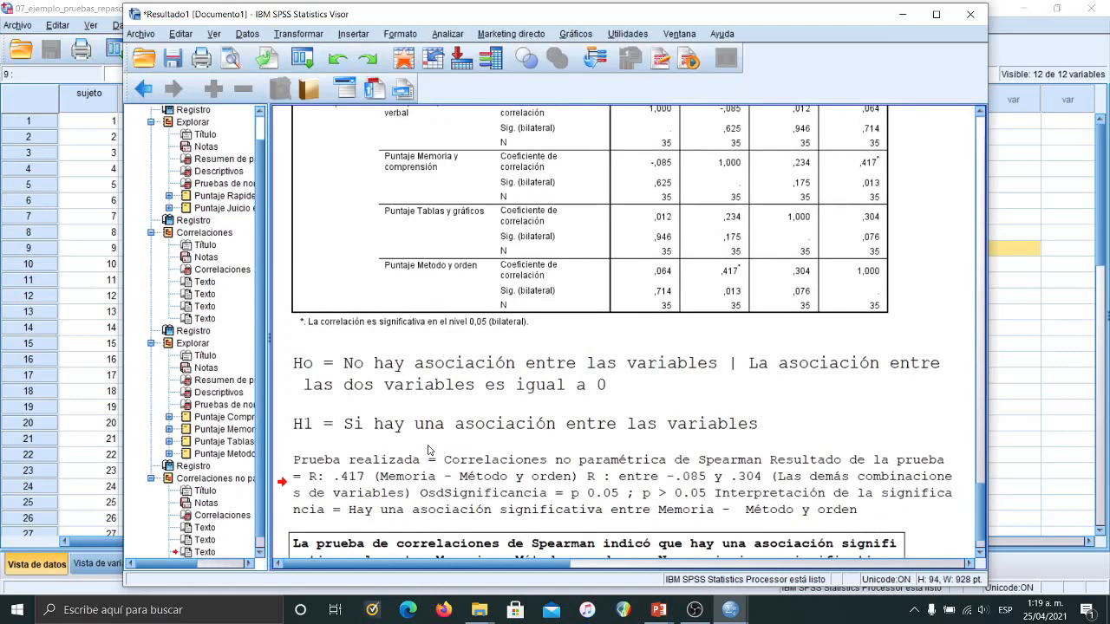
Step: Review the Spearman correlation table against the hypotheses, result text and conclusion written below it
scroll(521, 501, down, 2)
click(556, 487)
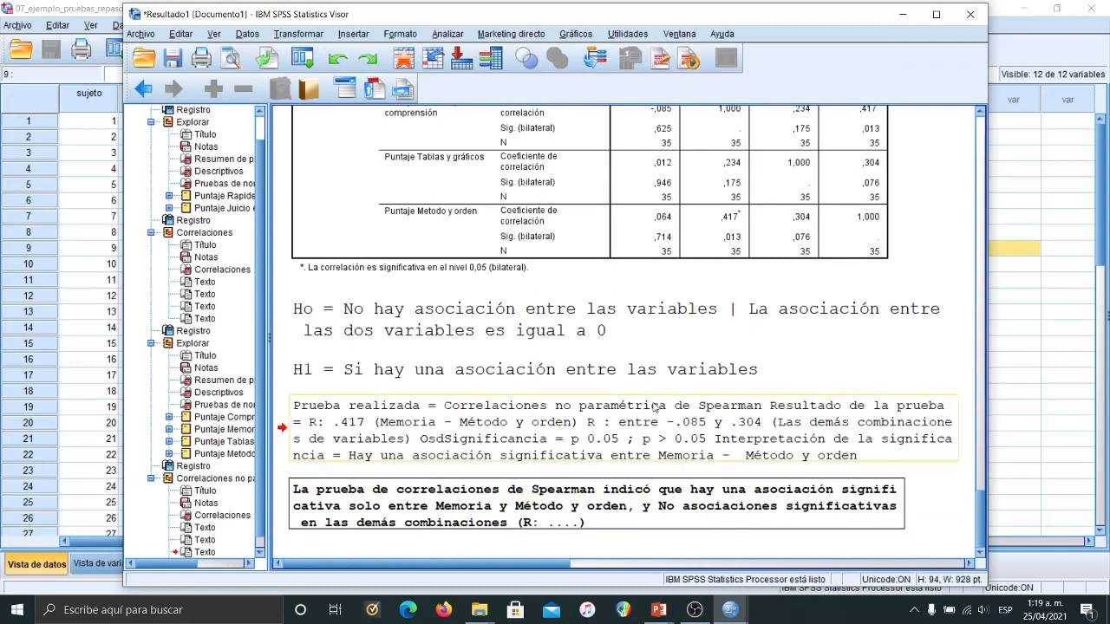
scroll(654, 408, up, 2)
click(654, 401)
scroll(654, 407, up, 7)
click(653, 407)
scroll(654, 407, down, 3)
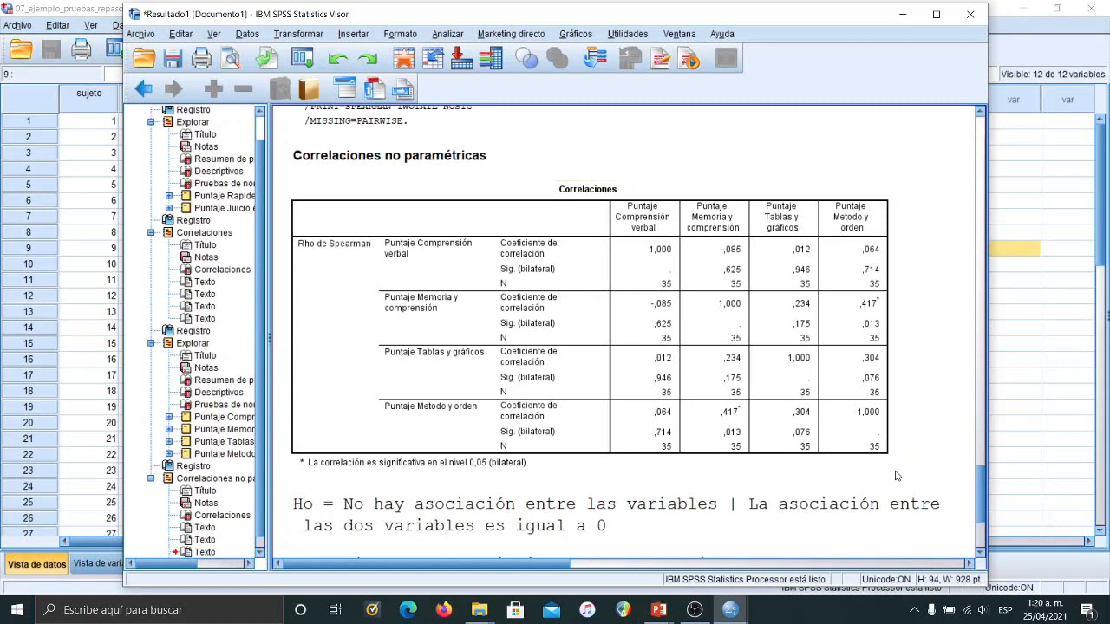
scroll(897, 476, down, 5)
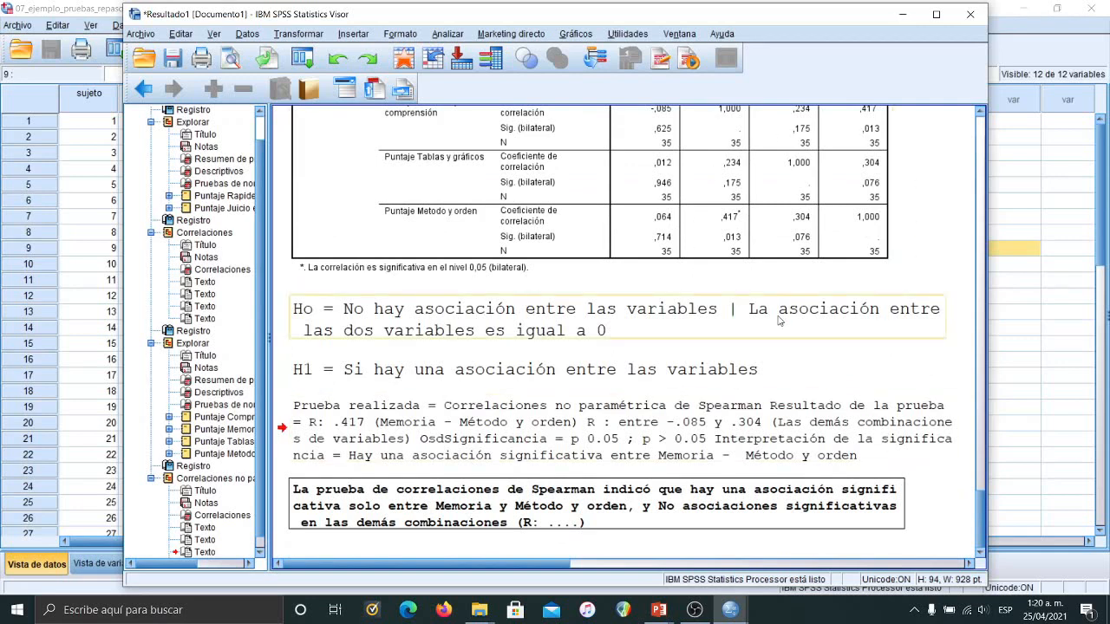
scroll(777, 321, up, 5)
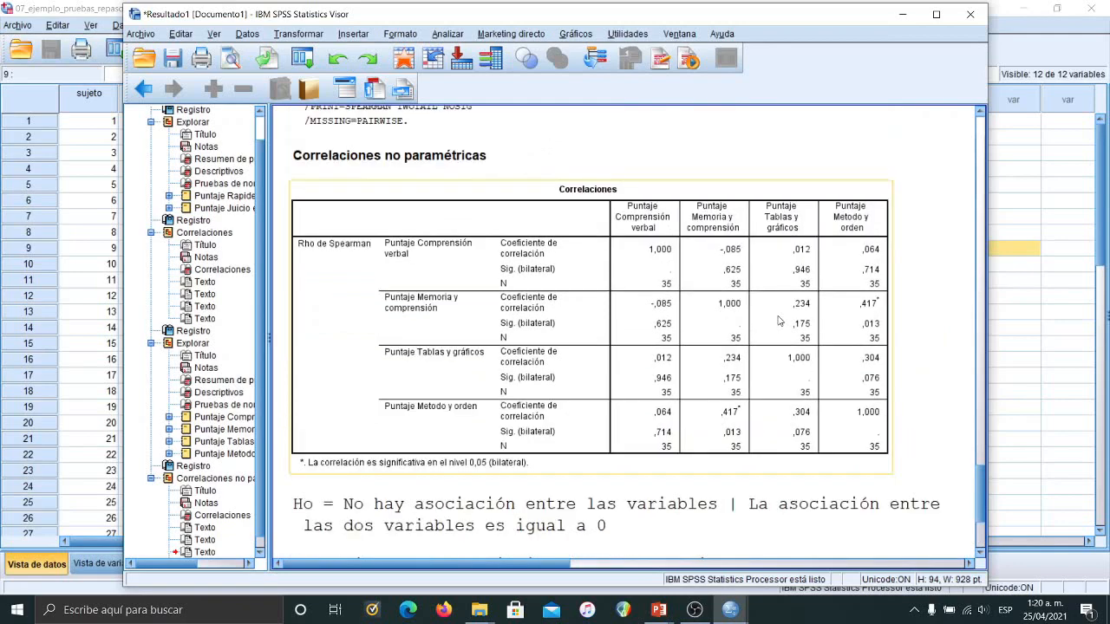
scroll(777, 321, down, 4)
scroll(777, 320, up, 3)
scroll(778, 320, down, 2)
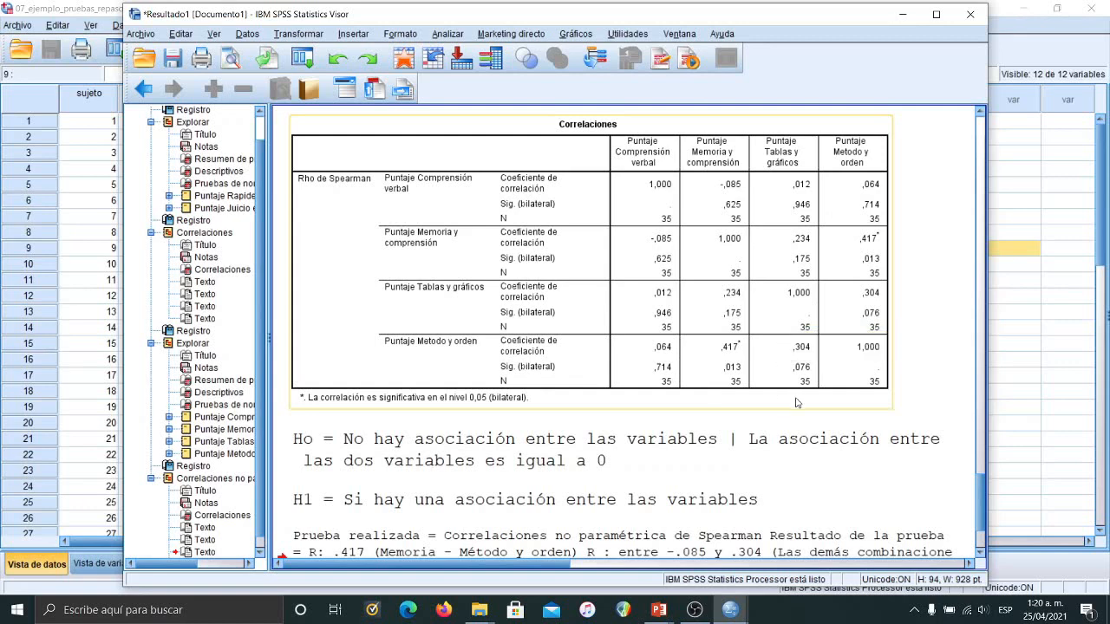
scroll(796, 402, down, 3)
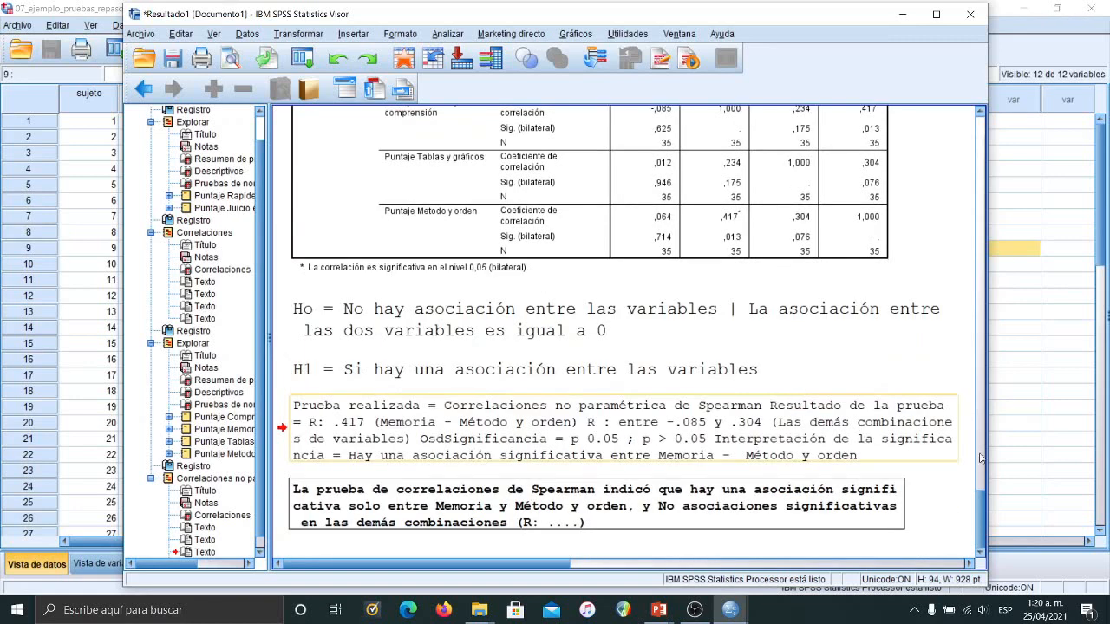
Step: Deselect the result text and the bold conclusion below the Spearman correlation table
click(922, 511)
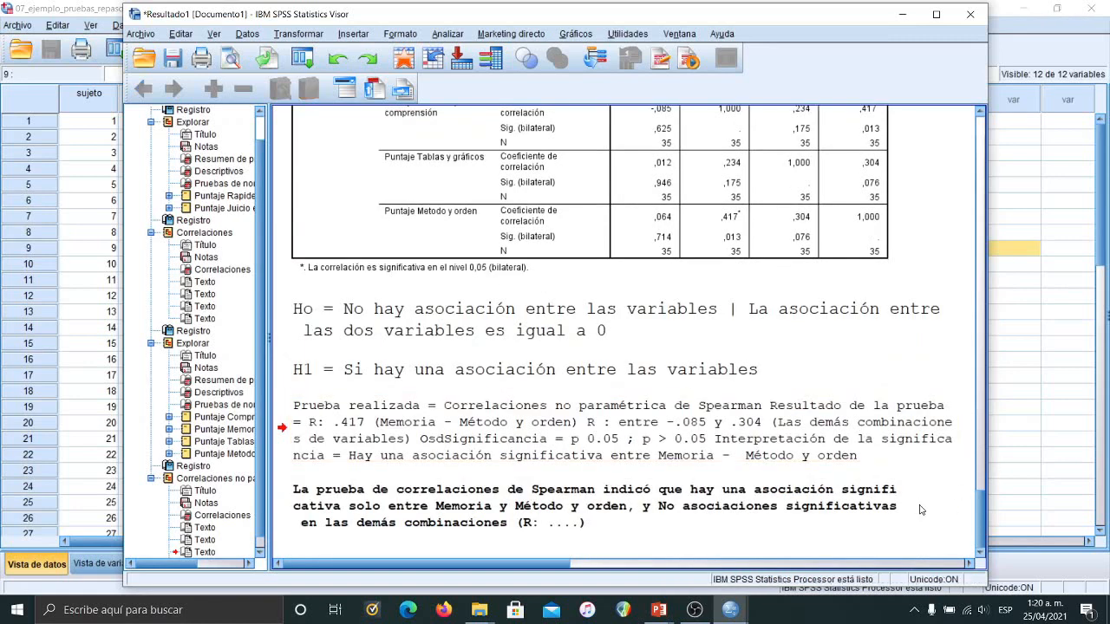